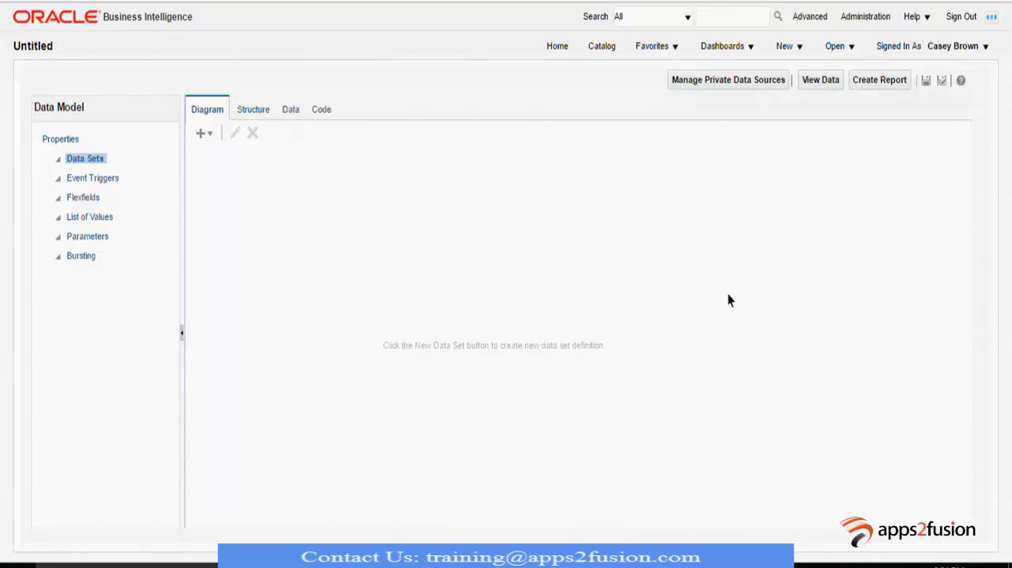
# - Start a new SQL Query data set named Invoice Headers using the ApplicationDB_FSCM data source
pyautogui.click(201, 134)
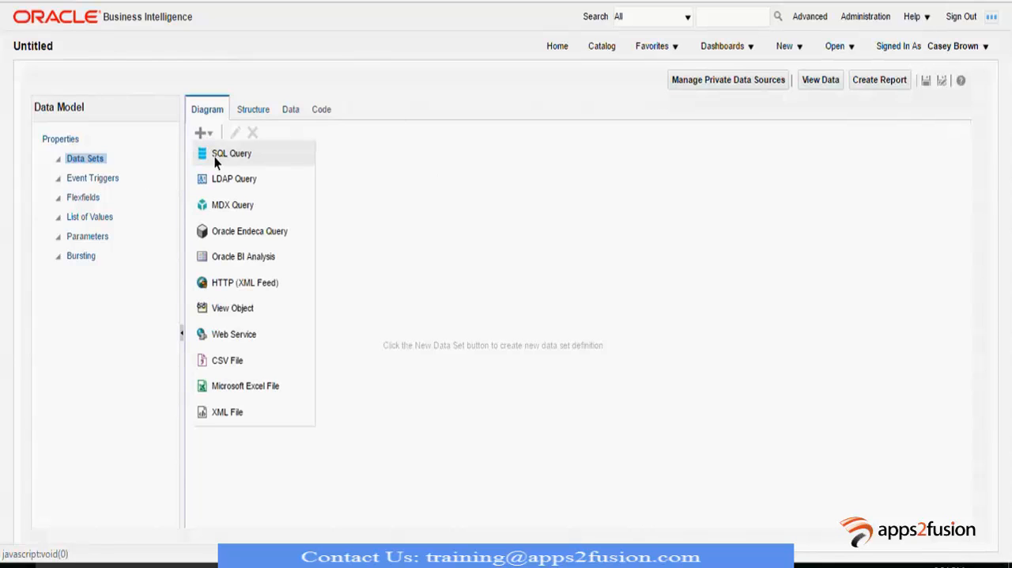
pyautogui.click(214, 156)
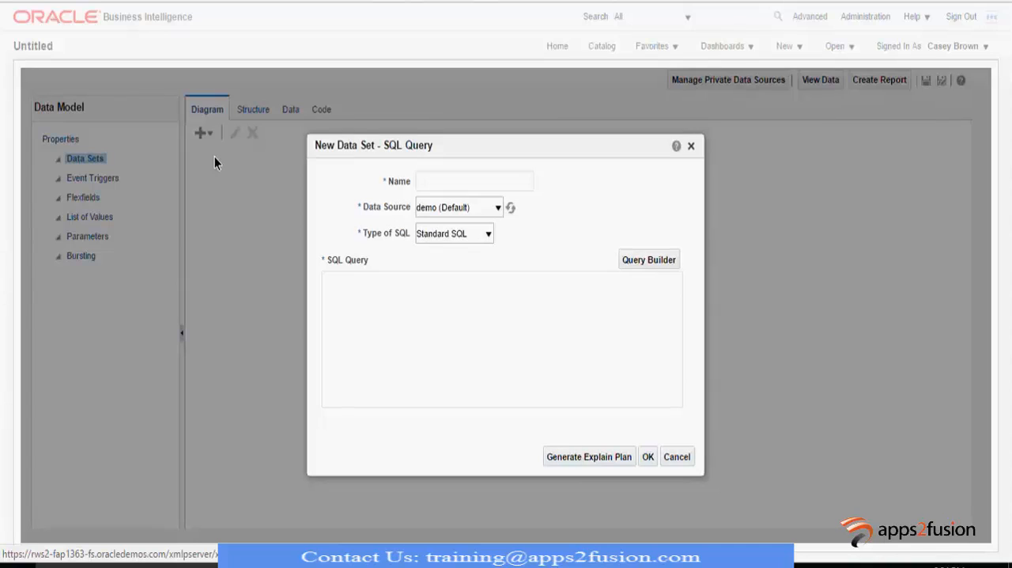
pyautogui.click(469, 189)
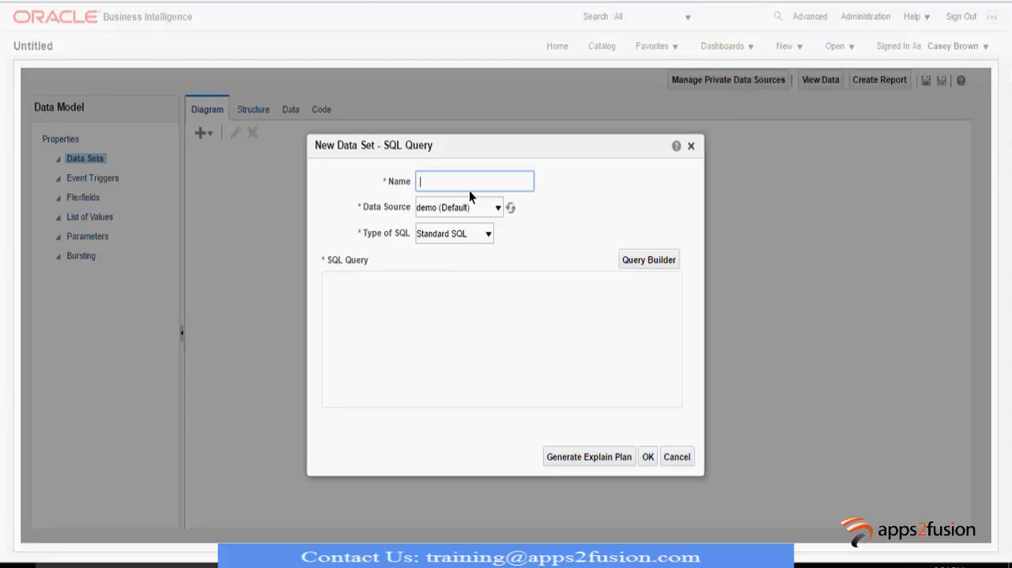
pyautogui.write('Invoice Headers')
pyautogui.click(471, 207)
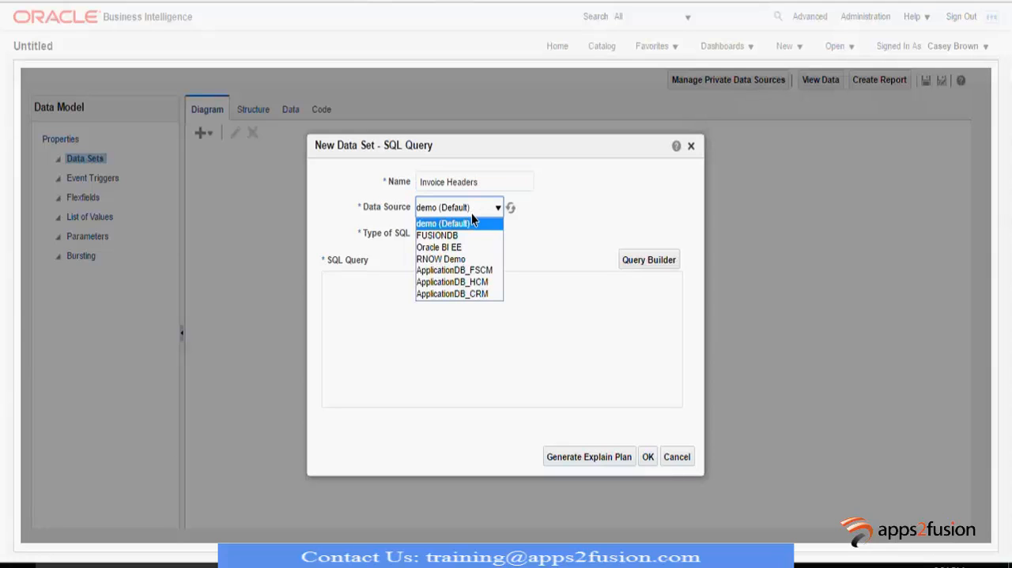
pyautogui.click(445, 270)
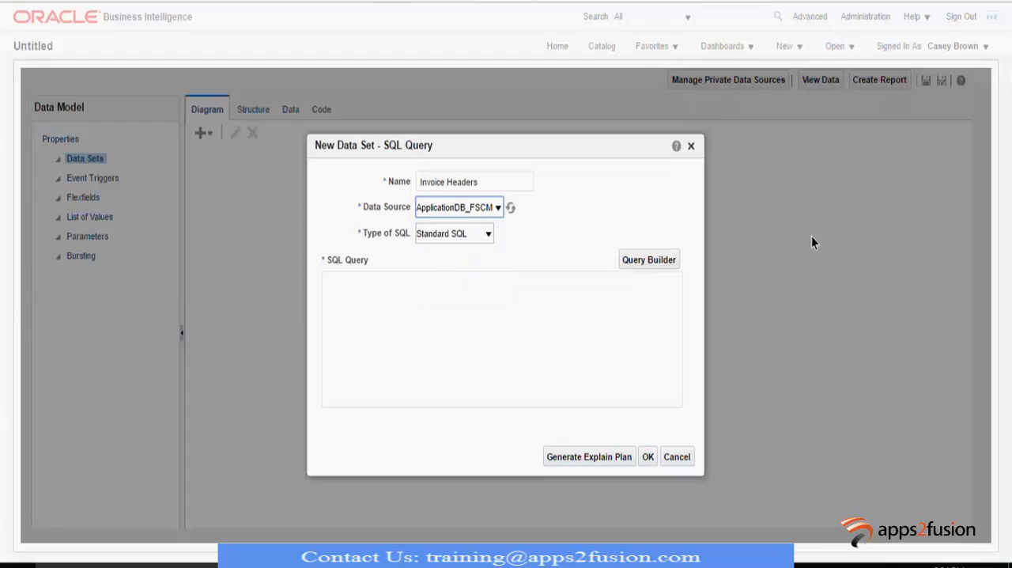
# - Open the Query Builder for the data set and switch its schema to FUSION
pyautogui.click(664, 260)
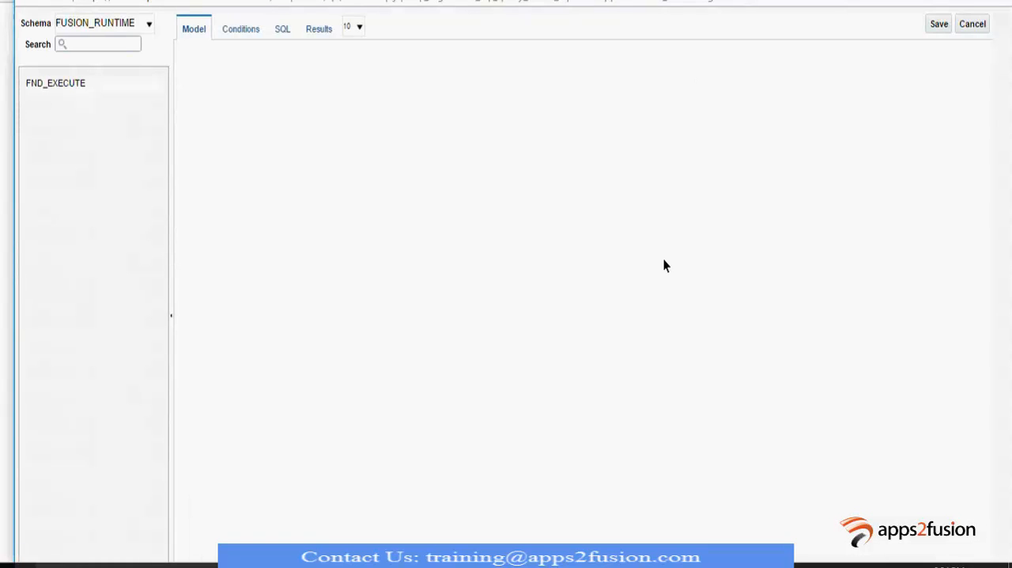
pyautogui.click(111, 26)
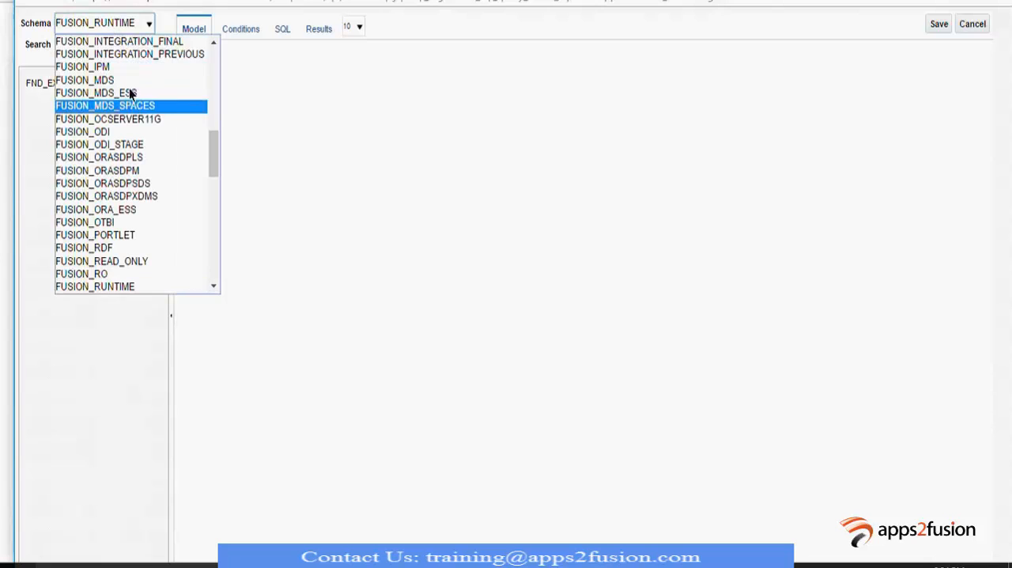
pyautogui.scroll(5, 131, 166)
pyautogui.scroll(4, 132, 170)
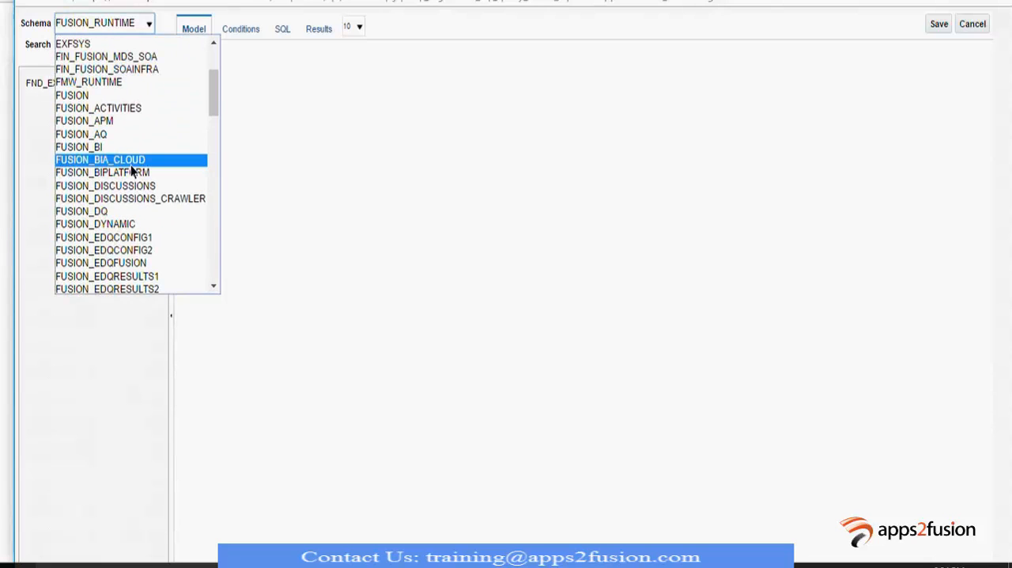
pyautogui.click(112, 96)
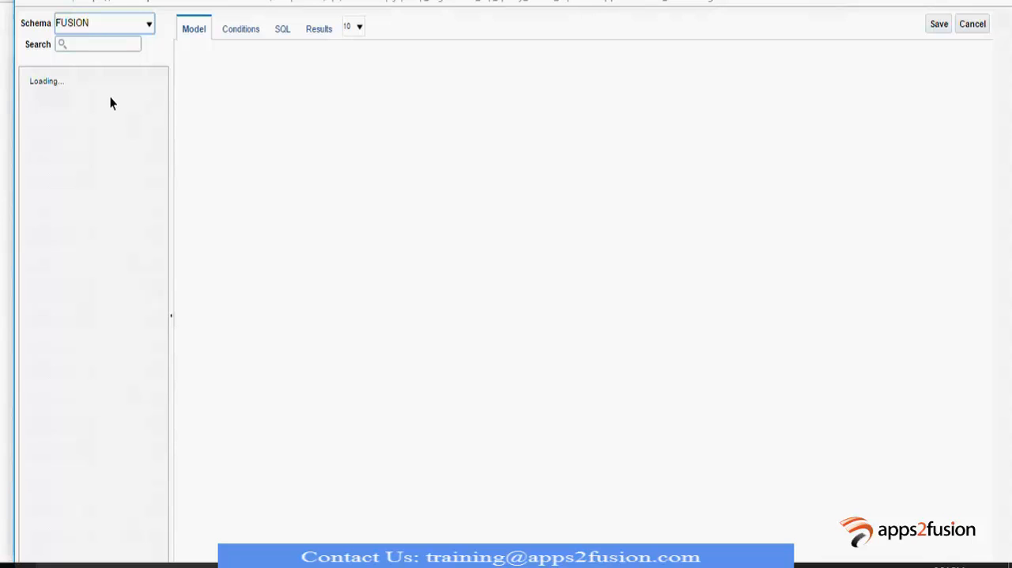
# - Search the schema's tables for AP and add the AP_INVOICES_ALL table to the query model
pyautogui.click(98, 76)
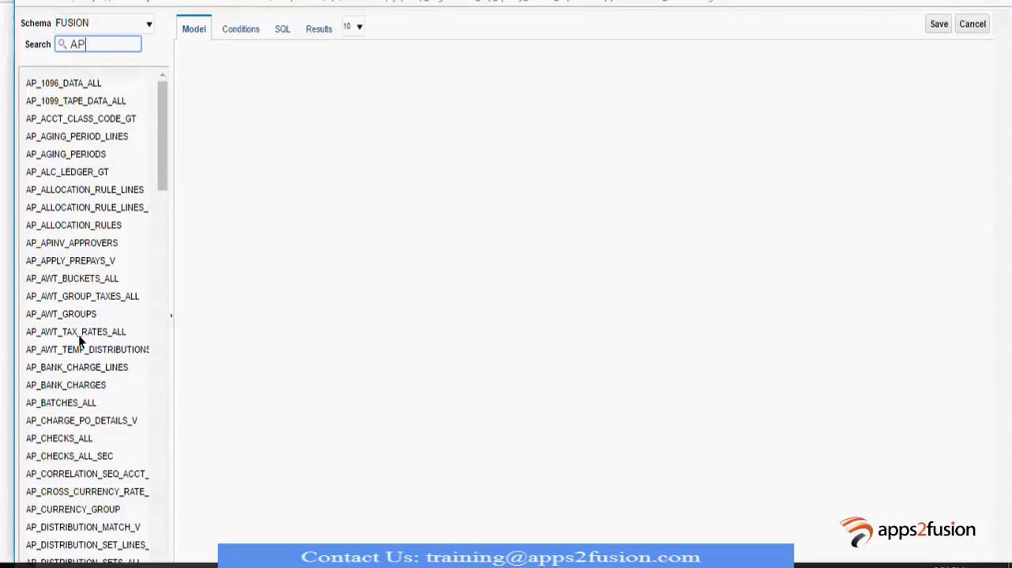
pyautogui.scroll(-4, 79, 335)
pyautogui.scroll(-5, 77, 336)
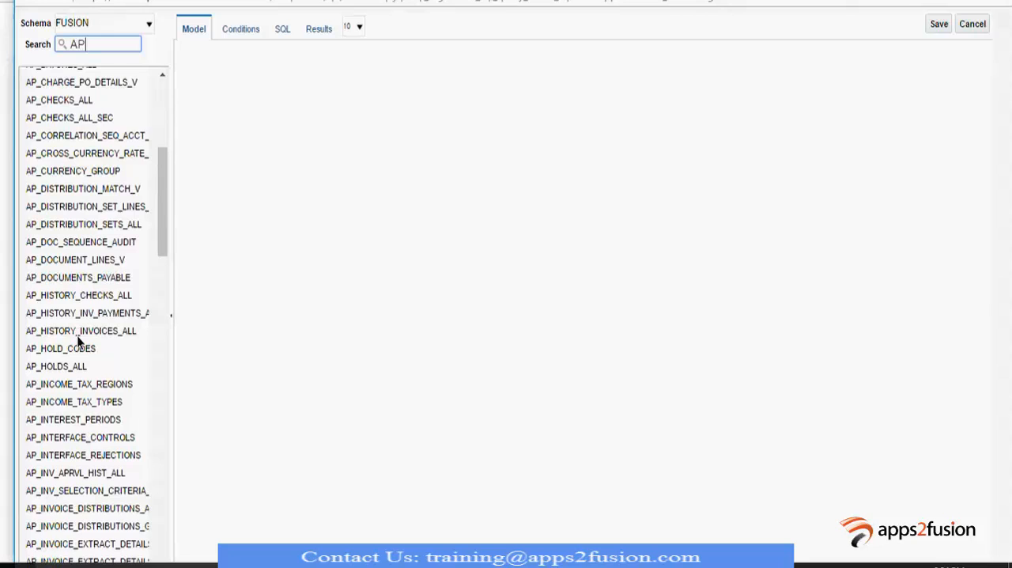
pyautogui.scroll(-2, 77, 339)
pyautogui.scroll(-3, 76, 336)
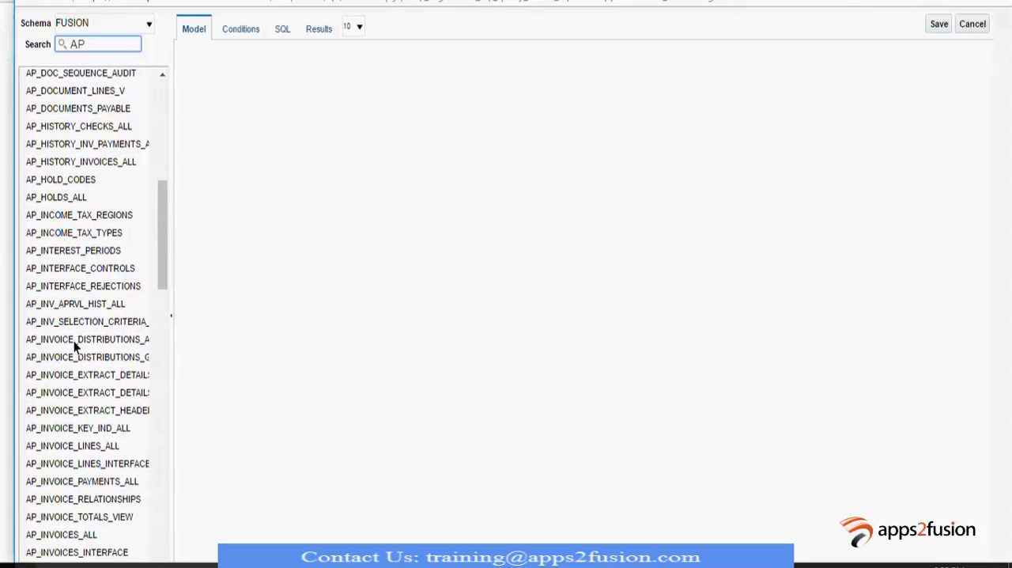
pyautogui.scroll(-3, 74, 341)
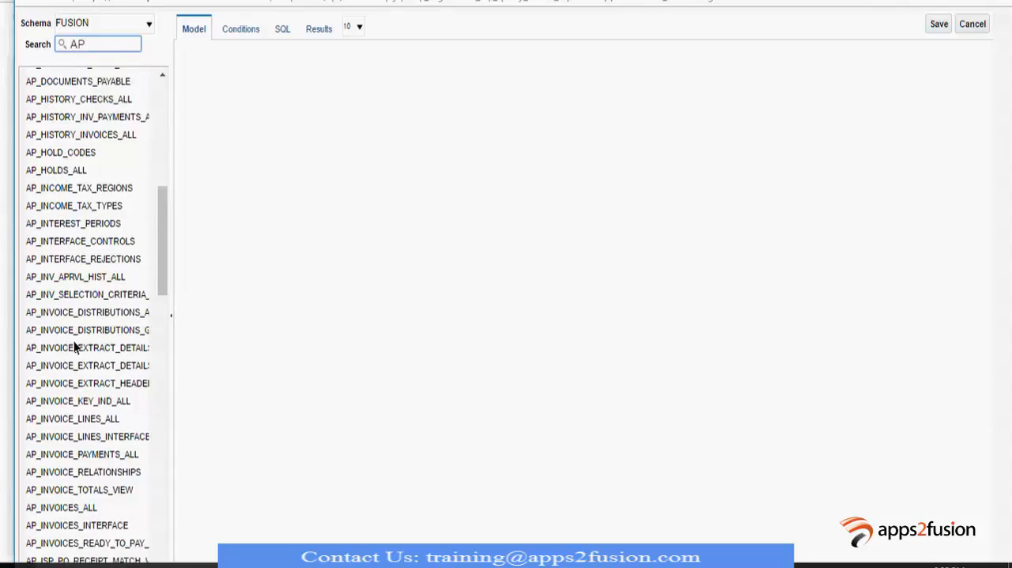
pyautogui.moveTo(54, 449); pyautogui.dragTo(342, 391)
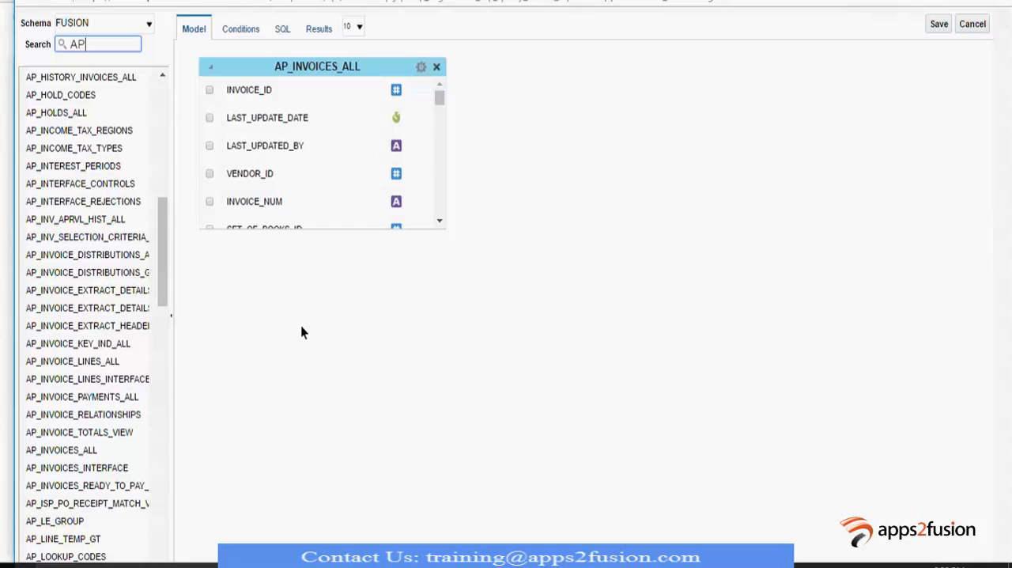
# - Include the INVOICE_ID, INVOICE_NUM, INVOICE_CURRENCY_CODE, INVOICE_AMOUNT and INVOICE_DATE columns of AP_INVOICES_ALL in the query
pyautogui.click(211, 90)
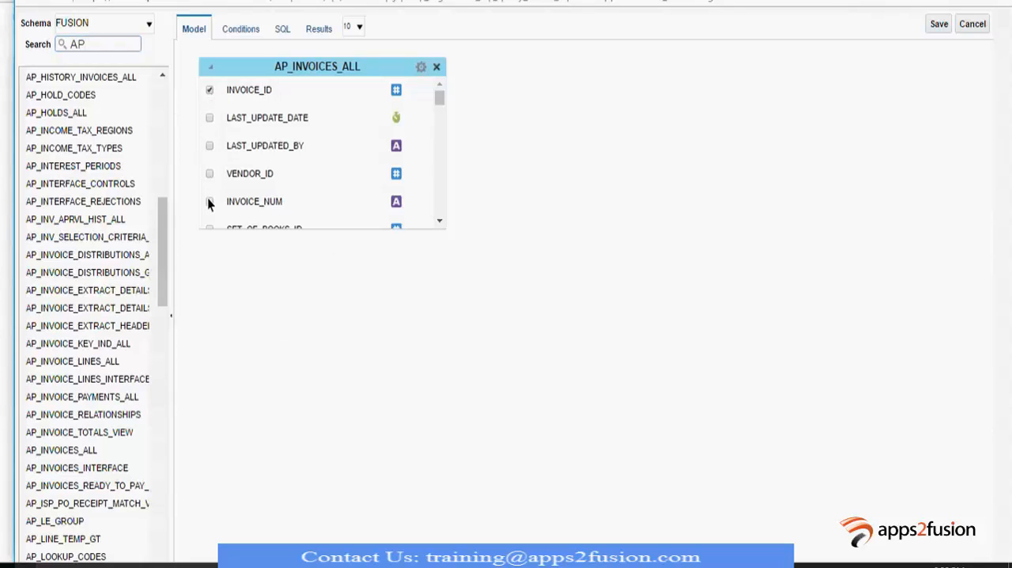
pyautogui.scroll(-3, 224, 189)
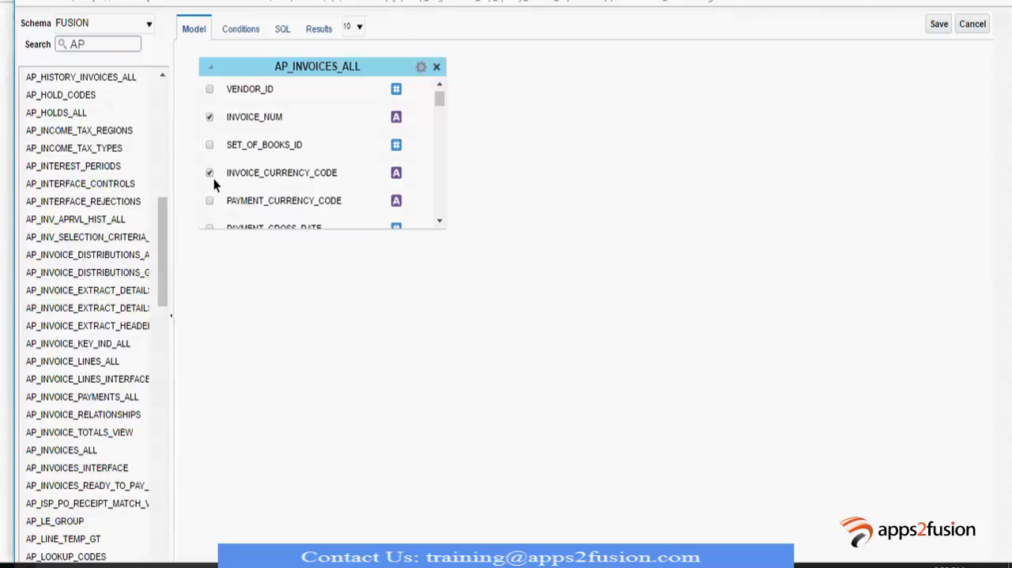
pyautogui.scroll(-3, 213, 180)
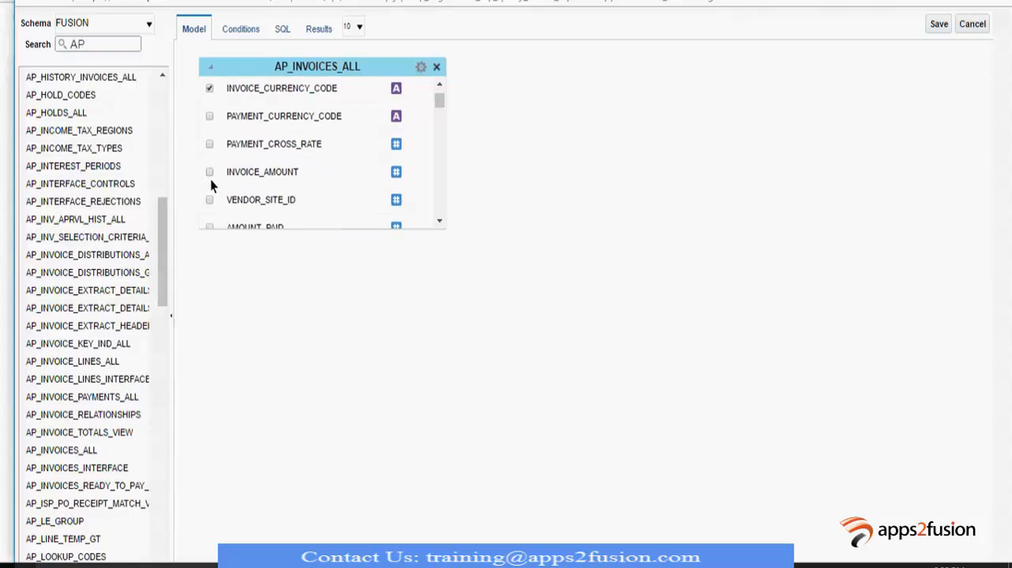
pyautogui.scroll(-3, 220, 185)
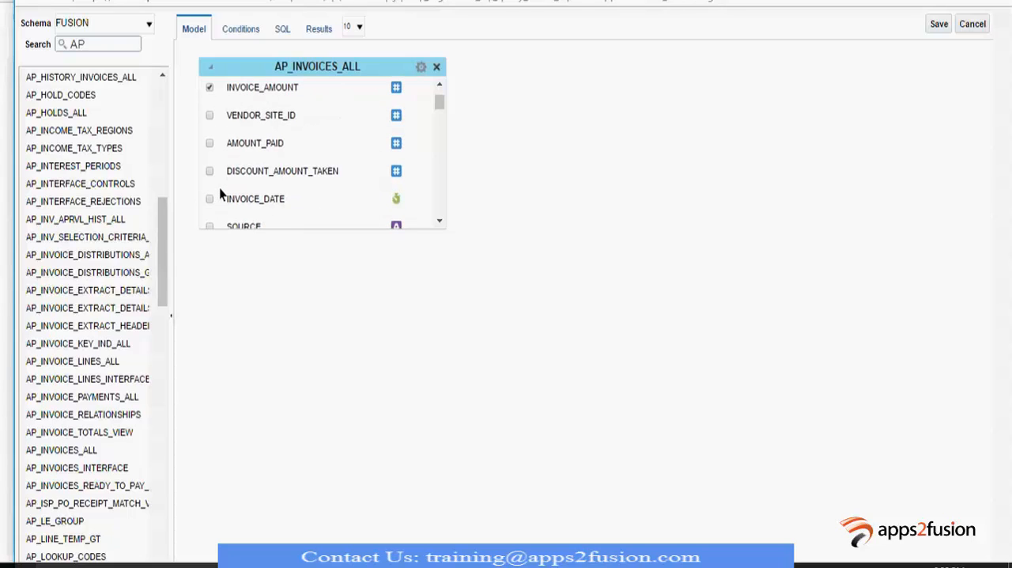
pyautogui.scroll(-3, 219, 188)
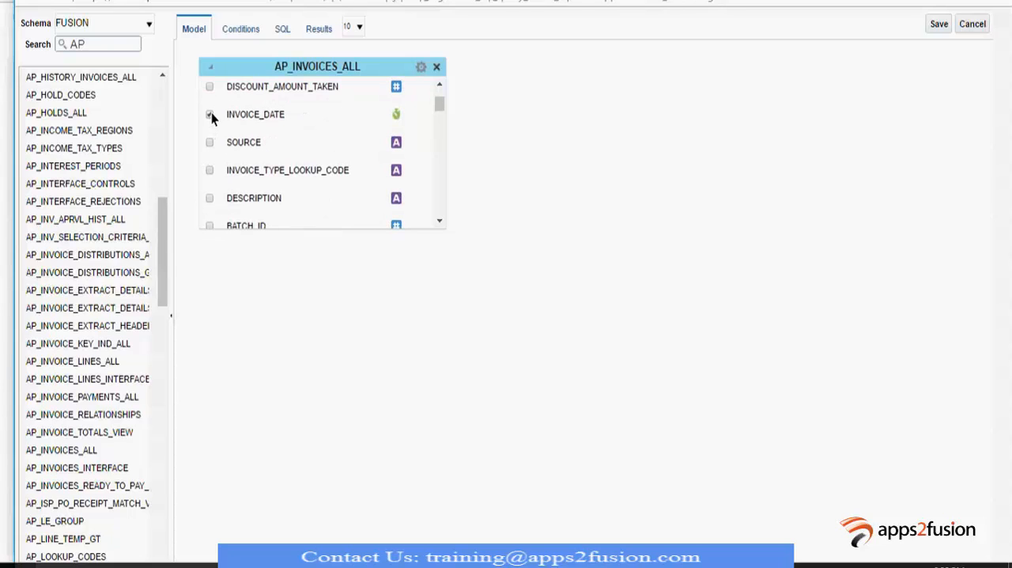
# - Include the VOUCHER_NUM column of AP_INVOICES_ALL in the query
pyautogui.scroll(-3, 238, 169)
pyautogui.scroll(-3, 235, 173)
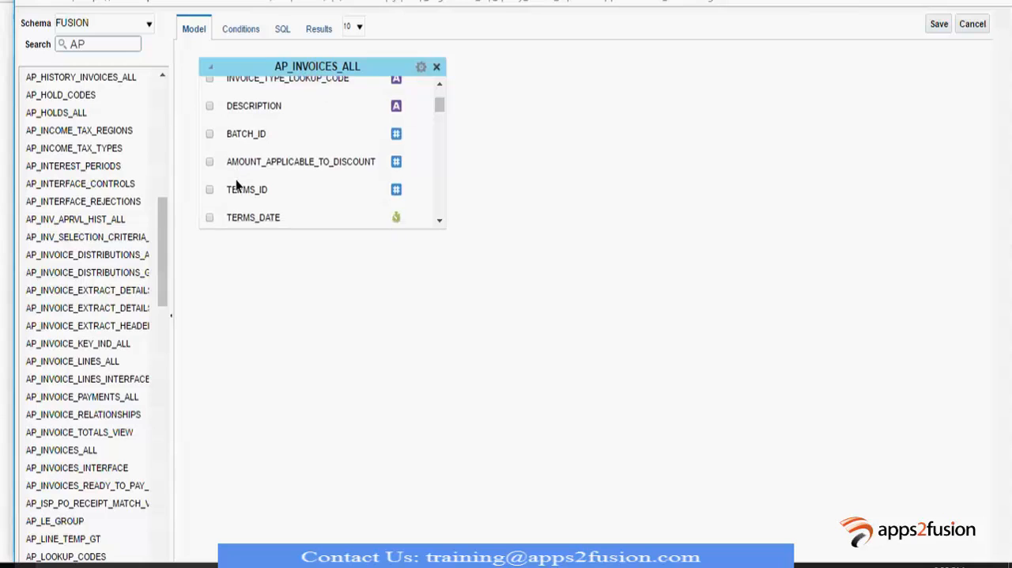
pyautogui.scroll(-9, 234, 182)
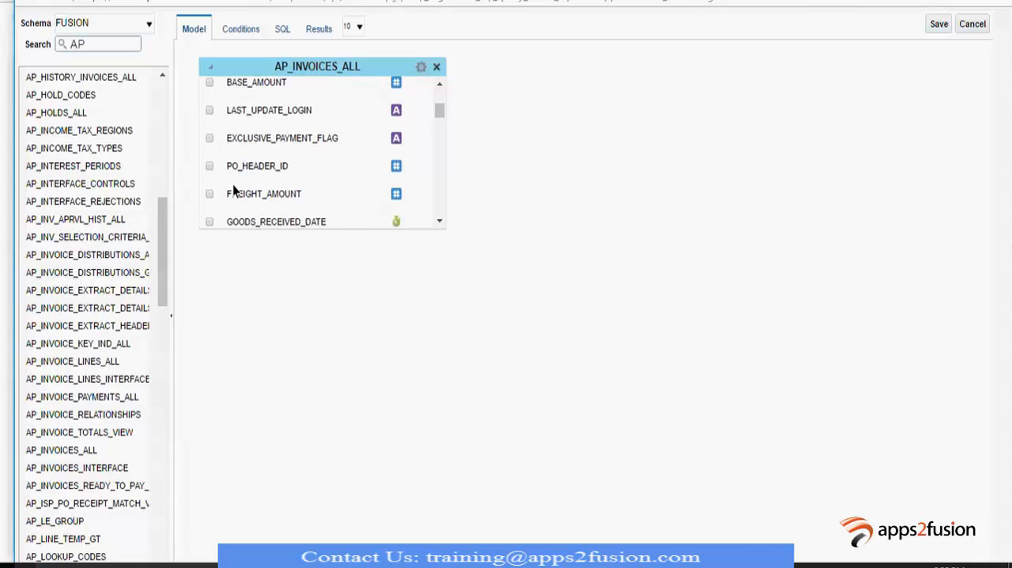
pyautogui.scroll(-3, 233, 191)
pyautogui.scroll(-3, 232, 190)
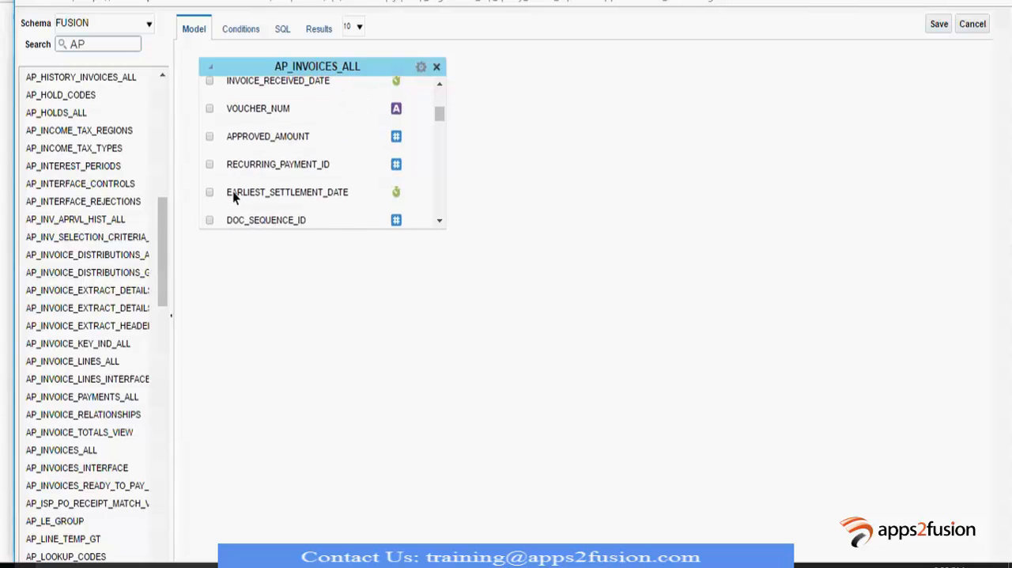
pyautogui.click(209, 107)
# - Save the built query and create the Invoice Headers data set from its SQL
pyautogui.scroll(-3, 249, 164)
pyautogui.scroll(-20, 249, 164)
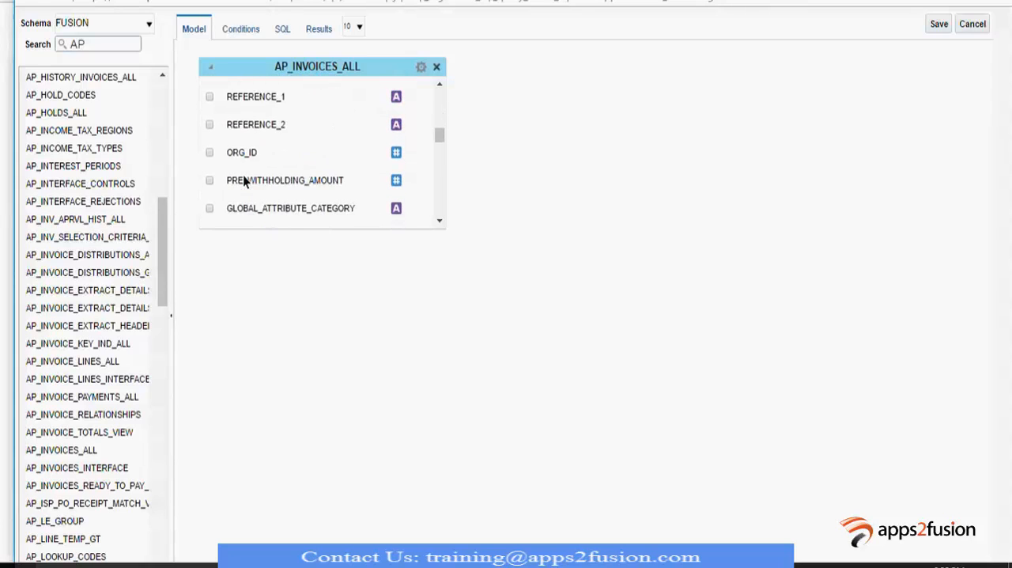
pyautogui.scroll(-15, 242, 175)
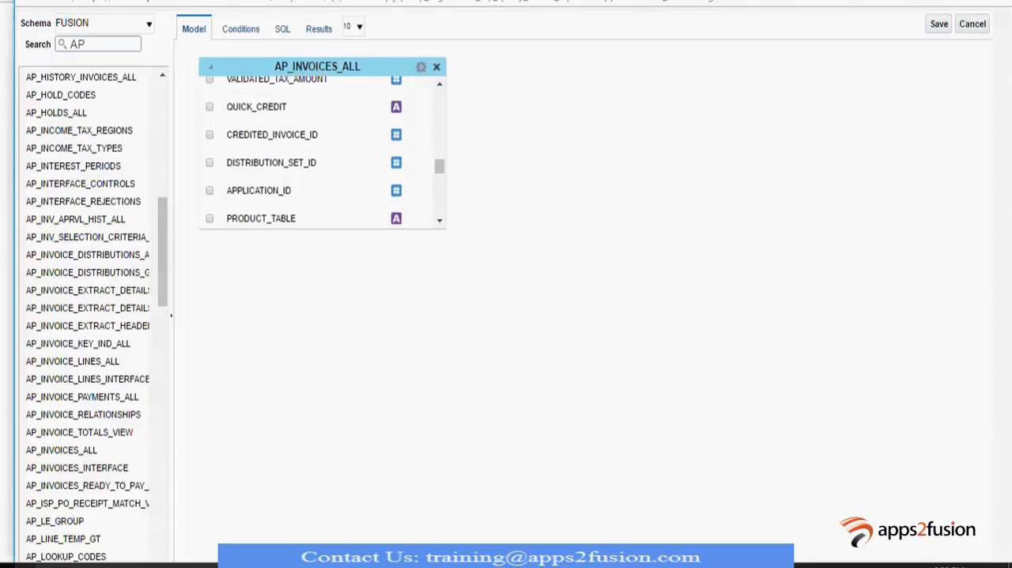
pyautogui.click(939, 24)
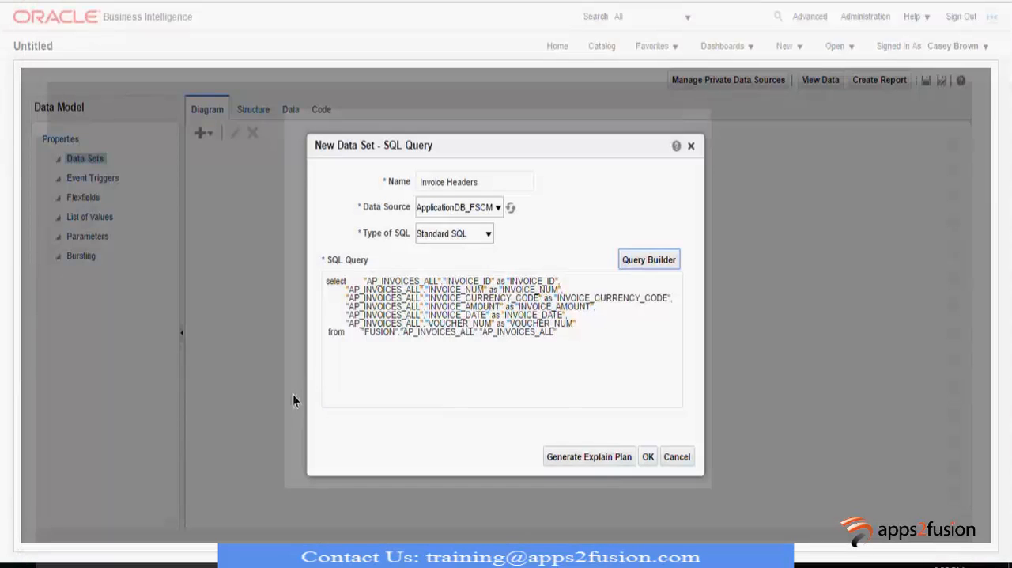
pyautogui.click(648, 457)
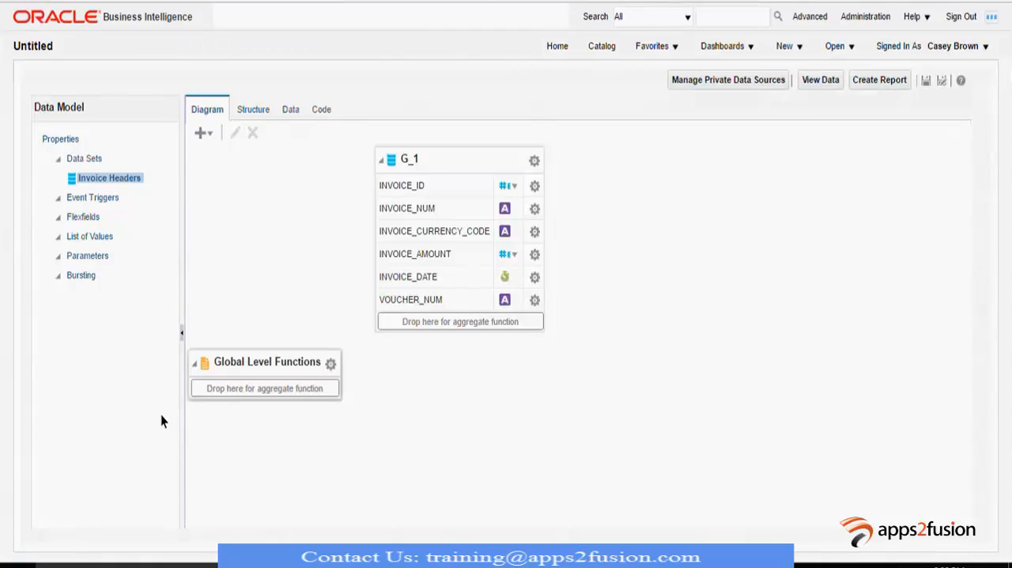
# - Retrieve 5 rows of the Invoice Headers data and save them as sample data
pyautogui.click(287, 109)
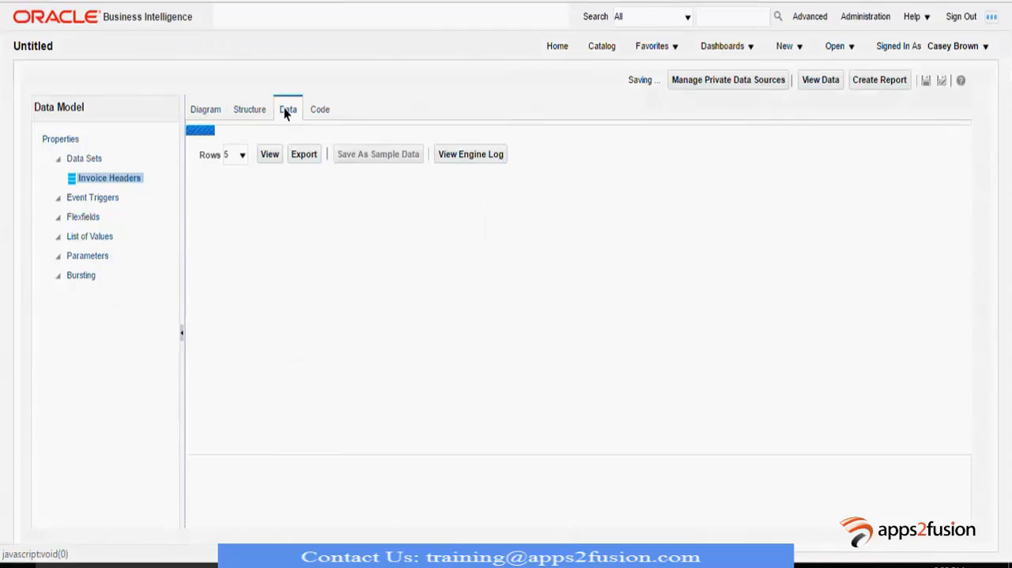
pyautogui.click(270, 143)
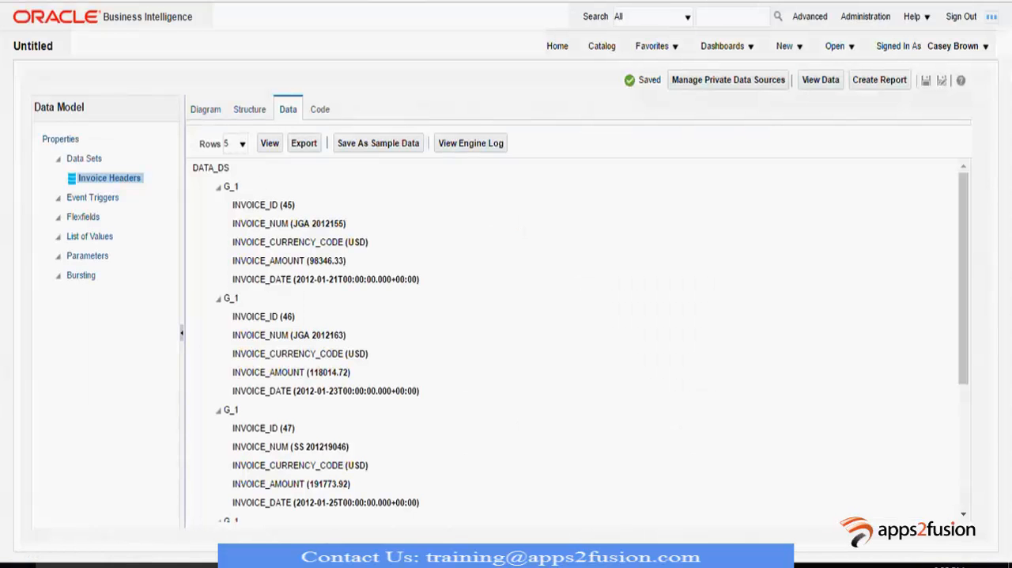
pyautogui.click(381, 142)
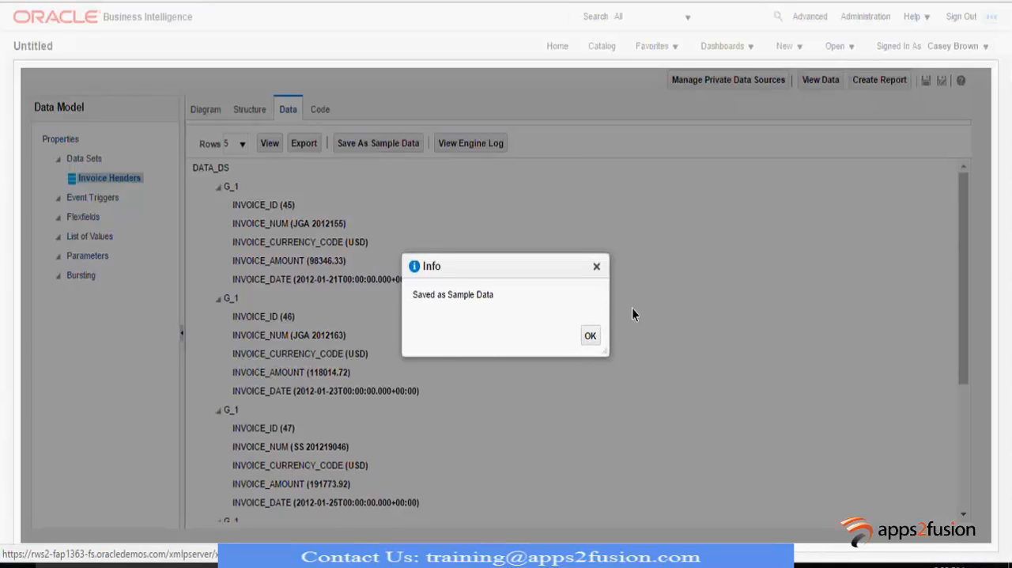
pyautogui.click(590, 335)
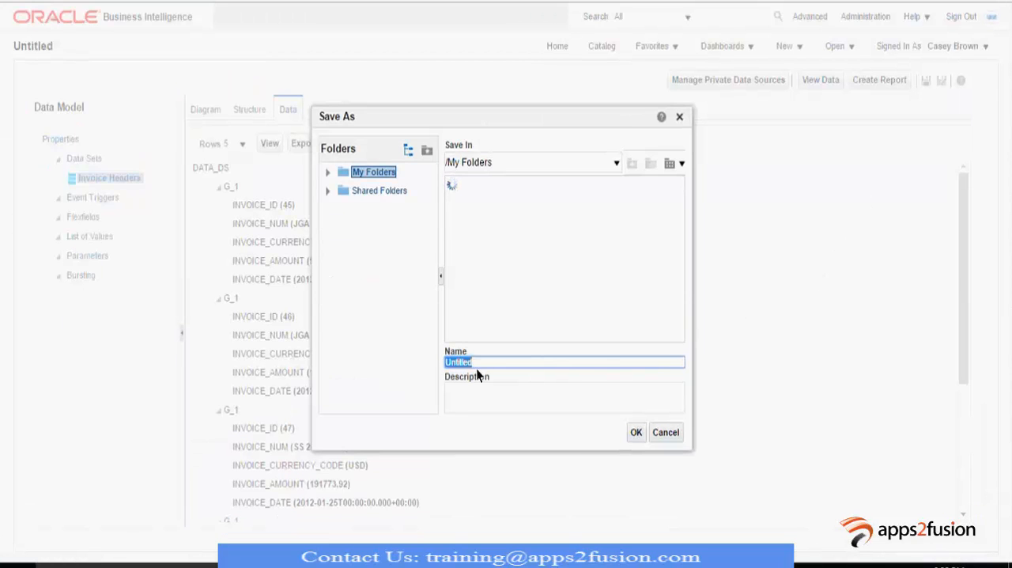
# - Select the Custom folder under Shared Folders as the save location for the data model
pyautogui.click(328, 191)
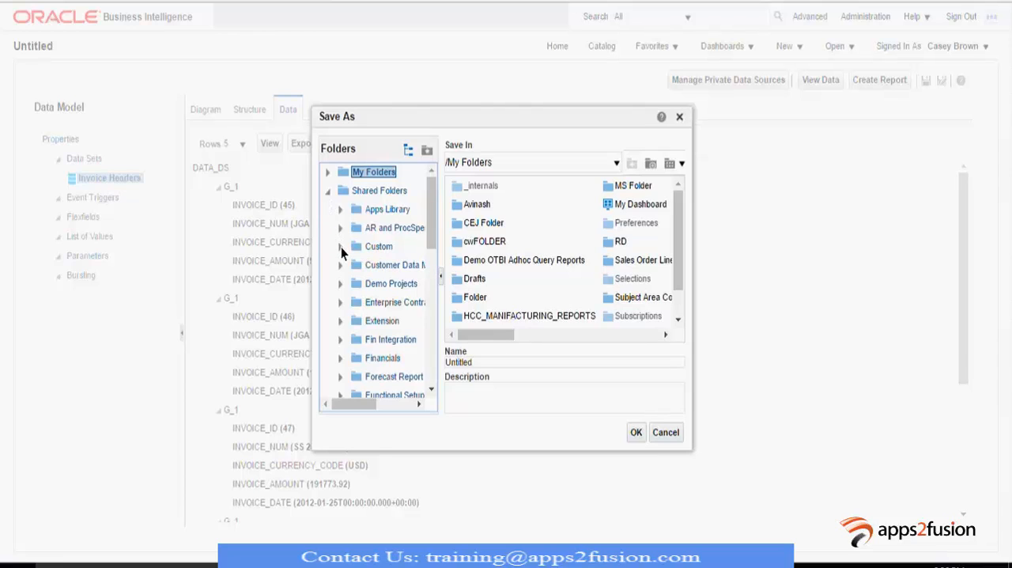
pyautogui.click(341, 248)
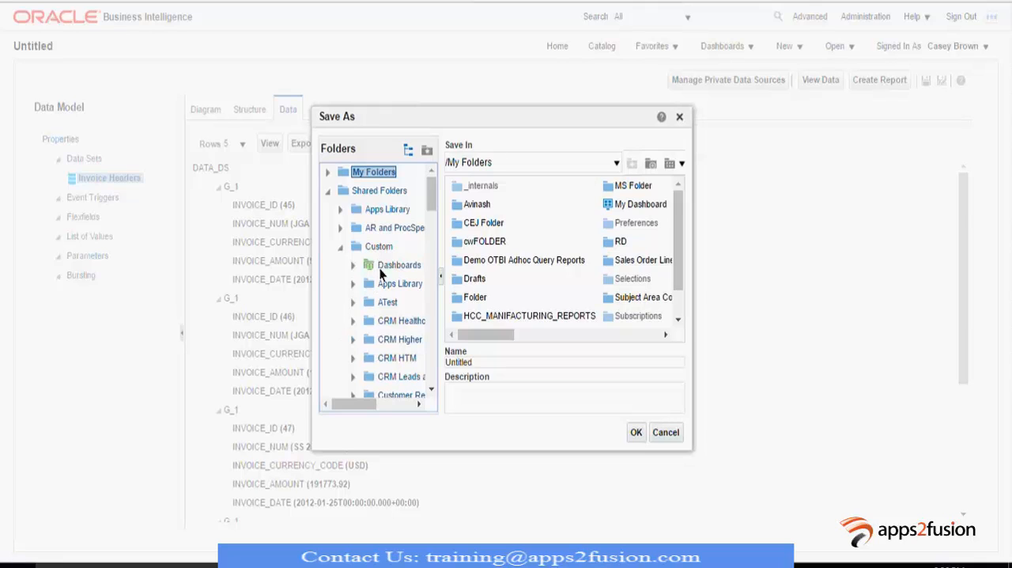
pyautogui.scroll(-2, 395, 300)
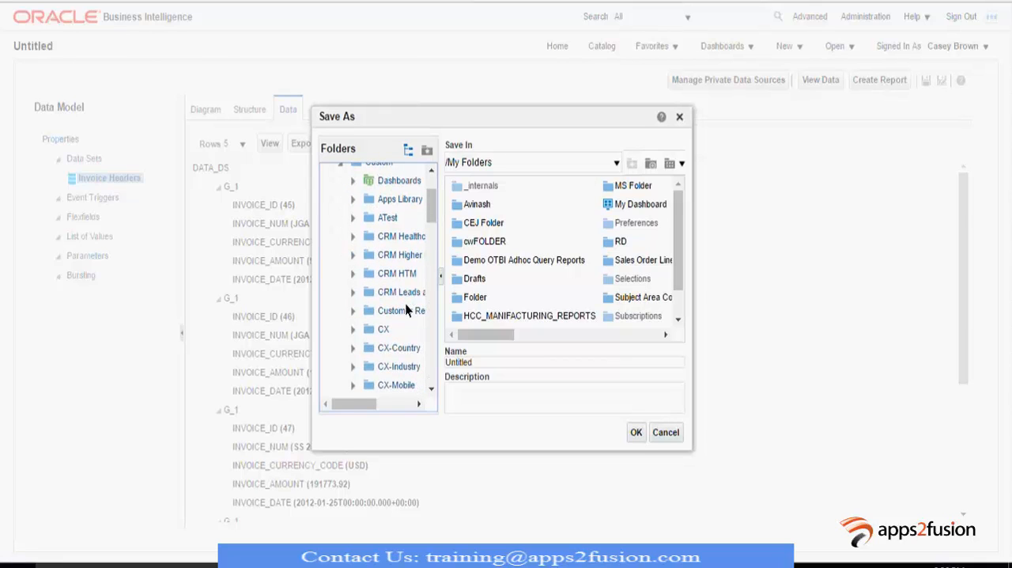
pyautogui.scroll(-2, 405, 303)
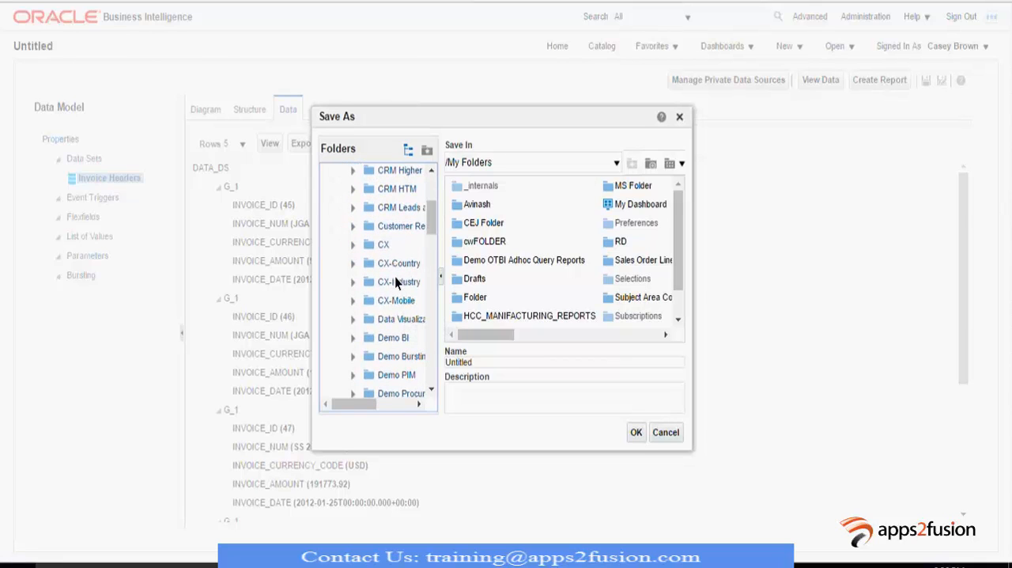
pyautogui.scroll(-4, 398, 304)
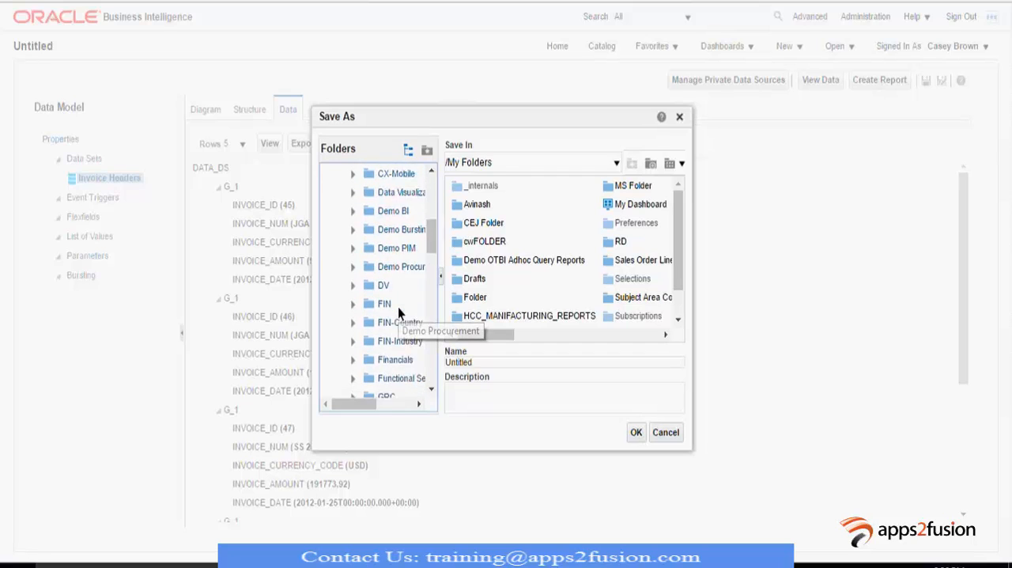
pyautogui.scroll(8, 397, 308)
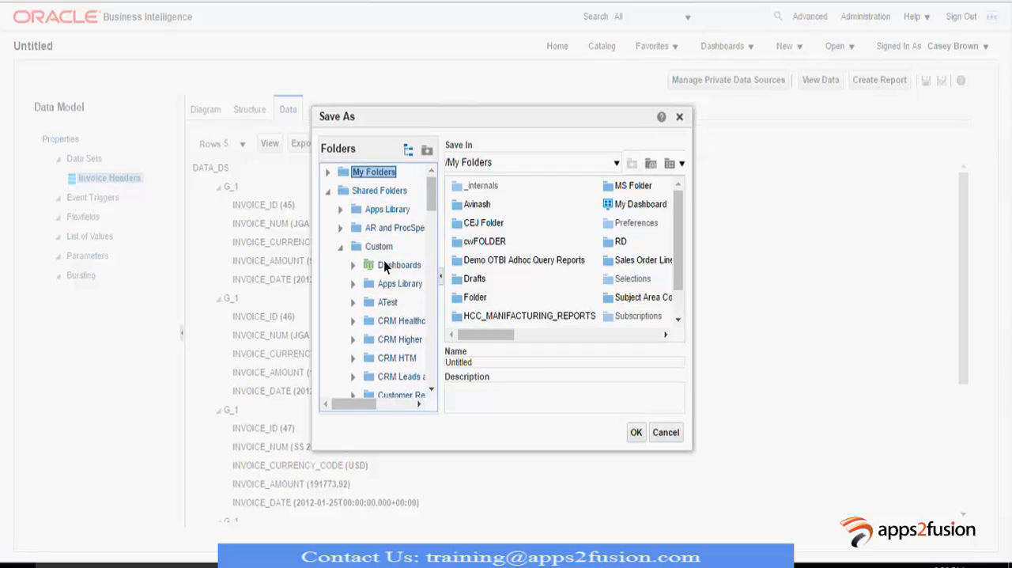
pyautogui.click(381, 247)
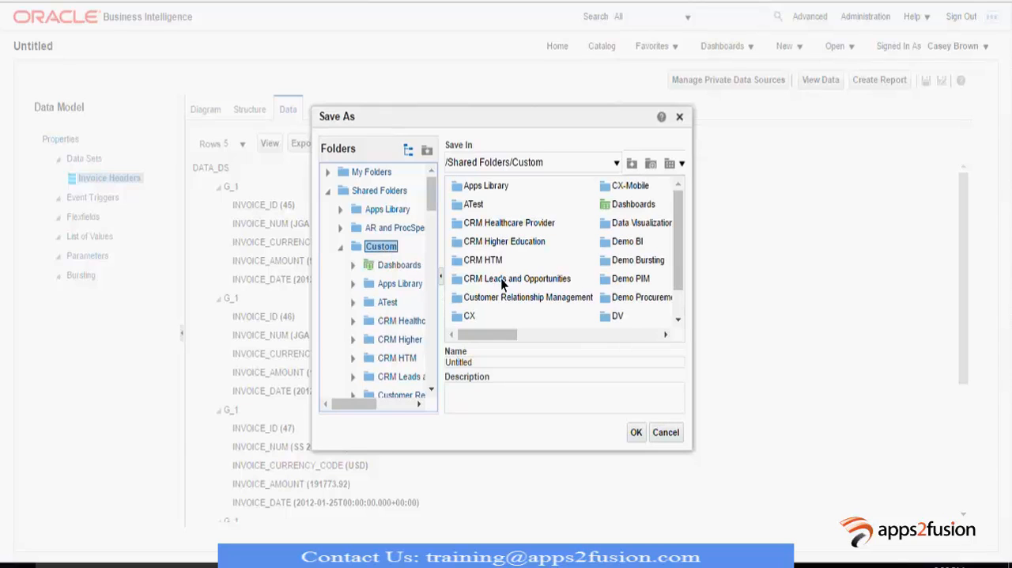
# - Set the save location to the Payables folder inside Custom/FIN
pyautogui.scroll(-5, 395, 324)
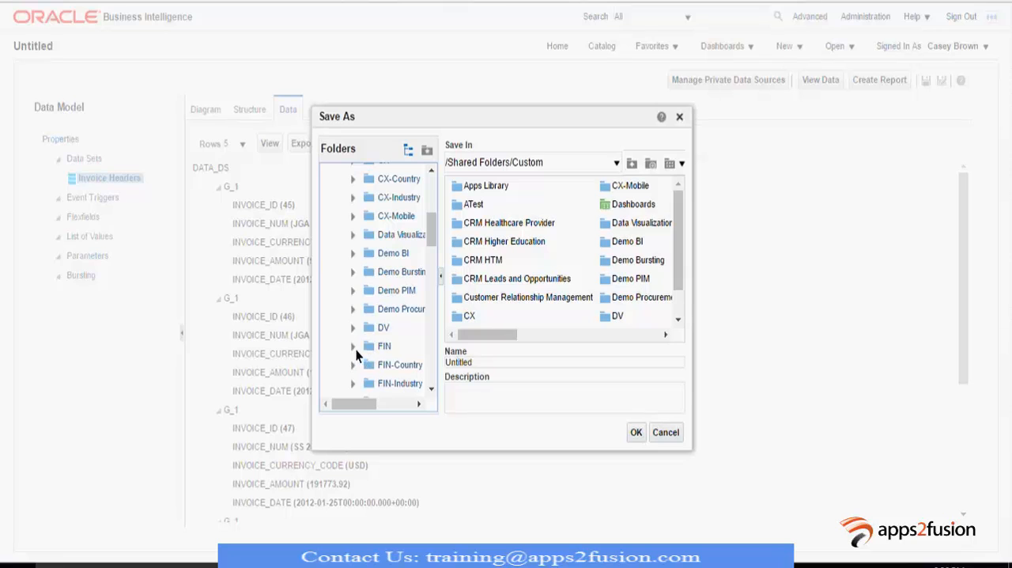
pyautogui.scroll(-3, 382, 341)
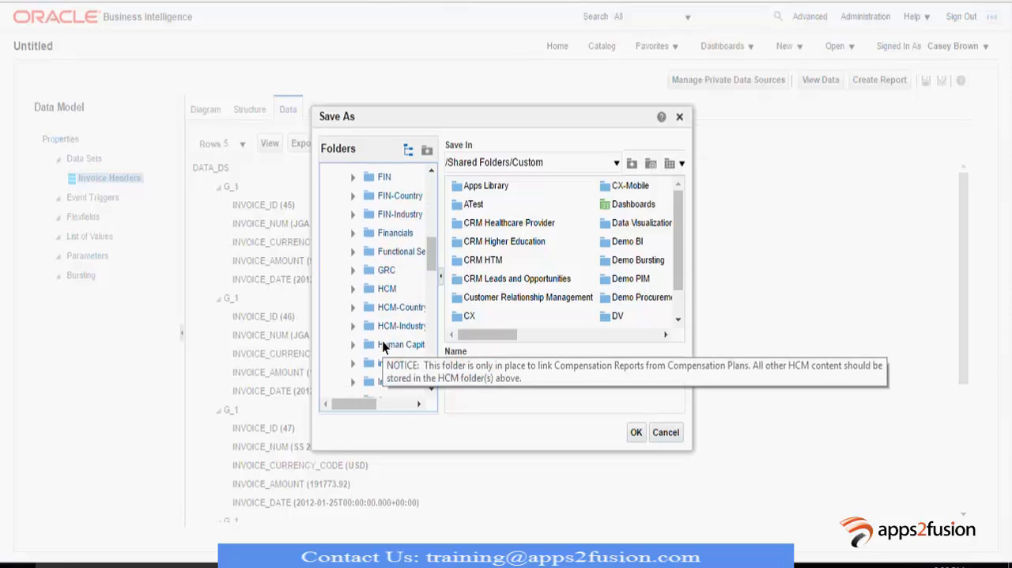
pyautogui.scroll(-5, 394, 332)
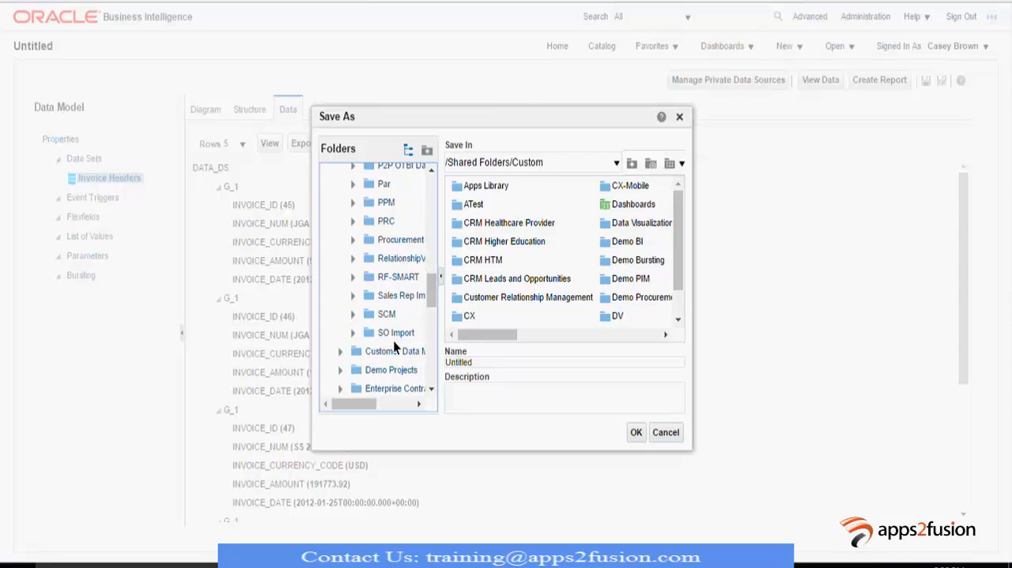
pyautogui.scroll(5, 399, 315)
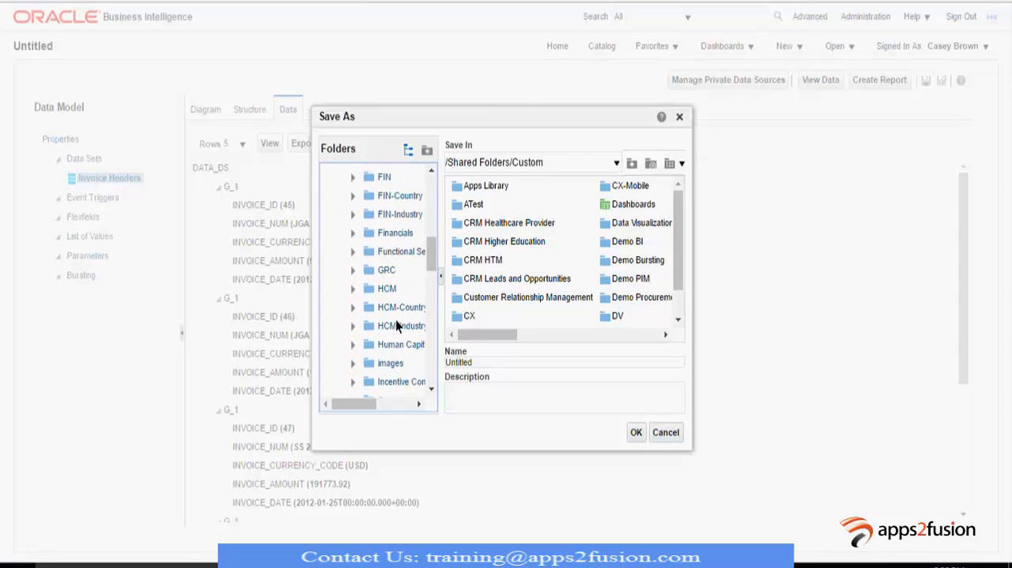
pyautogui.click(384, 180)
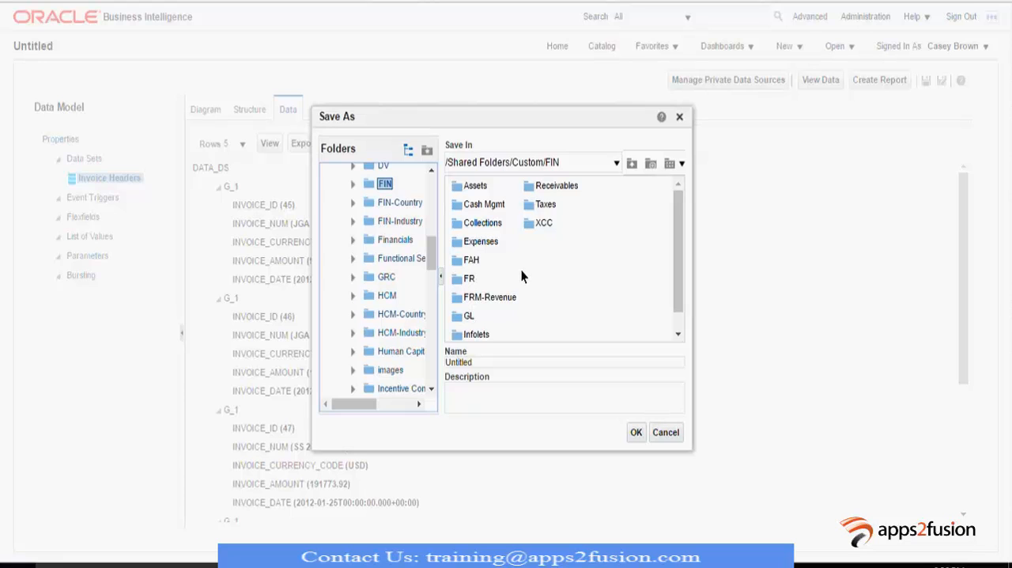
pyautogui.scroll(-1, 521, 273)
pyautogui.click(477, 333)
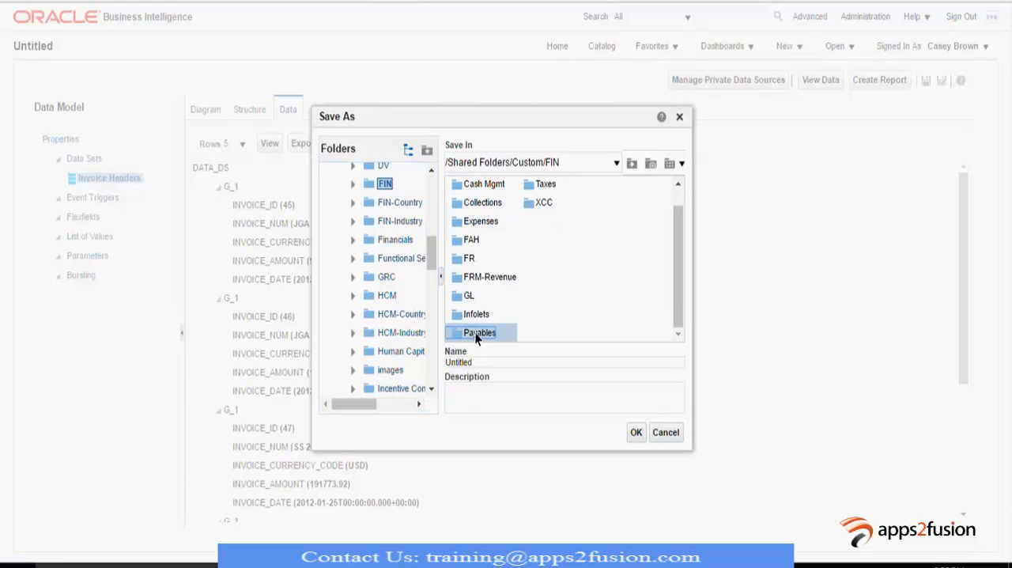
pyautogui.click(353, 185)
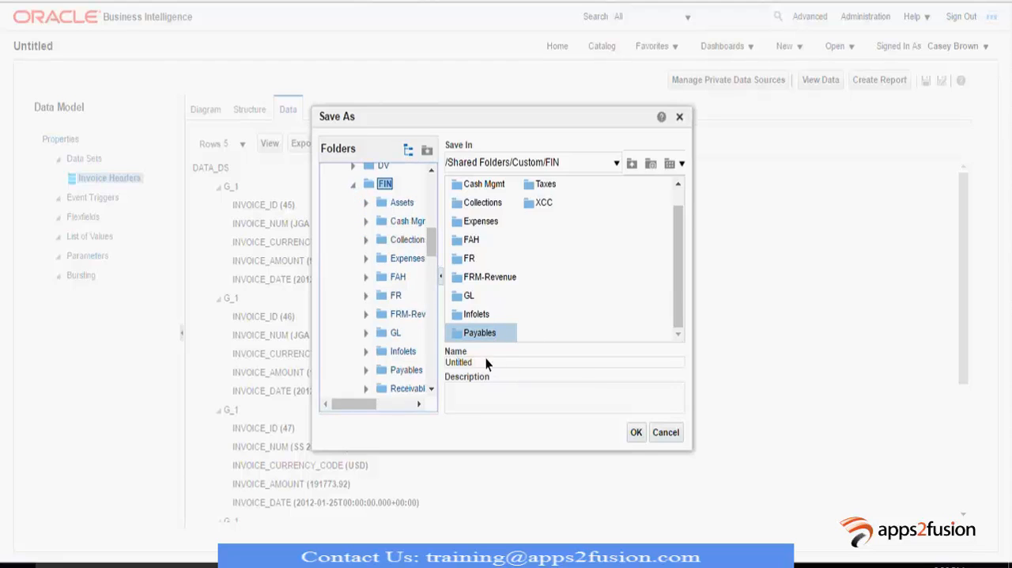
pyautogui.click(403, 370)
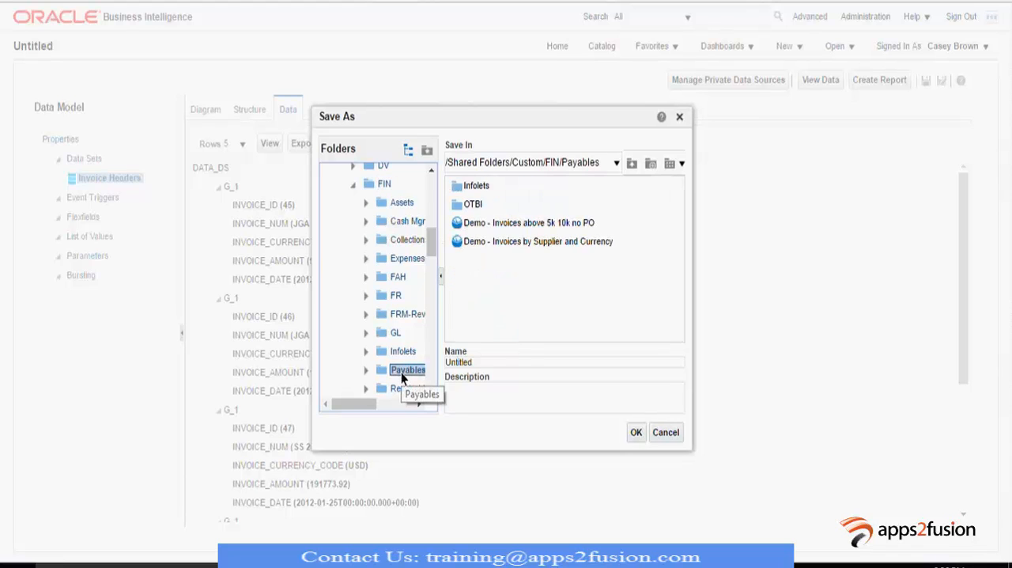
# - Name the data model AP_INV_HEADER_DM
pyautogui.click(507, 361)
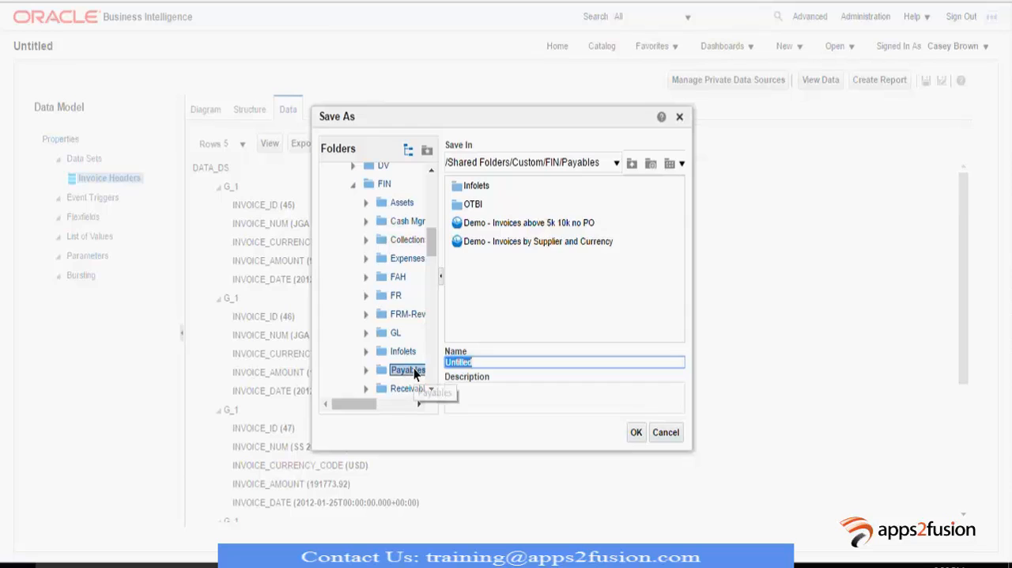
pyautogui.press('BackSpace')
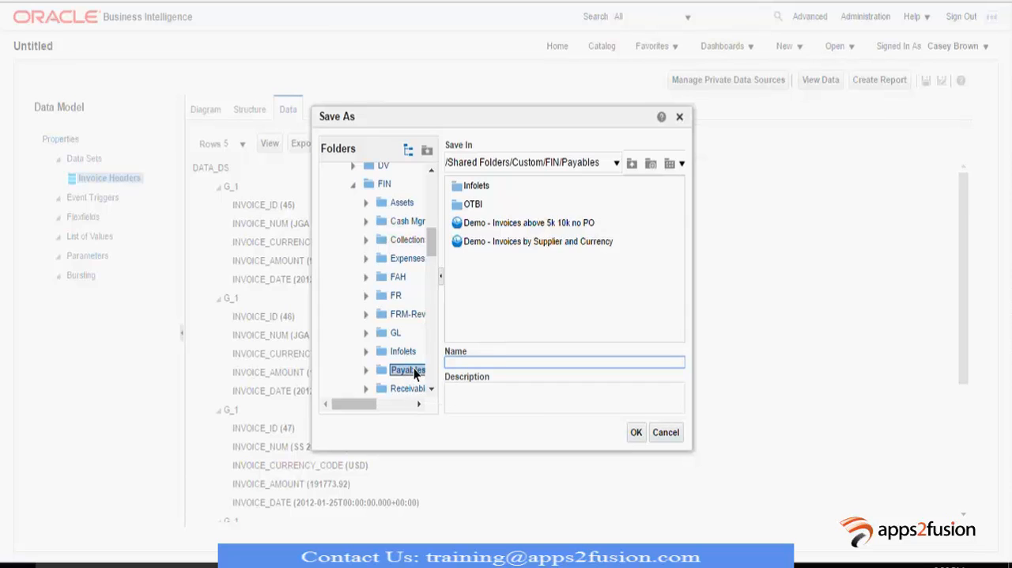
pyautogui.write('AP_INV_HEADER_DM')
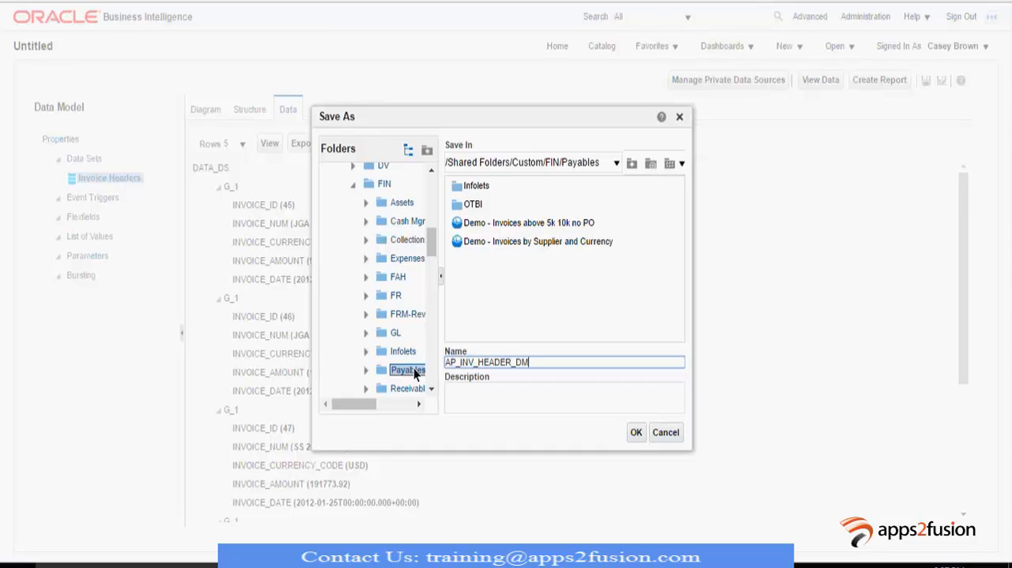
# - Describe the data model as "AP Invoice Header Data Model" and save it
pyautogui.click(493, 407)
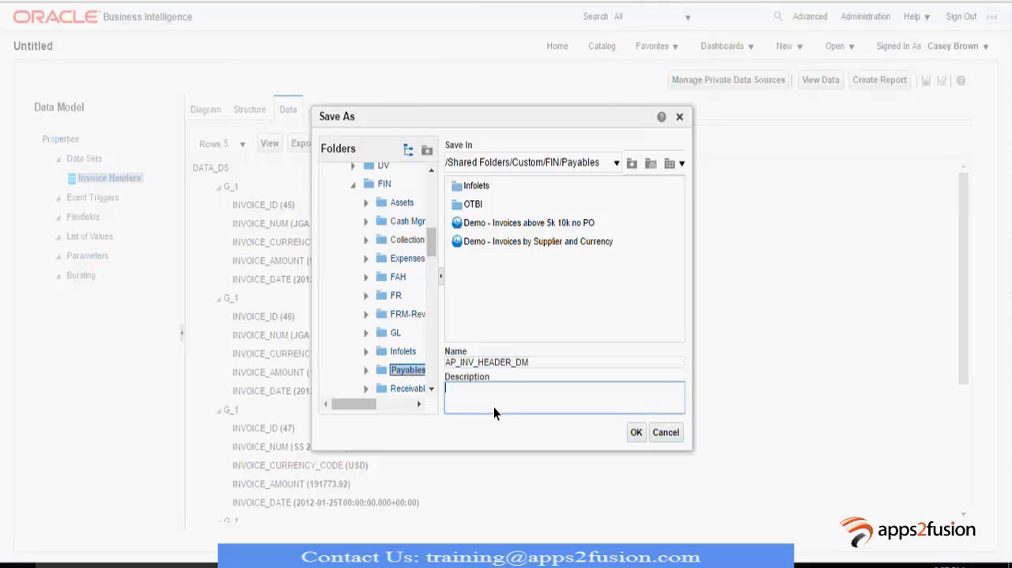
pyautogui.write('AP Invoice Header Data Model')
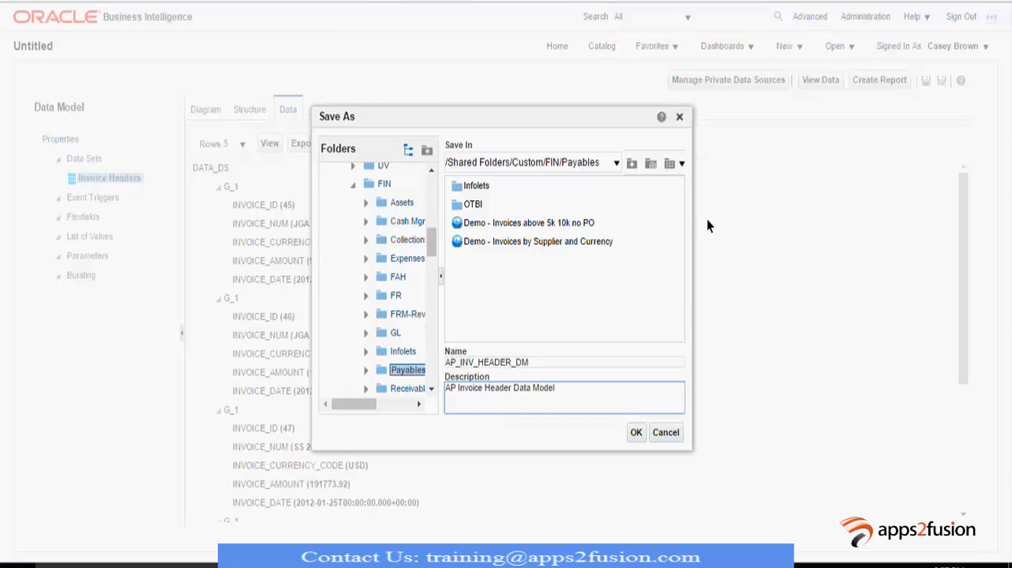
pyautogui.click(636, 432)
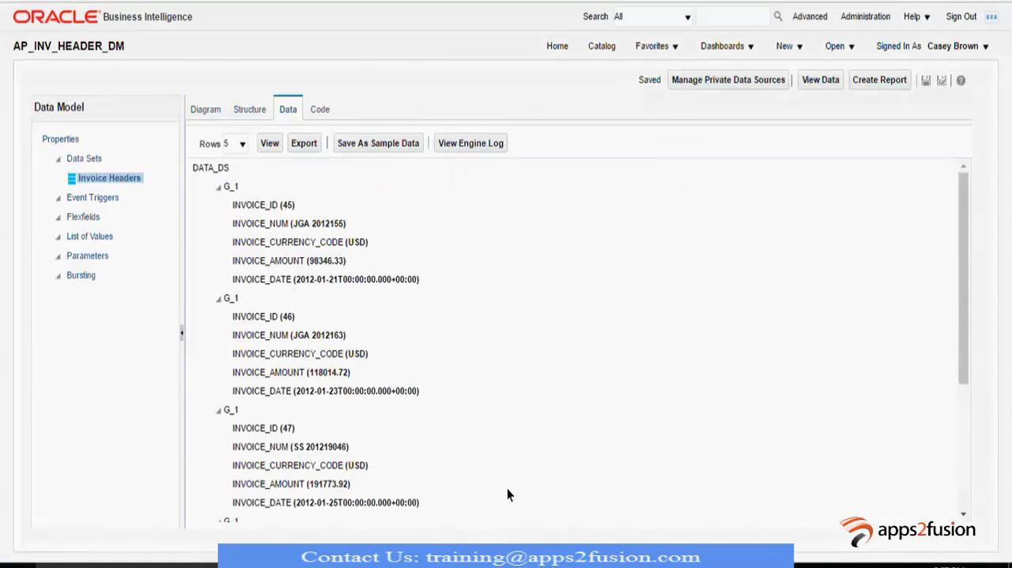
pyautogui.click(926, 81)
# - Start a guided report from the AP_INV_HEADER_DM data model with a portrait page and the Table layout
pyautogui.click(876, 82)
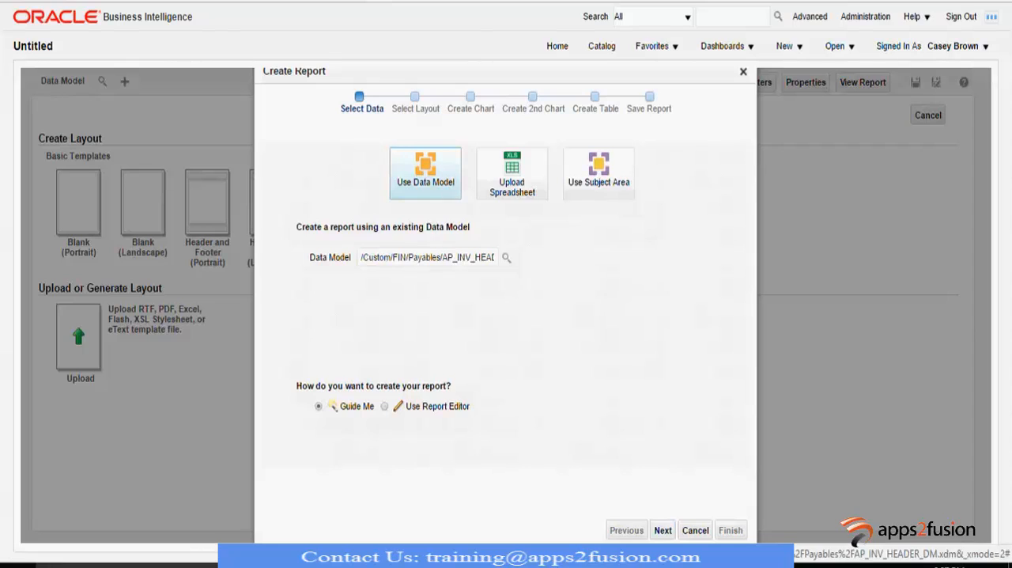
pyautogui.click(663, 530)
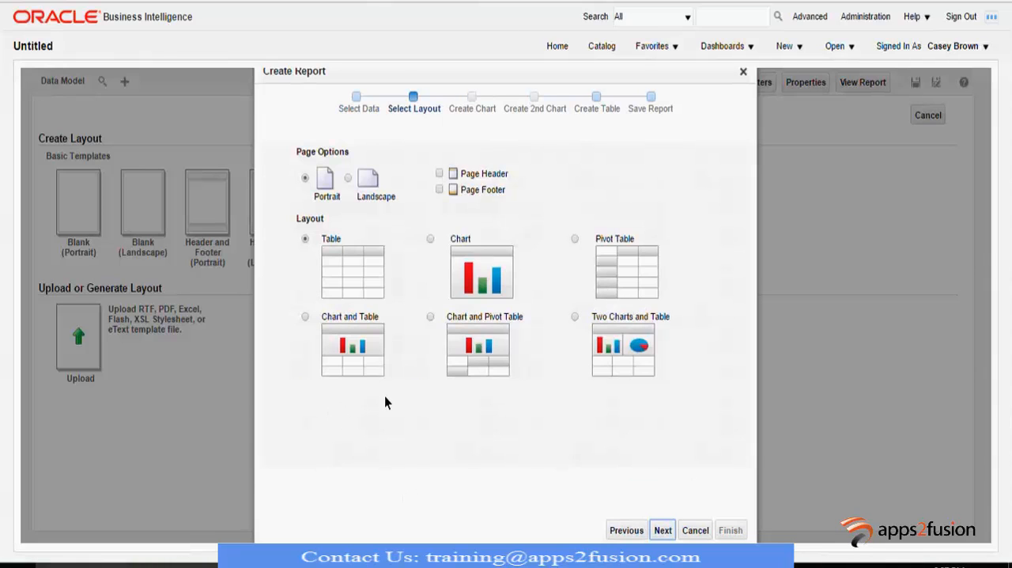
pyautogui.click(663, 529)
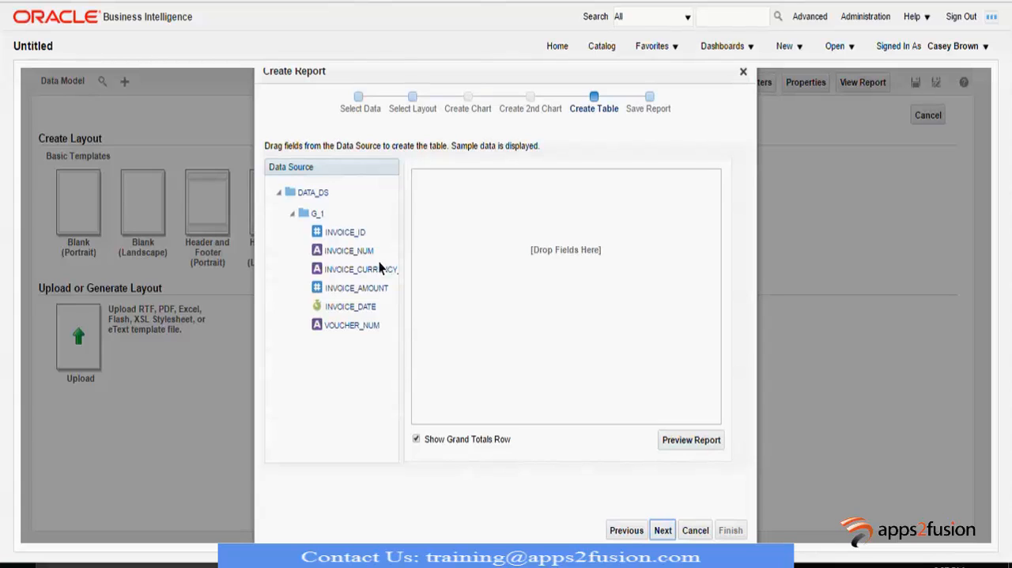
# - Build the report table from INVOICE_NUM, INVOICE_AMOUNT, INVOICE_CURRENCY_CODE and INVOICE_DATE, without a grand totals row
pyautogui.moveTo(358, 252); pyautogui.dragTo(522, 207)
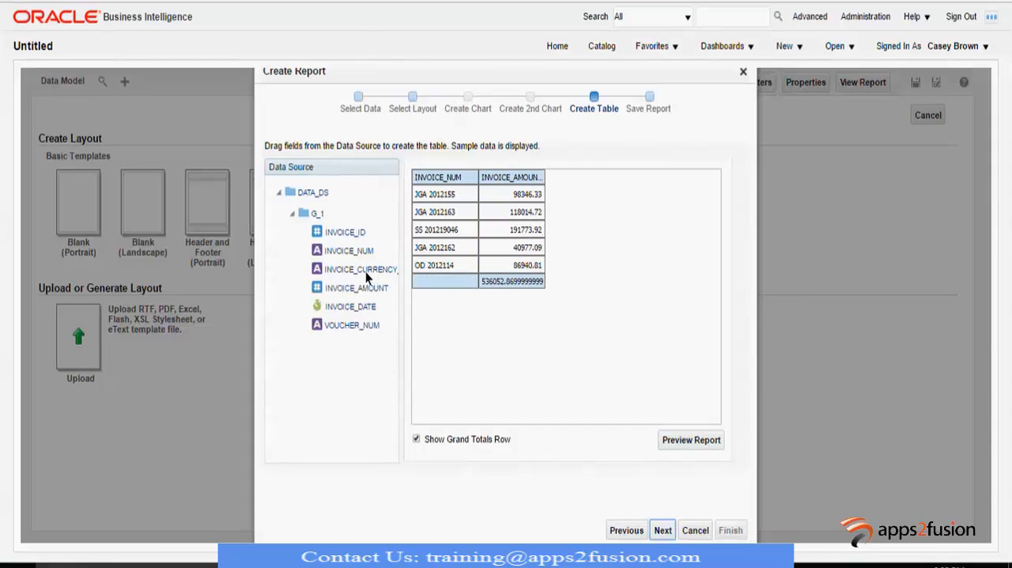
pyautogui.moveTo(366, 271); pyautogui.dragTo(559, 196)
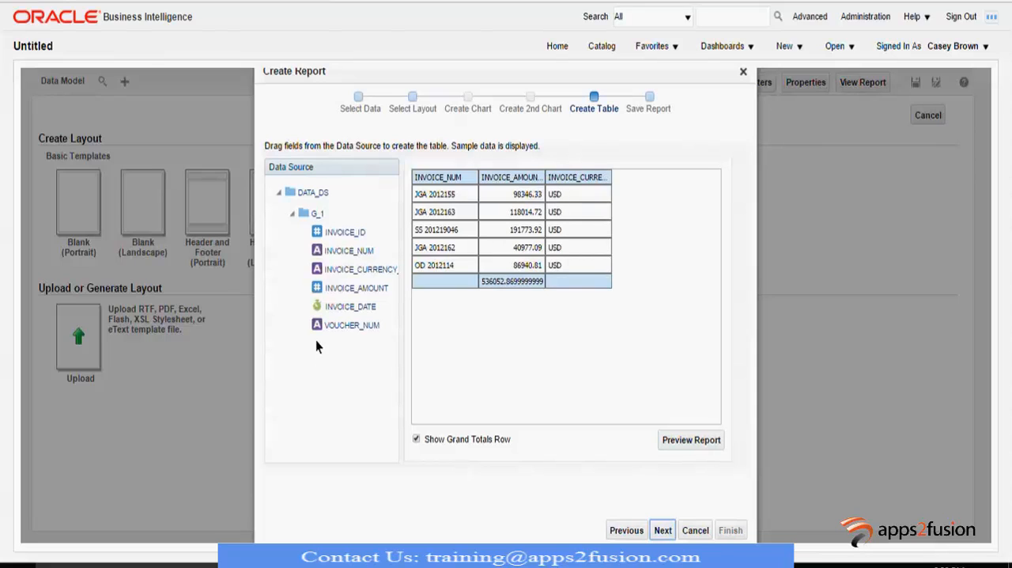
pyautogui.moveTo(355, 304)
pyautogui.mouseDown()
pyautogui.moveTo(577, 248)
pyautogui.moveTo(639, 206)
pyautogui.mouseUp()
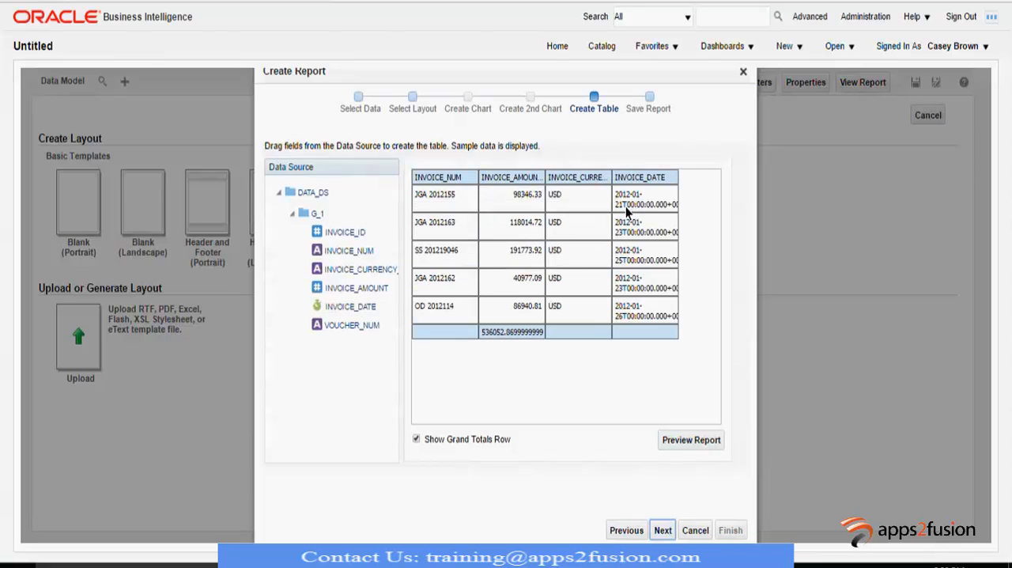
pyautogui.click(415, 439)
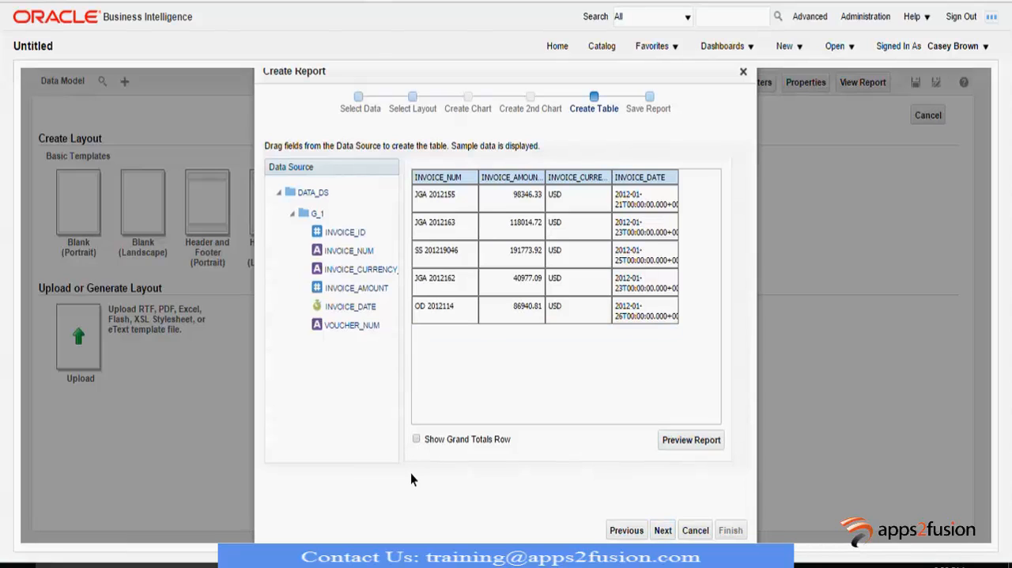
# - Finish the report wizard with the View Report option and name the report AP_INV_HEADER_REPORT
pyautogui.click(669, 535)
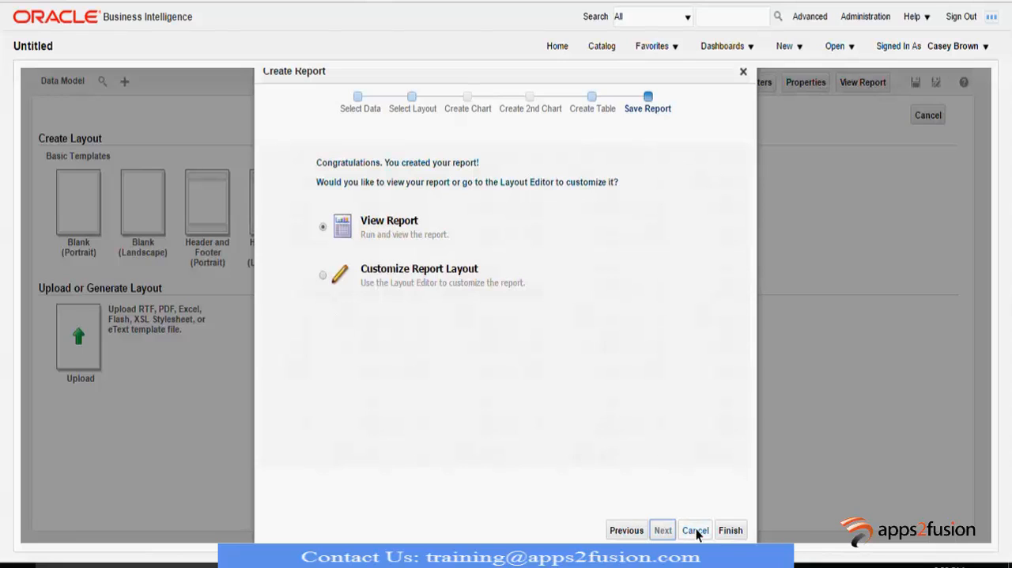
pyautogui.click(733, 531)
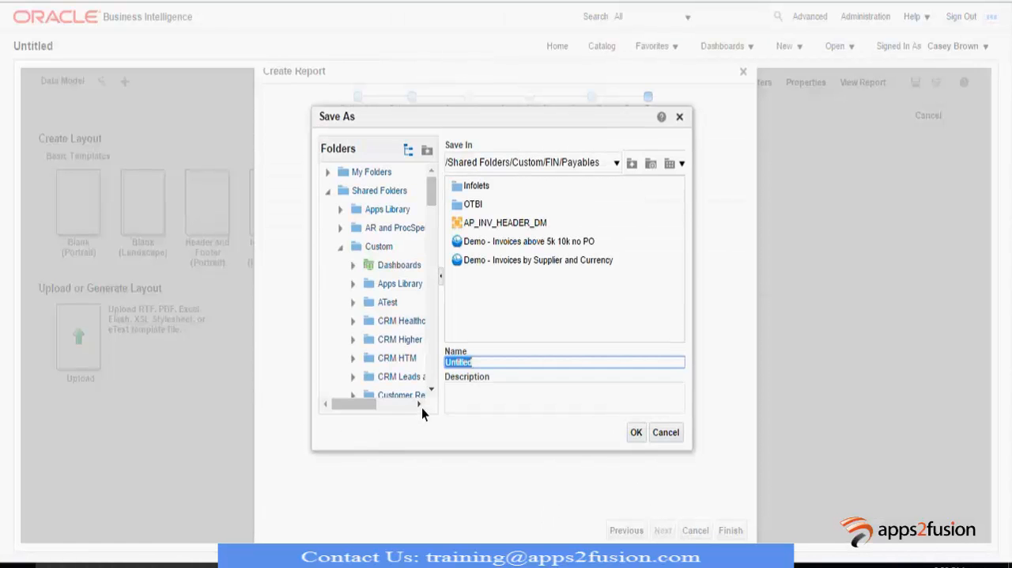
pyautogui.write('AP_IN')
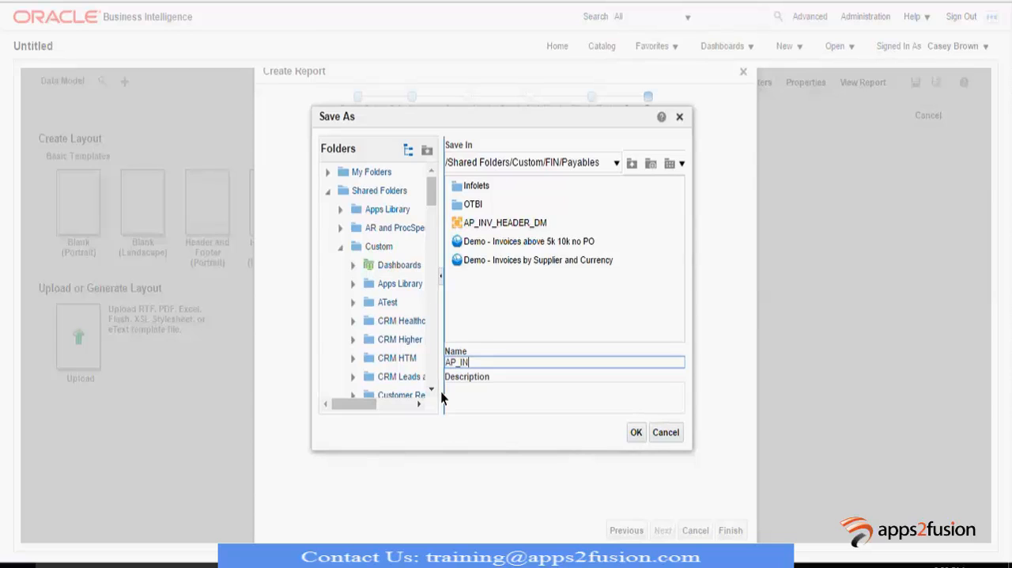
pyautogui.write('V_HEADER_REPORT')
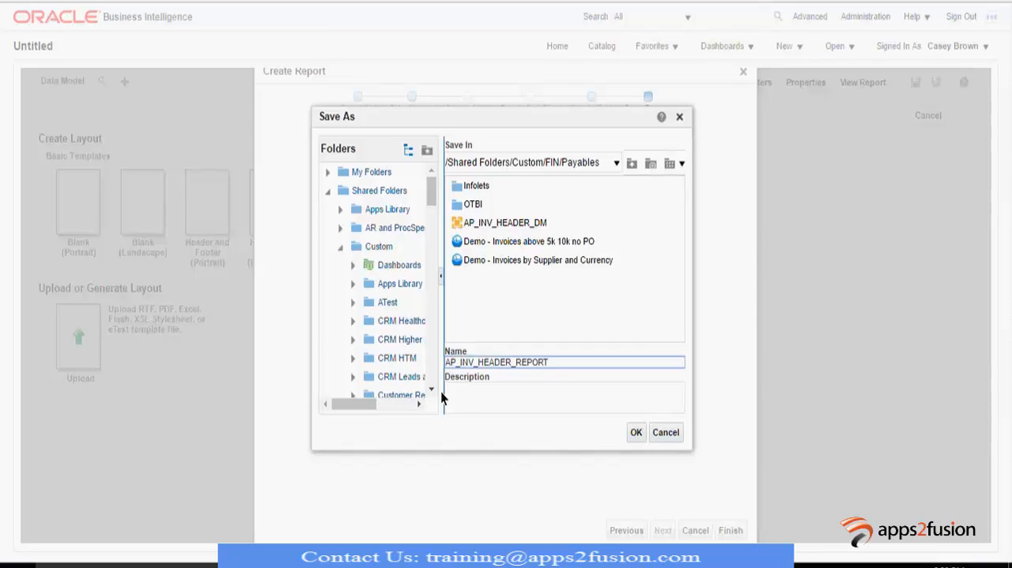
# - Describe the report as "Ap Invoice Header Report - Integration Demo" and save it in the Payables folder
pyautogui.click(499, 399)
pyautogui.write('Ap Invoice Heade')
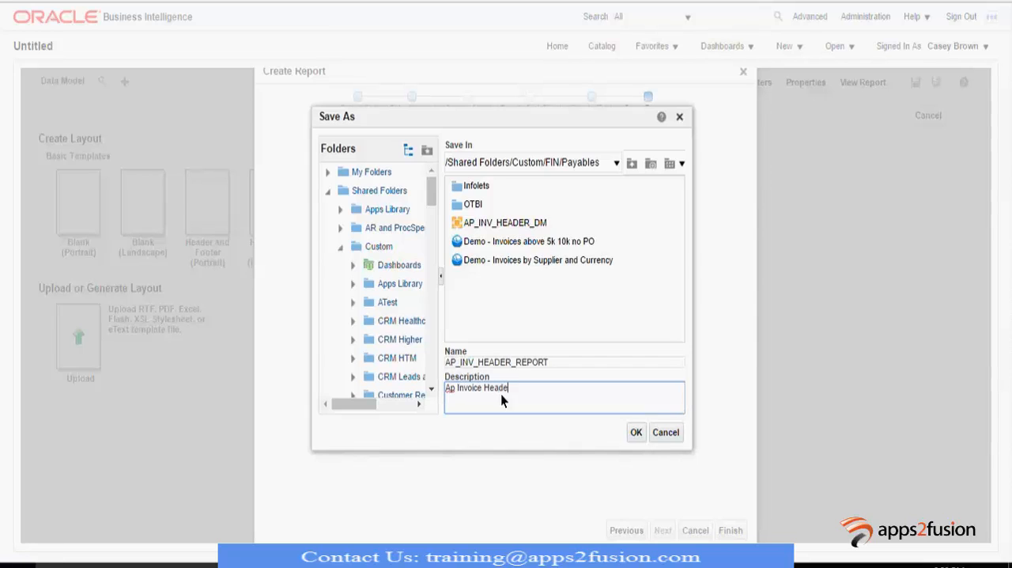
pyautogui.write('r Report - Integration Demo')
pyautogui.click(637, 433)
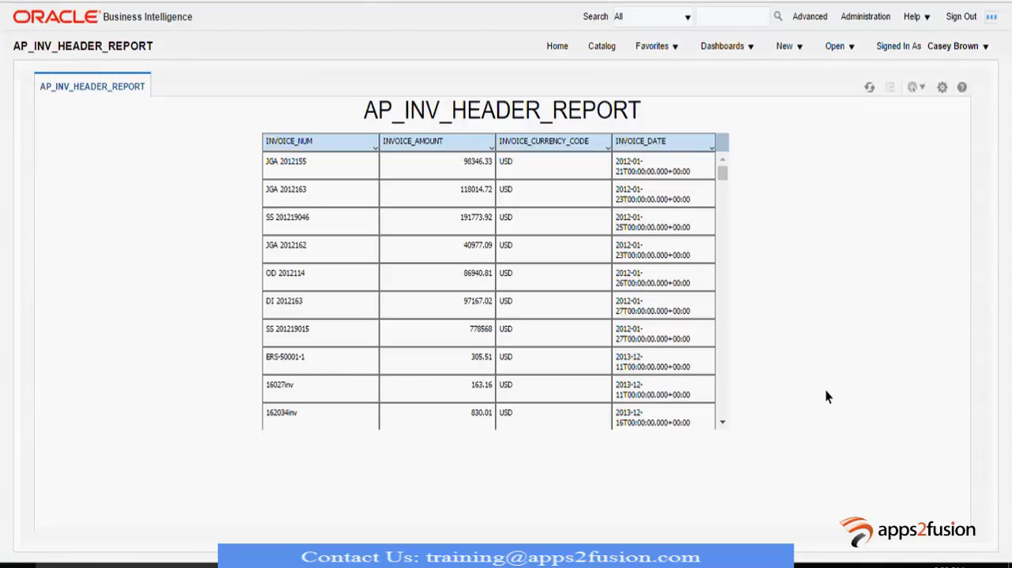
# - Open AP_INV_HEADER_REPORT in the report editor
pyautogui.click(940, 89)
pyautogui.click(921, 106)
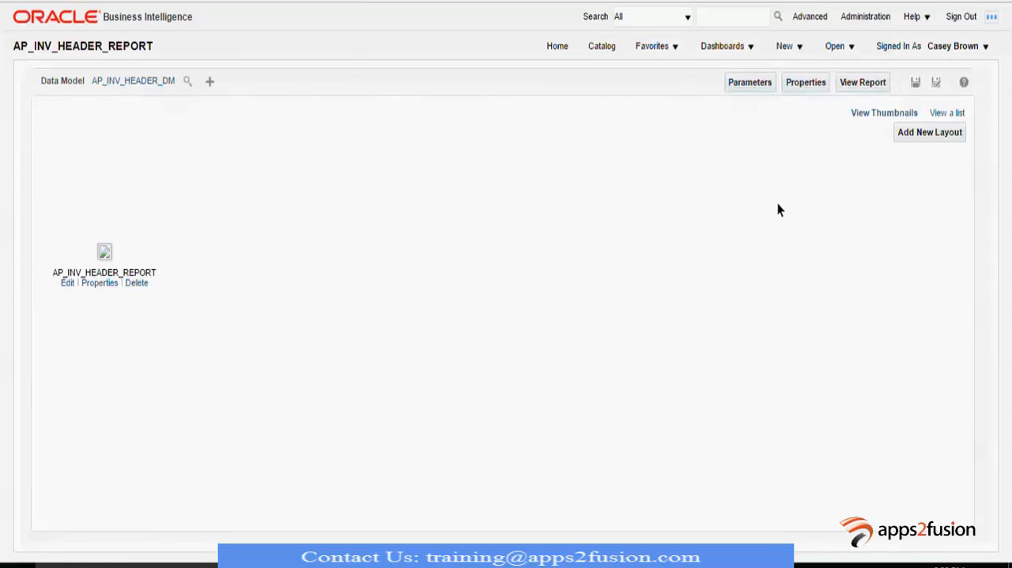
# - Show the report layouts as a list and remove Interactive, HTML, PDF and RTF from the AP_INV_HEADER_REPORT layout's output formats
pyautogui.click(949, 113)
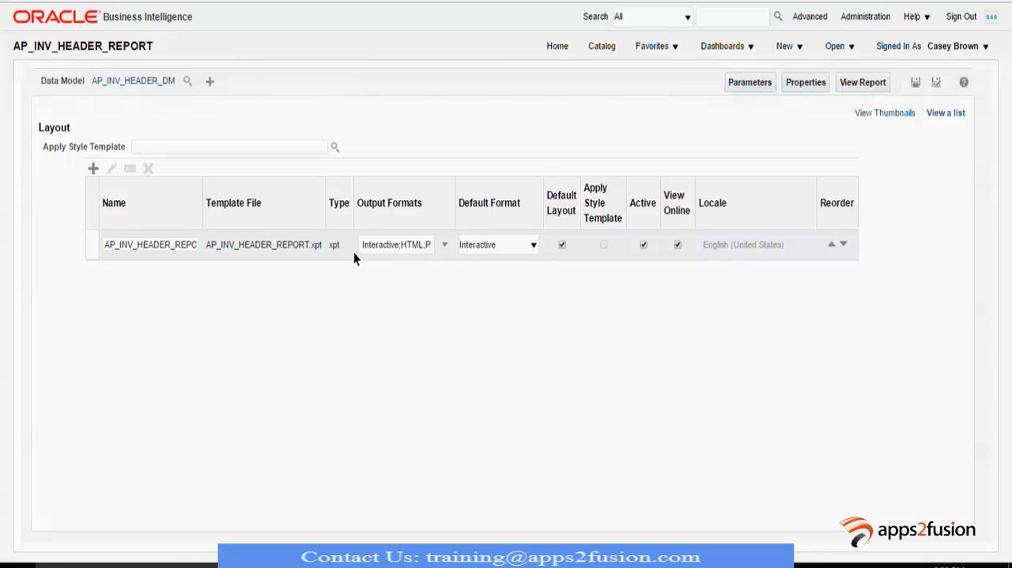
pyautogui.click(442, 245)
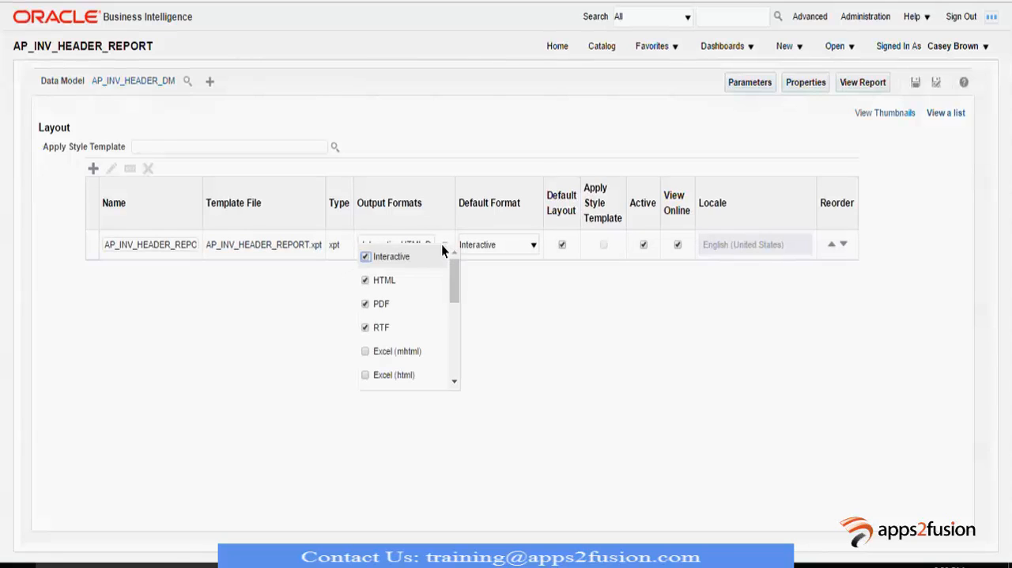
pyautogui.click(366, 257)
pyautogui.click(366, 280)
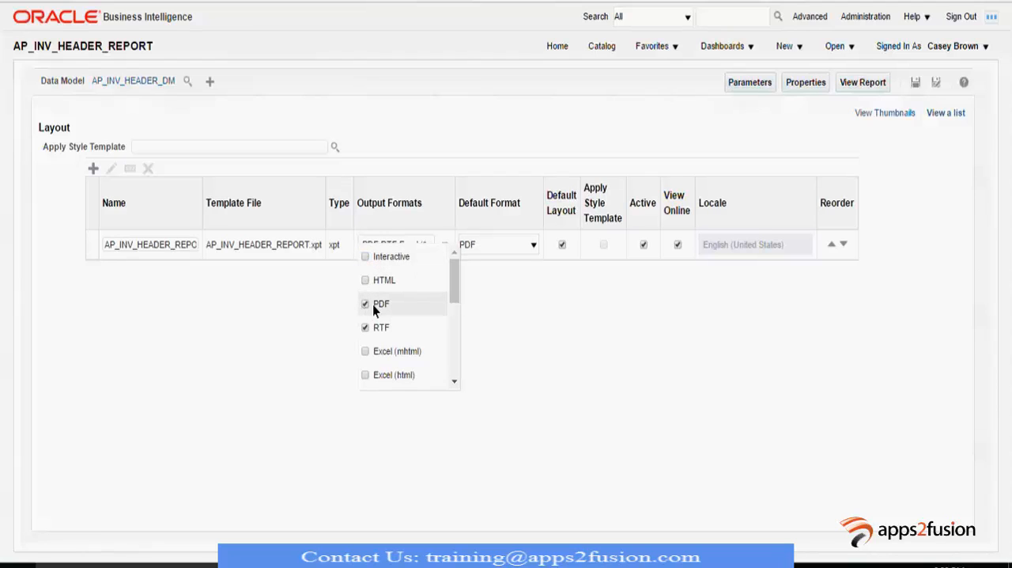
pyautogui.click(366, 306)
pyautogui.click(367, 329)
# - Replace the remaining Excel (*.xlsx) and PowerPoint (*.pptx) output formats with Data (XML) only, and save the report
pyautogui.scroll(-2, 388, 333)
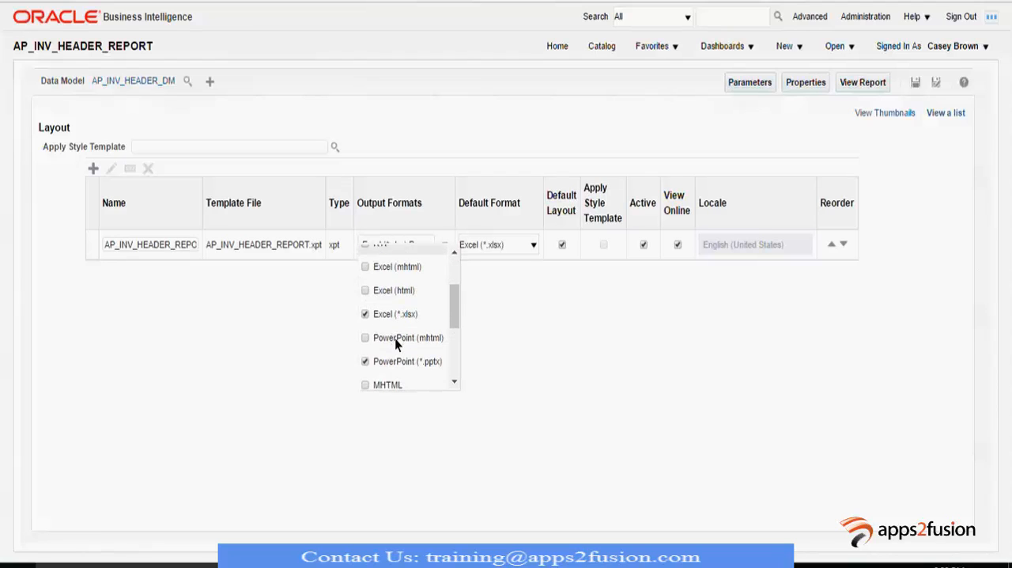
pyautogui.click(395, 337)
pyautogui.click(364, 314)
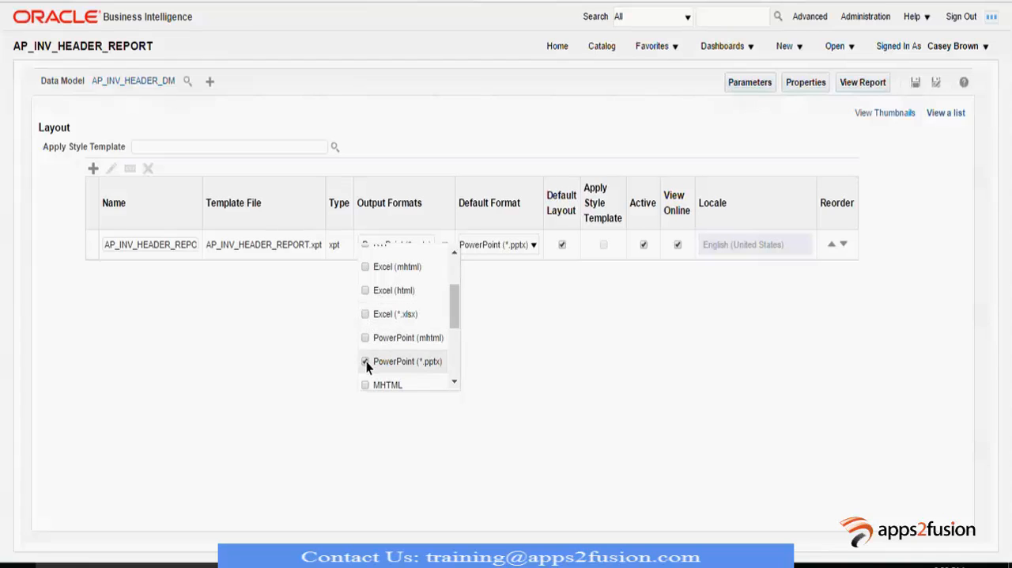
pyautogui.click(365, 362)
pyautogui.scroll(-2, 391, 345)
pyautogui.scroll(-2, 390, 349)
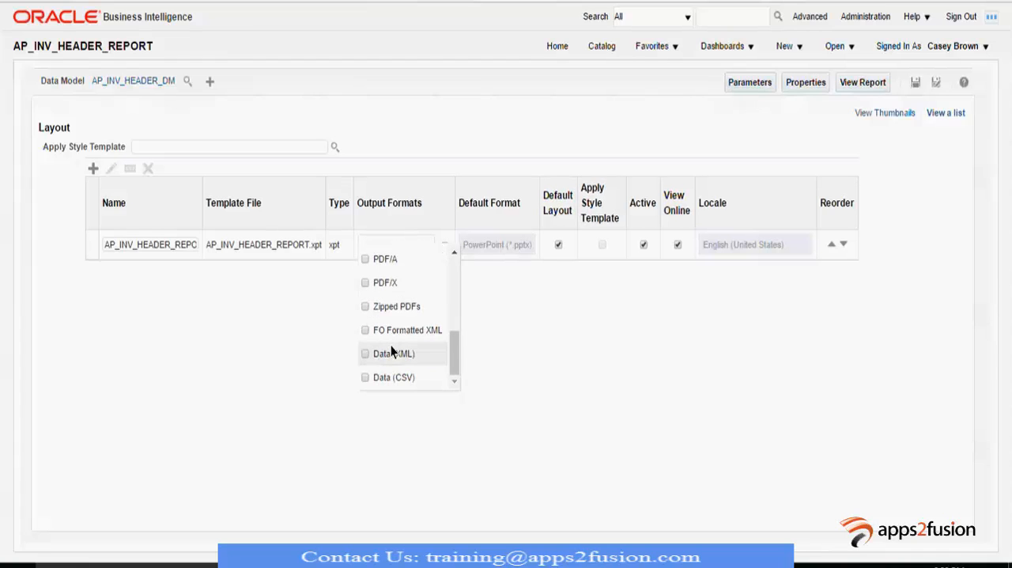
pyautogui.click(365, 354)
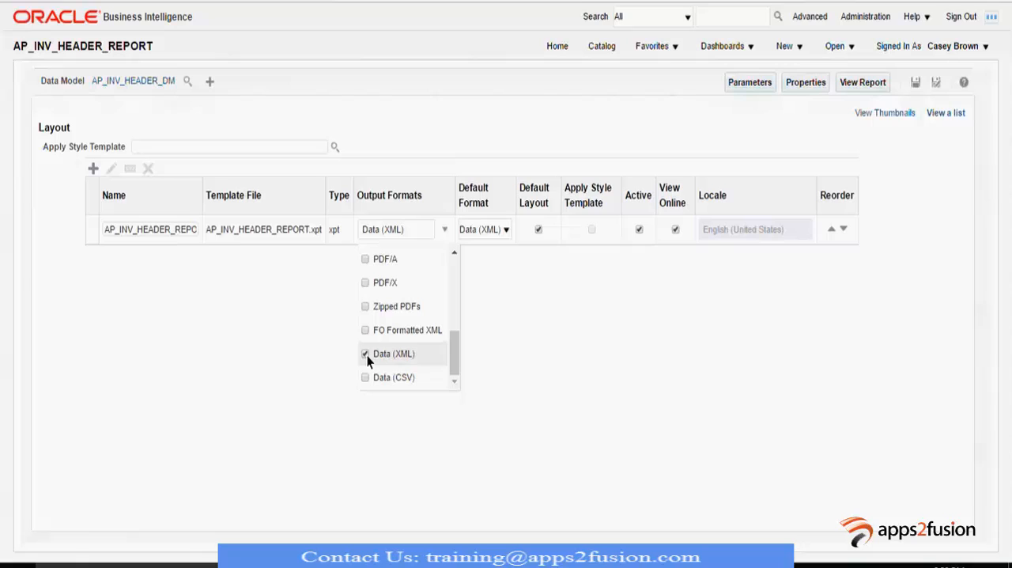
pyautogui.click(552, 305)
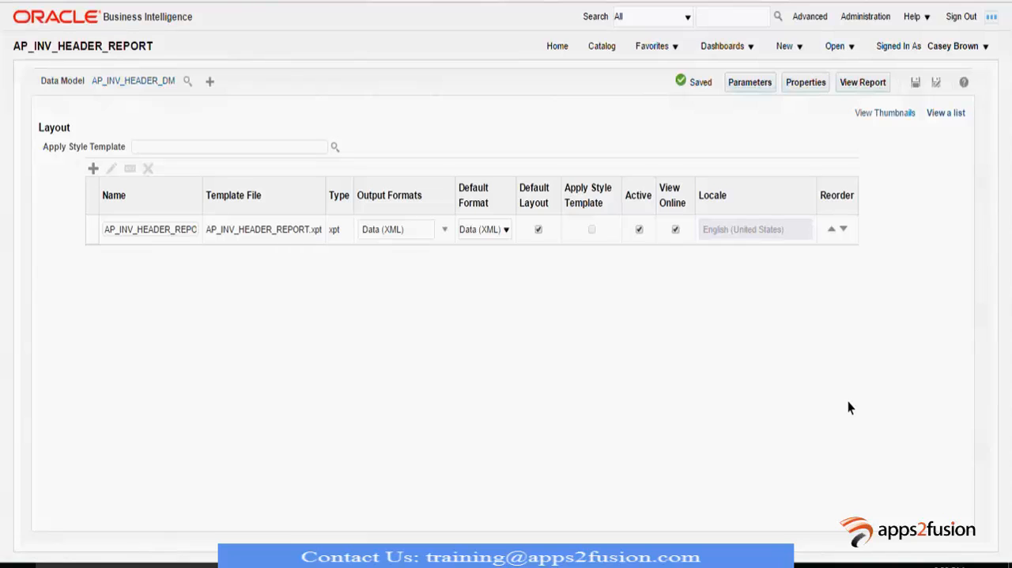
# - View the report and examine its XML data output
pyautogui.click(864, 82)
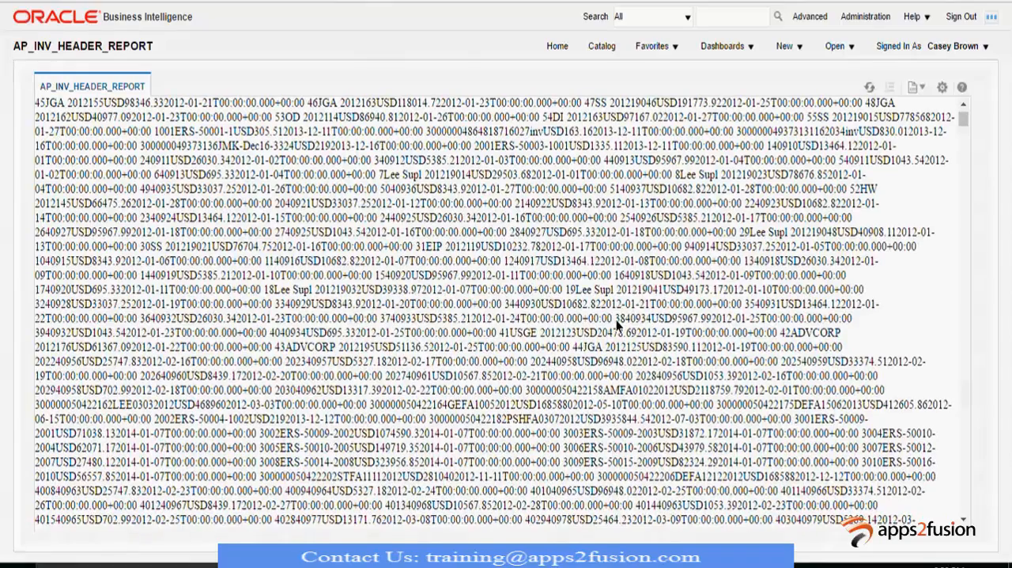
pyautogui.scroll(-2, 616, 320)
pyautogui.scroll(-4, 618, 321)
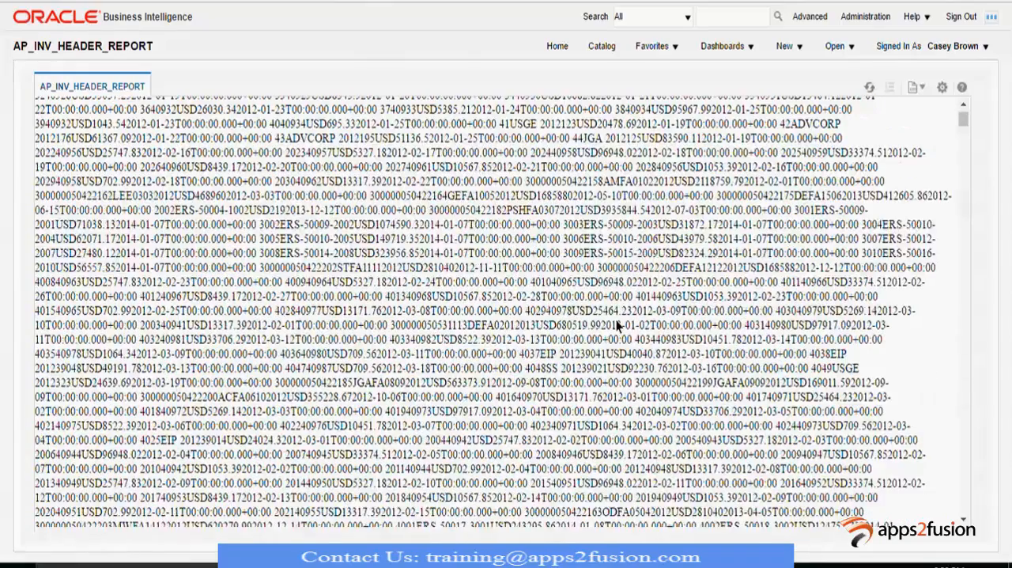
pyautogui.scroll(-2, 618, 321)
pyautogui.scroll(1, 618, 321)
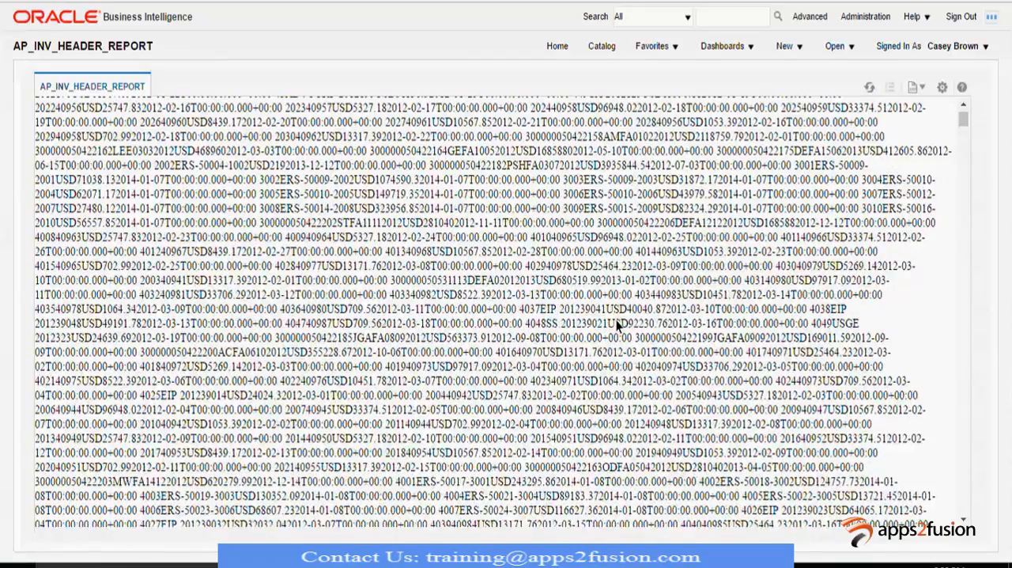
pyautogui.scroll(7, 616, 319)
# - Open the catalog and browse the shared Custom folders to locate the FIN/Payables folder
pyautogui.click(558, 46)
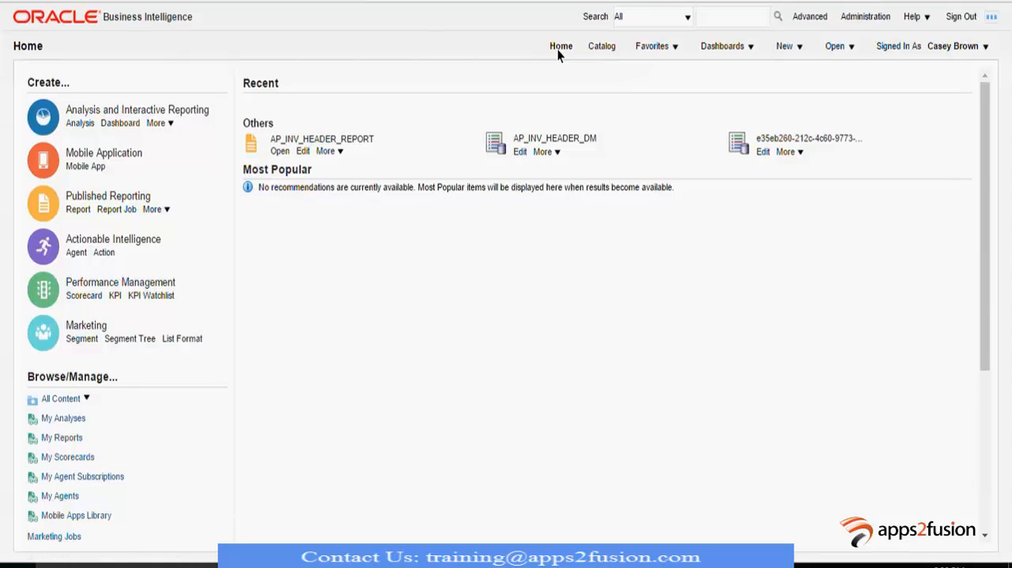
pyautogui.click(601, 47)
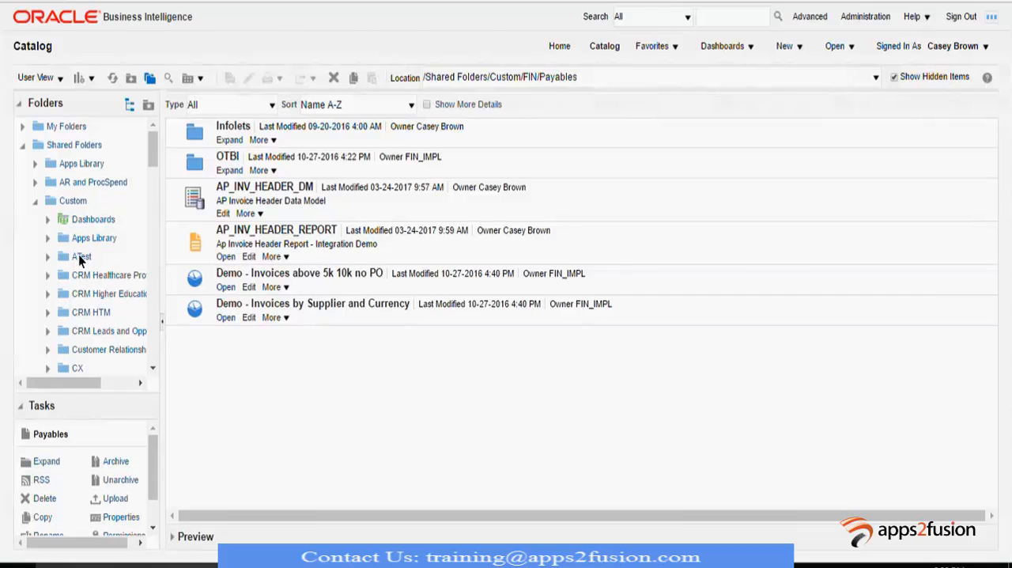
pyautogui.scroll(-2, 84, 269)
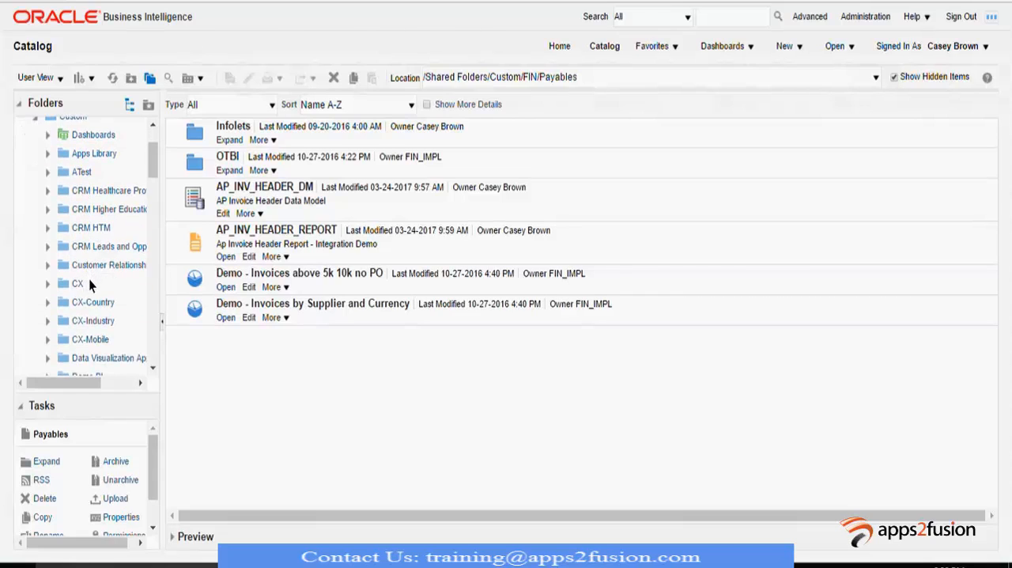
pyautogui.scroll(-2, 89, 284)
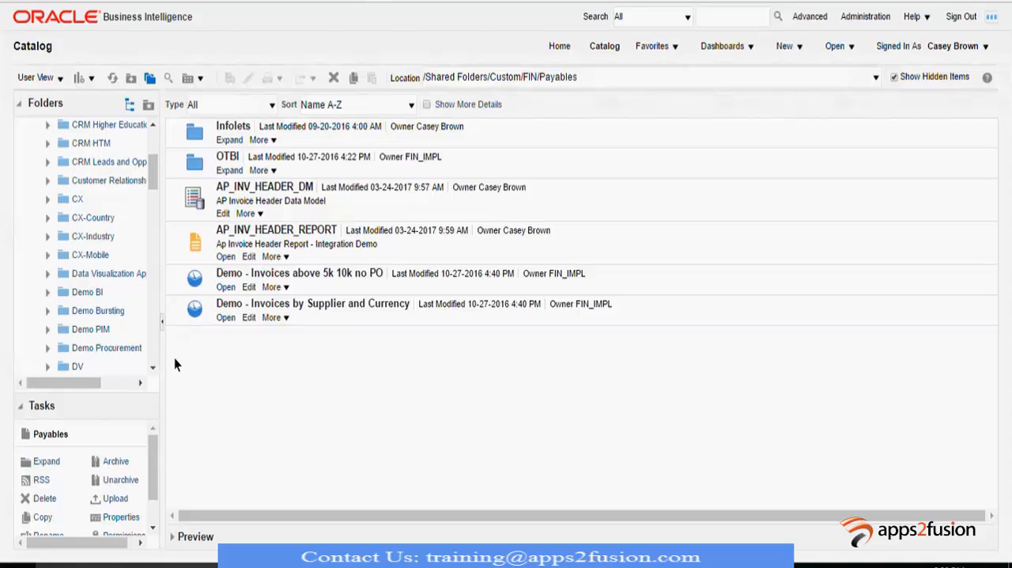
pyautogui.scroll(2, 112, 309)
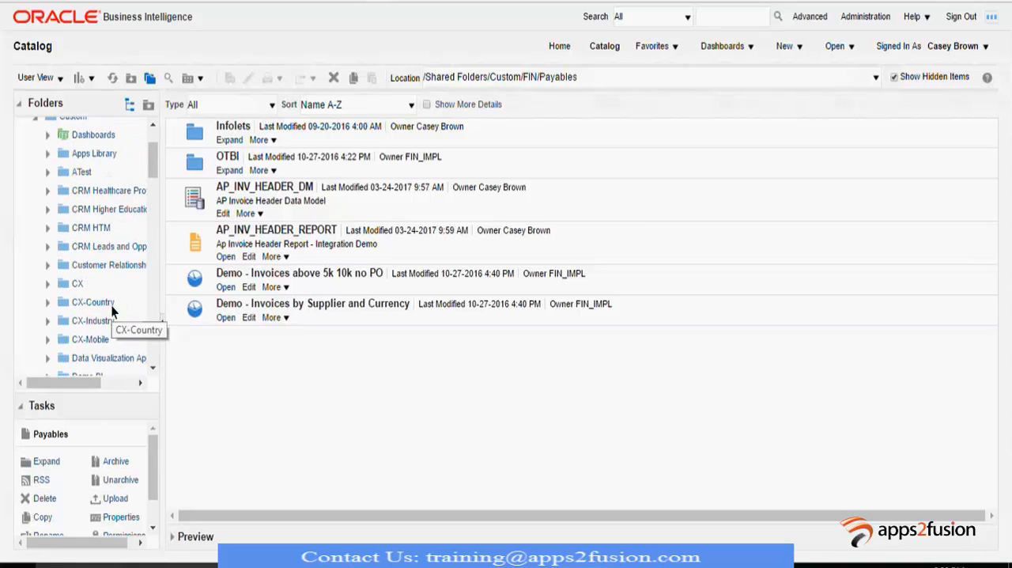
pyautogui.scroll(-8, 111, 306)
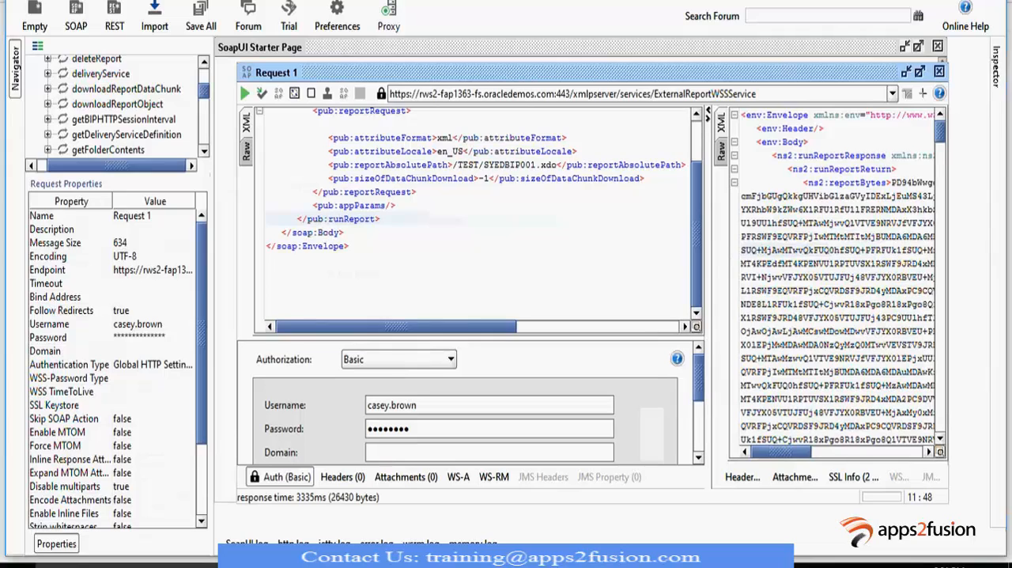
# - Switch to SoapUI and save the BIP Demo1 project as BIP-Demo1-soapui-project.xml in Documents
pyautogui.scroll(3, 101, 105)
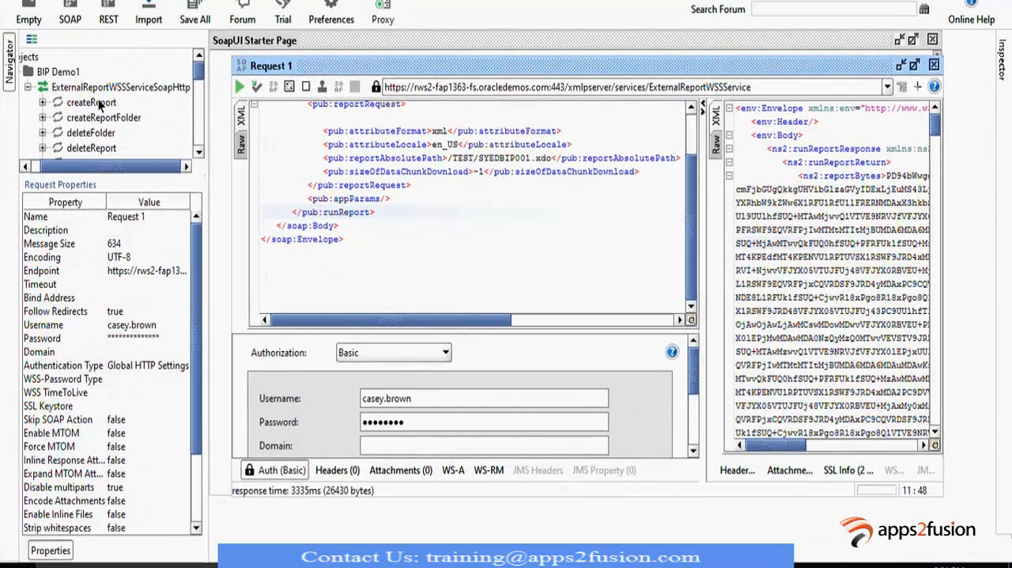
pyautogui.click(59, 73)
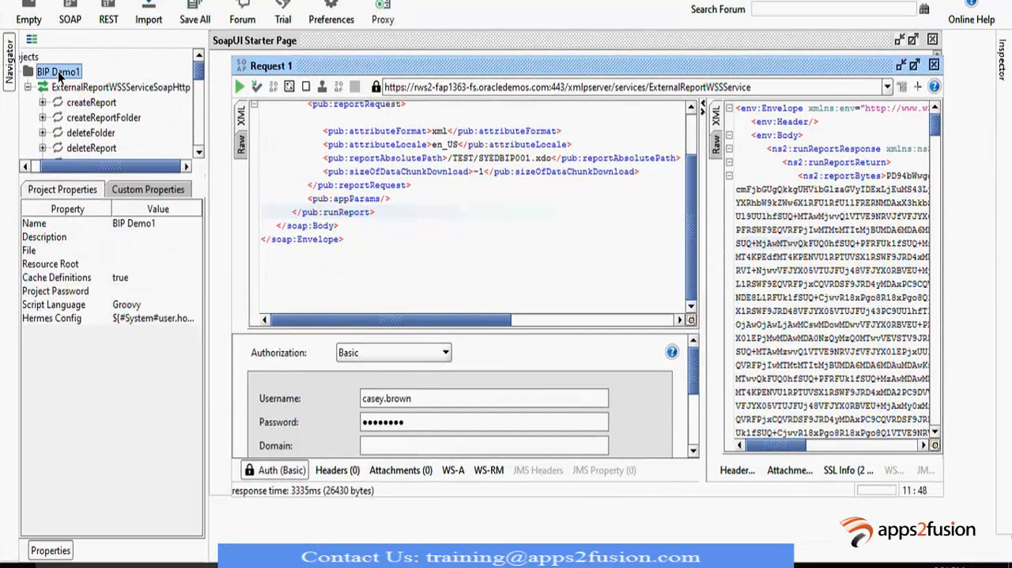
pyautogui.click(197, 16)
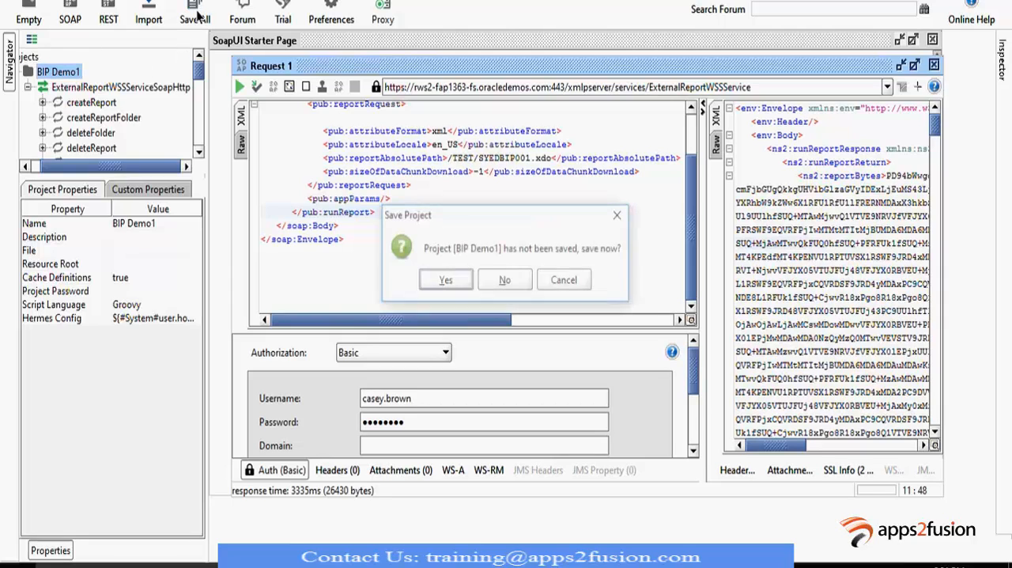
pyautogui.click(445, 281)
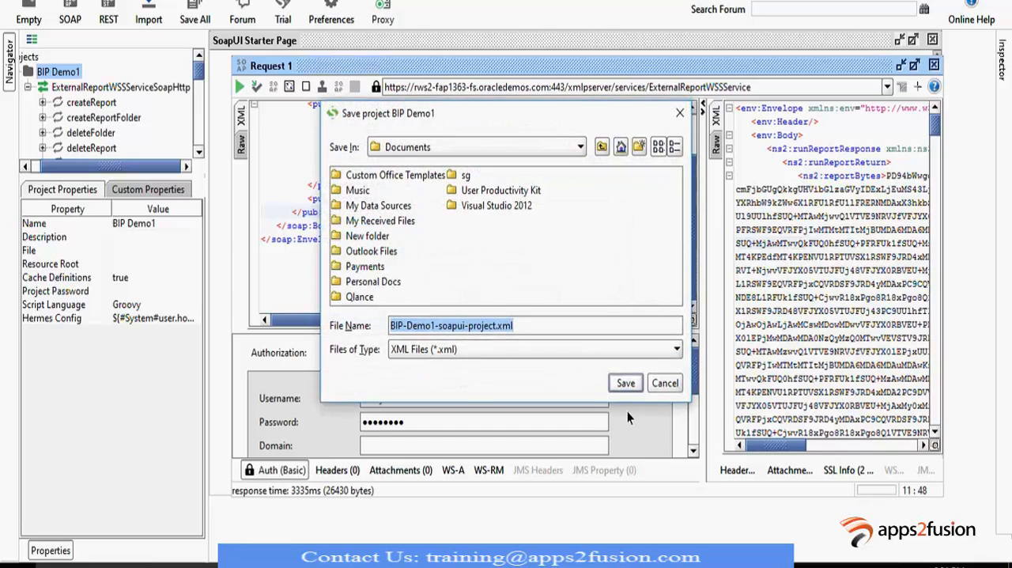
pyautogui.click(625, 385)
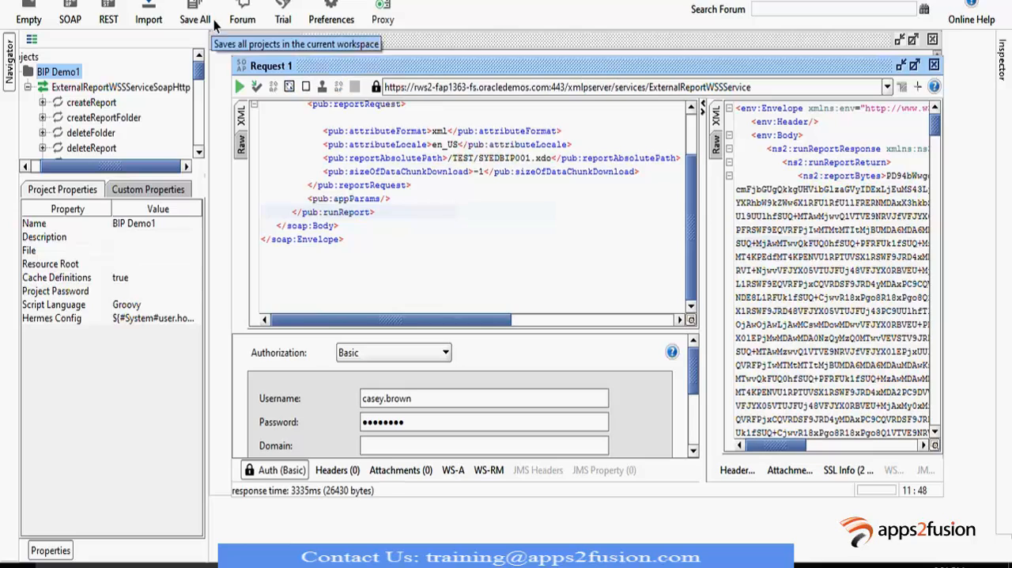
# - Start a new SOAP project and name it "BIP Demo"
pyautogui.click(71, 19)
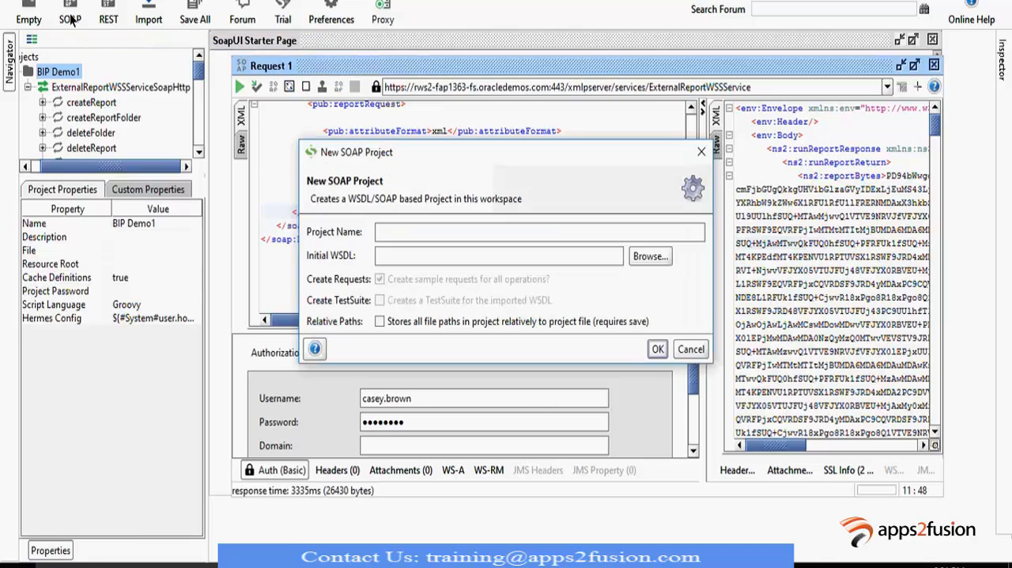
pyautogui.click(450, 235)
pyautogui.write('BIP ')
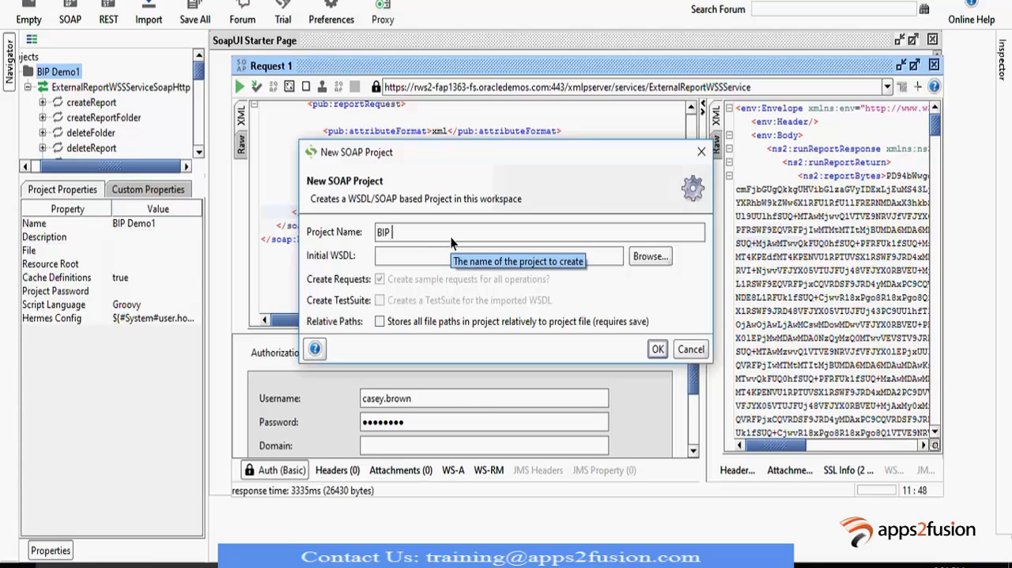
pyautogui.write('Demo')
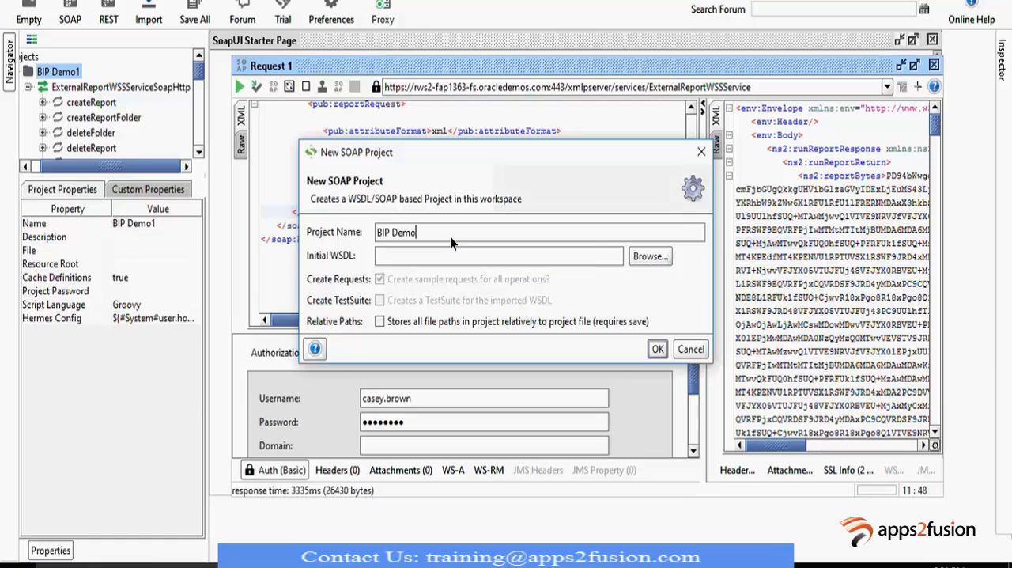
pyautogui.click(454, 251)
# - Switch back to Oracle Business Intelligence and open AP_INV_HEADER_REPORT from the recent items on the home page
pyautogui.hotkey('alt', 'Tab')
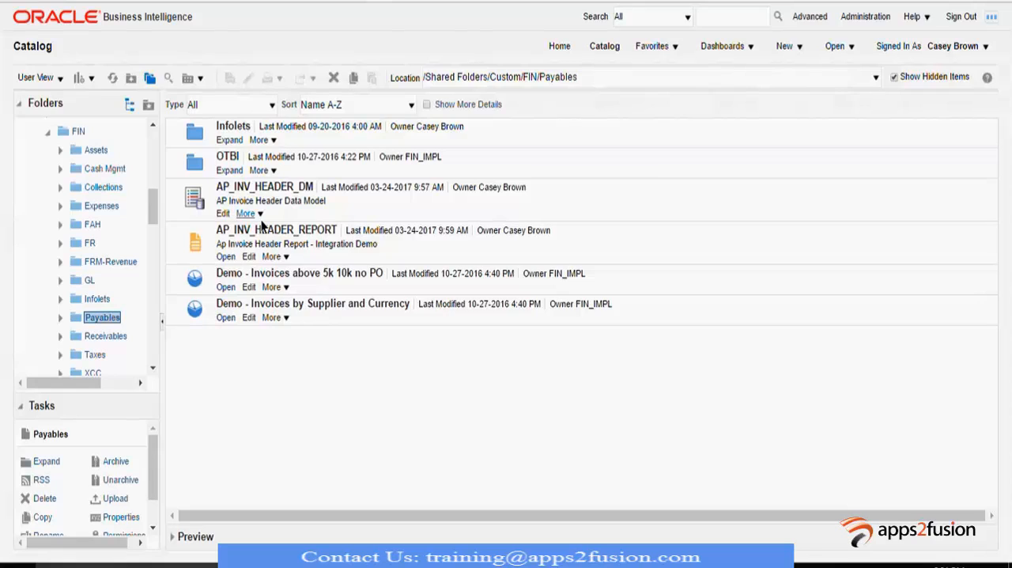
pyautogui.click(193, 200)
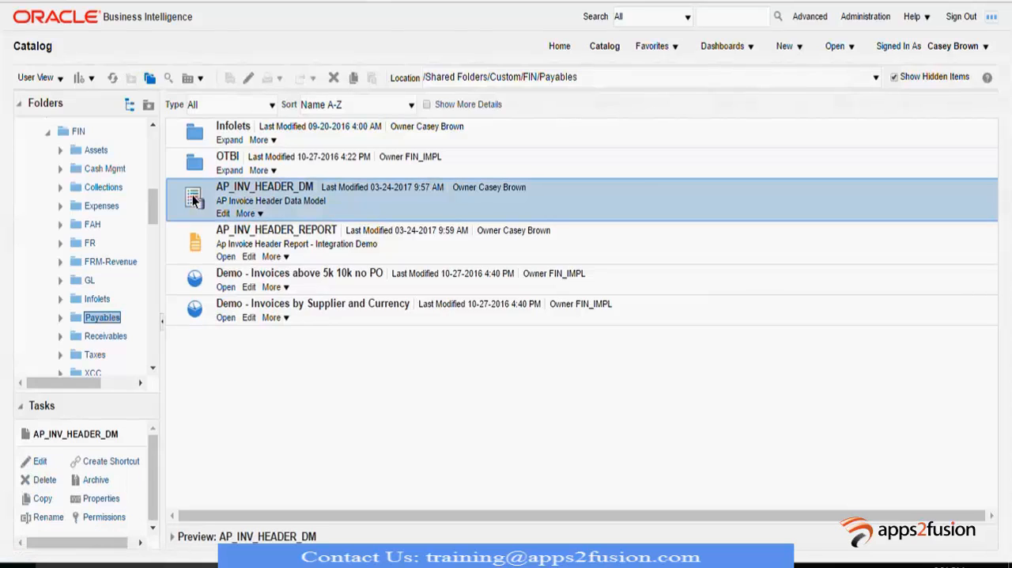
pyautogui.click(559, 46)
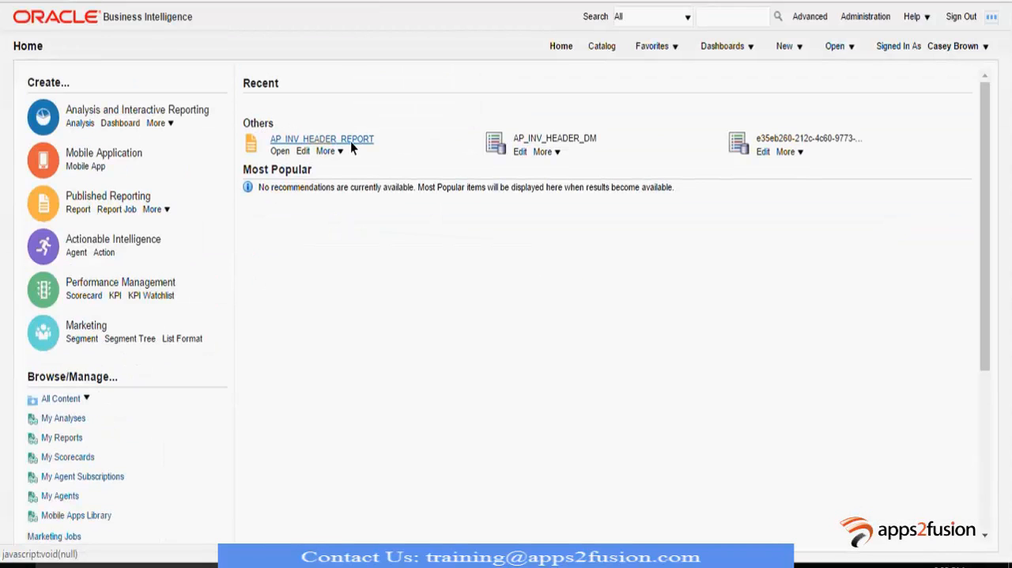
pyautogui.click(350, 141)
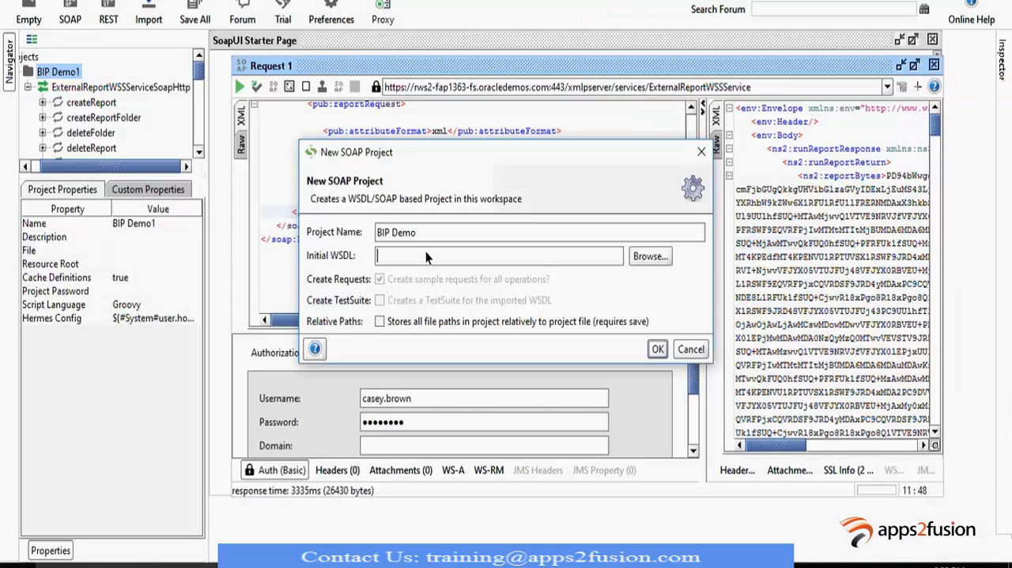
pyautogui.write('https://rws2-fap1363-fs.oracledemos.com')
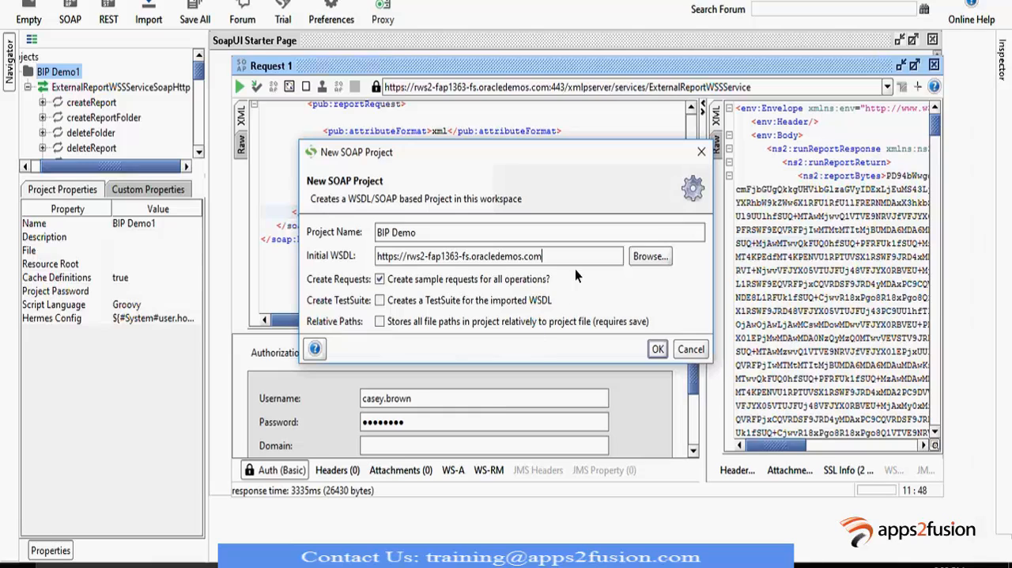
pyautogui.hotkey('ctrl', 'v')
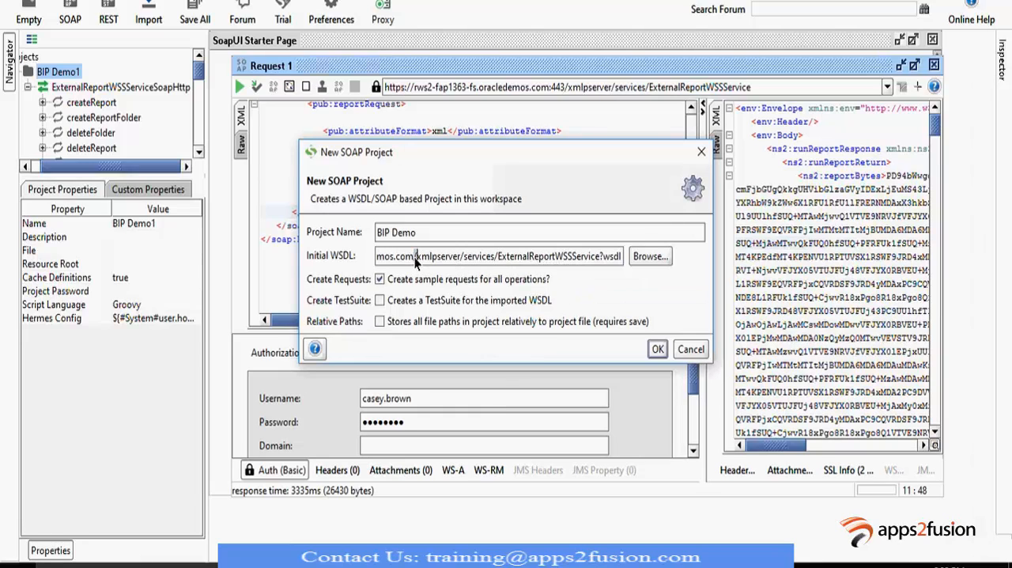
pyautogui.moveTo(414, 257); pyautogui.dragTo(435, 263)
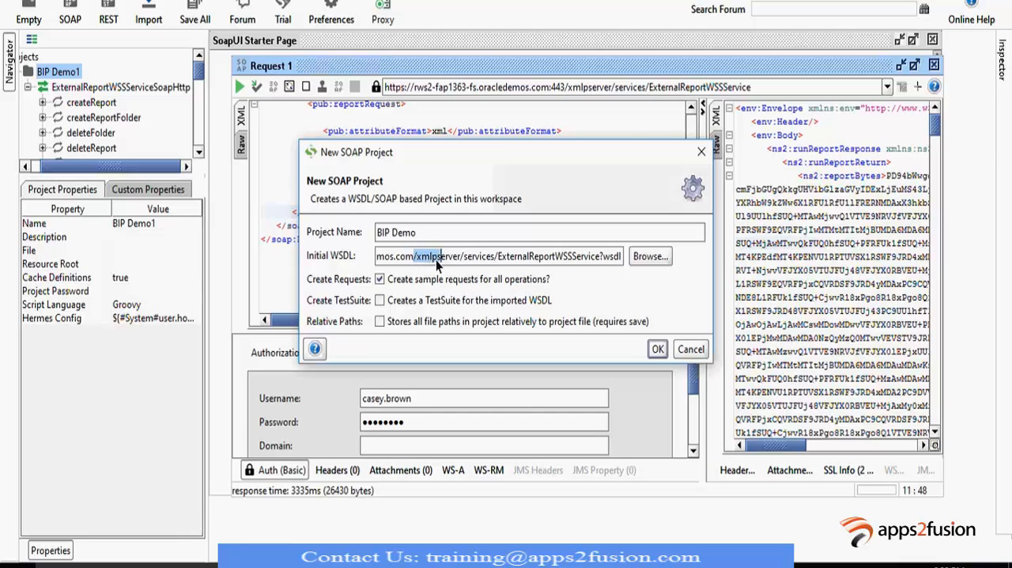
pyautogui.click(498, 257)
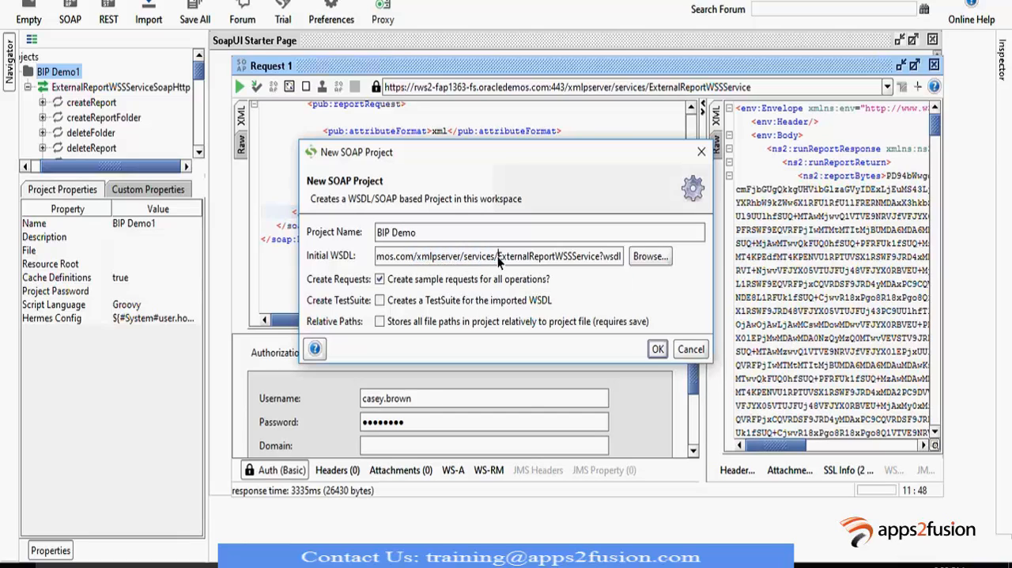
pyautogui.click(615, 255)
pyautogui.moveTo(623, 258); pyautogui.dragTo(538, 261)
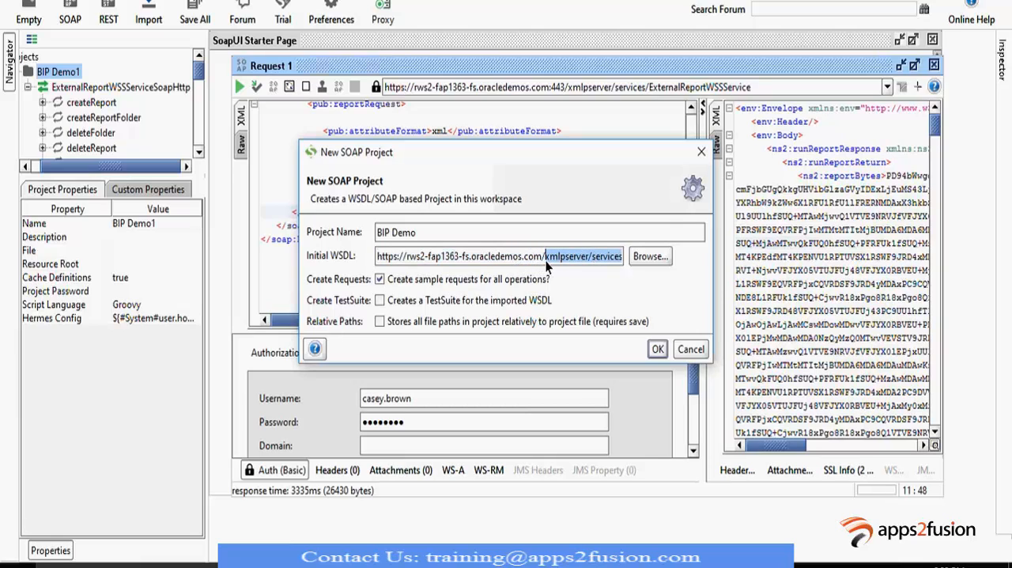
pyautogui.click(546, 260)
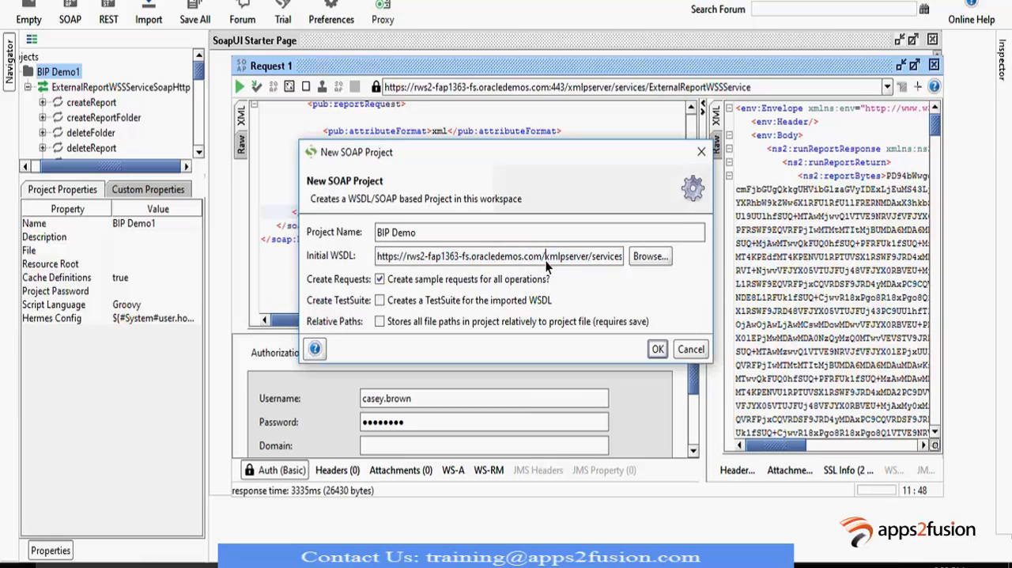
# - Create the BIP Demo project with sample requests for all operations and go through the imported service's operation list
pyautogui.click(659, 352)
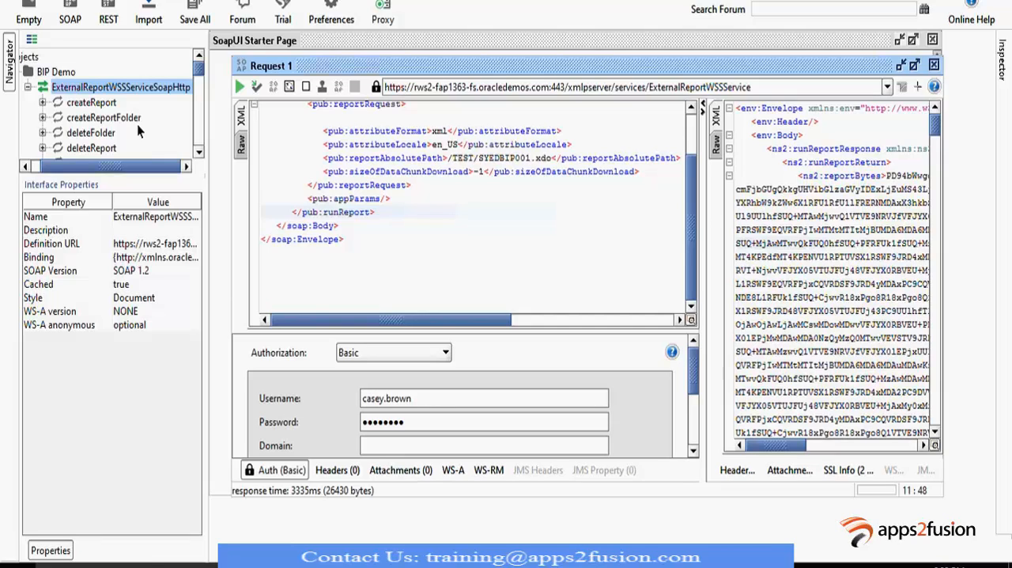
pyautogui.scroll(-1, 138, 131)
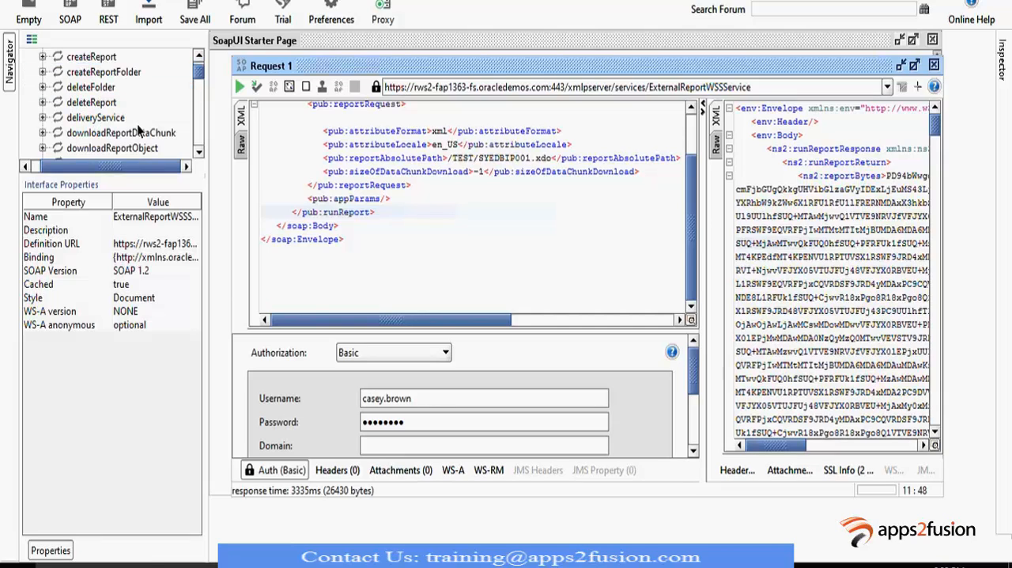
pyautogui.scroll(-1, 138, 132)
pyautogui.scroll(2, 136, 124)
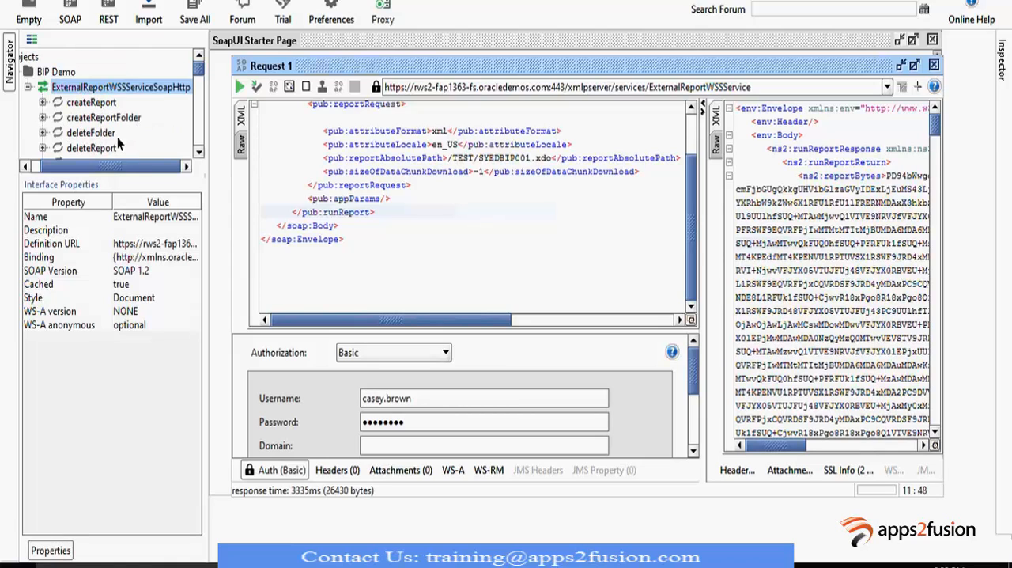
pyautogui.scroll(-1, 134, 133)
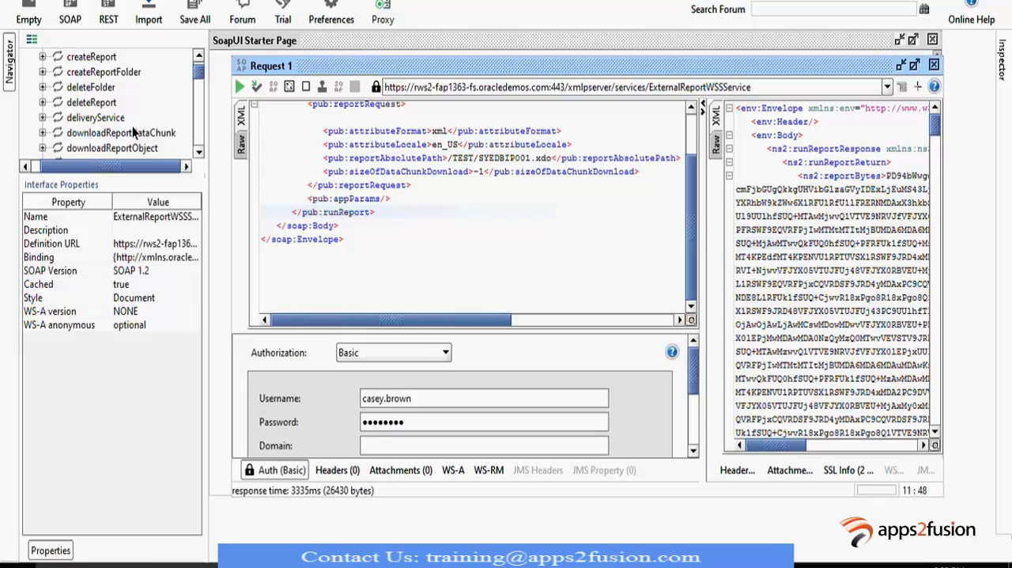
pyautogui.scroll(-2, 133, 131)
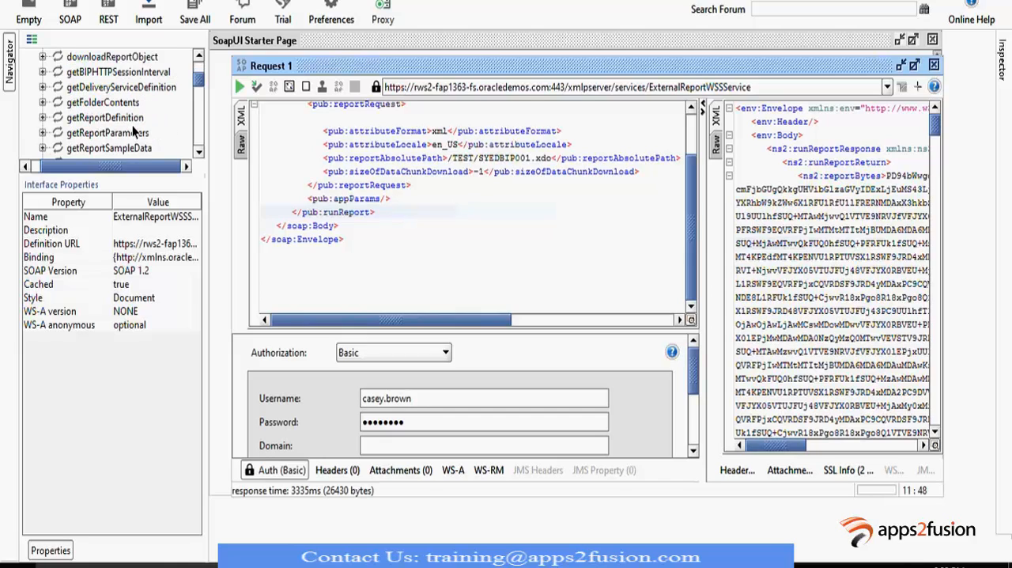
pyautogui.scroll(-2, 134, 131)
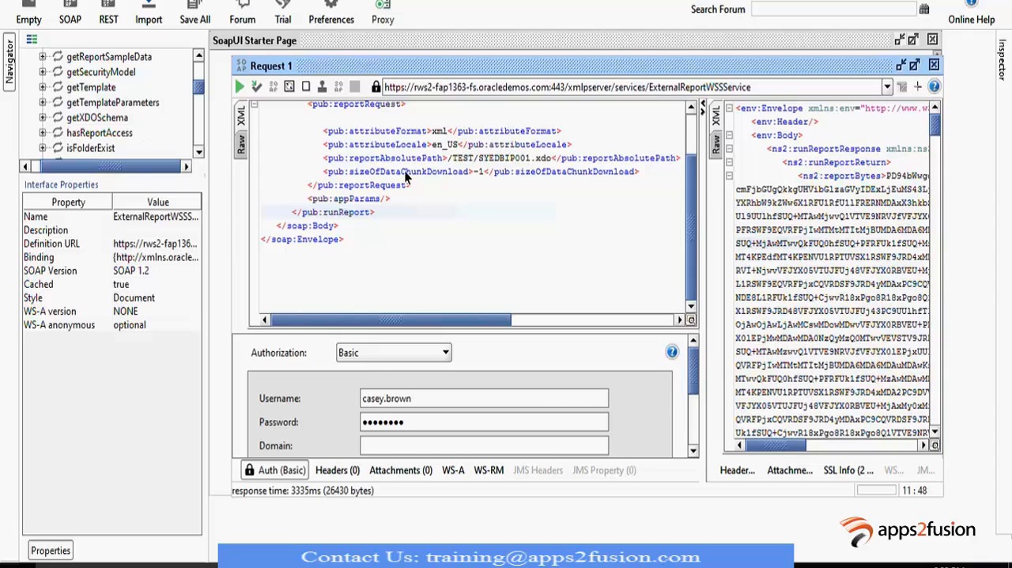
# - Find the runReport operation in the BIP Demo project, expand it and open its Request 1
pyautogui.scroll(2, 404, 182)
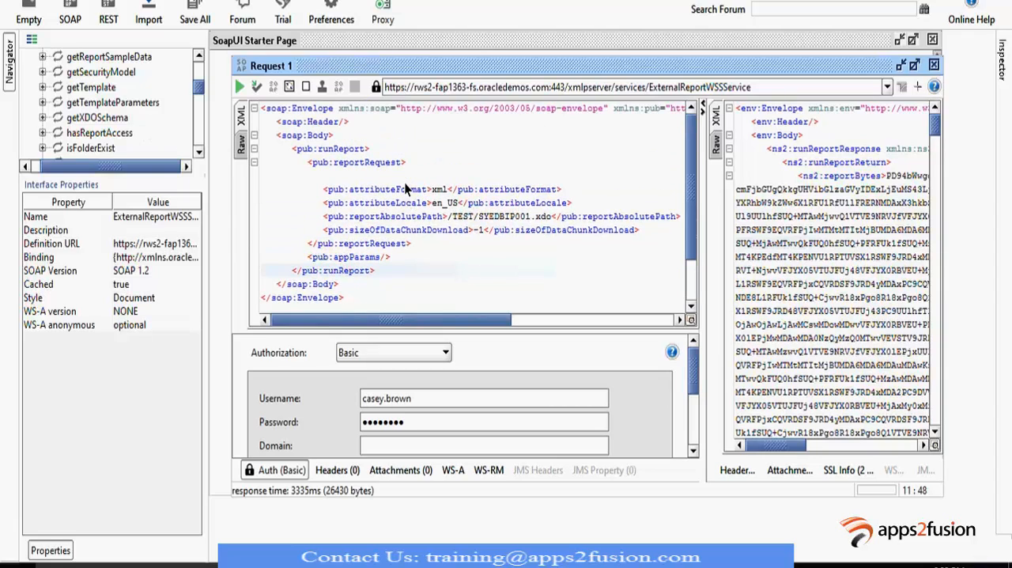
pyautogui.scroll(-2, 110, 111)
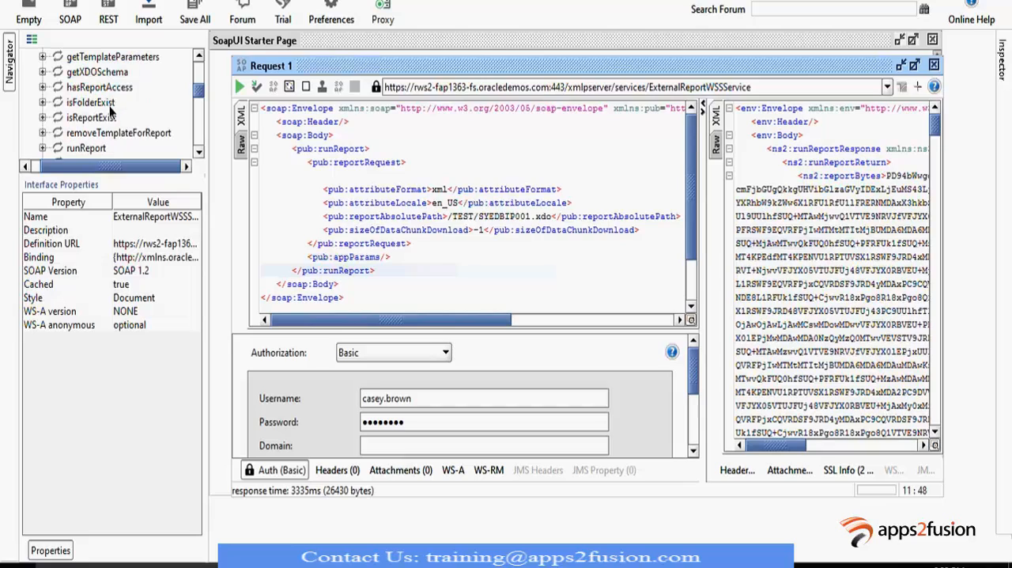
pyautogui.scroll(-1, 111, 111)
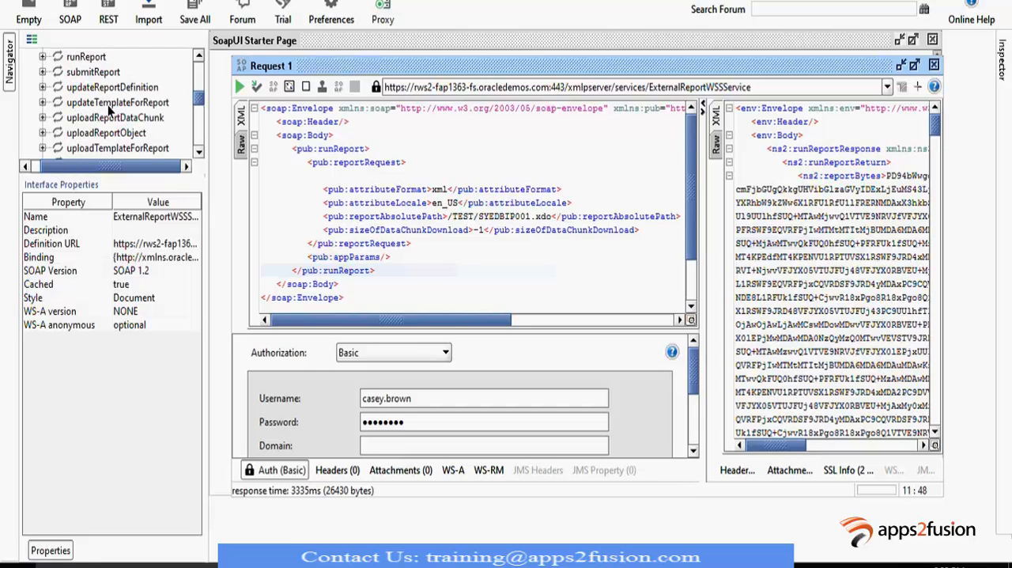
pyautogui.click(86, 57)
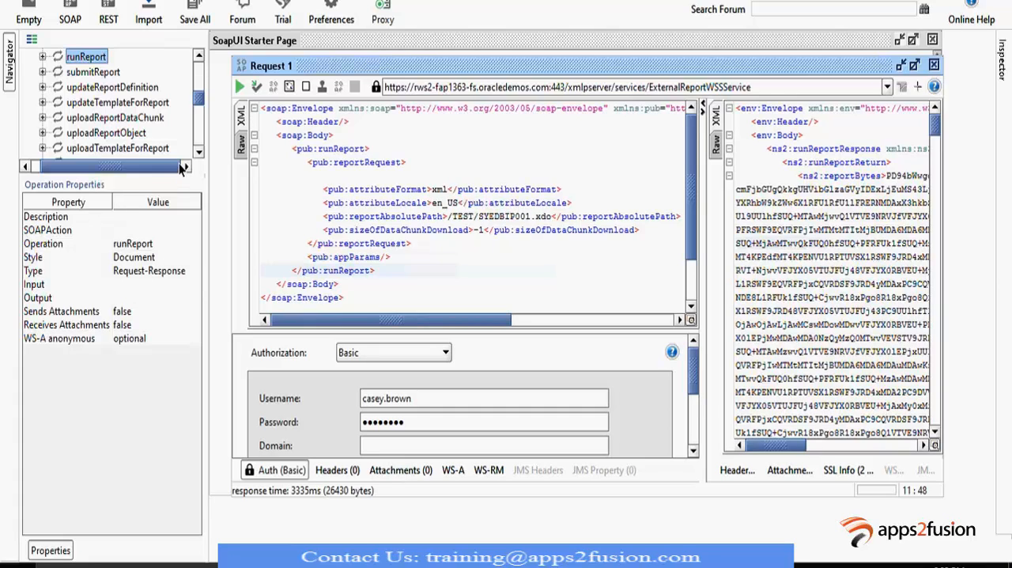
pyautogui.click(42, 58)
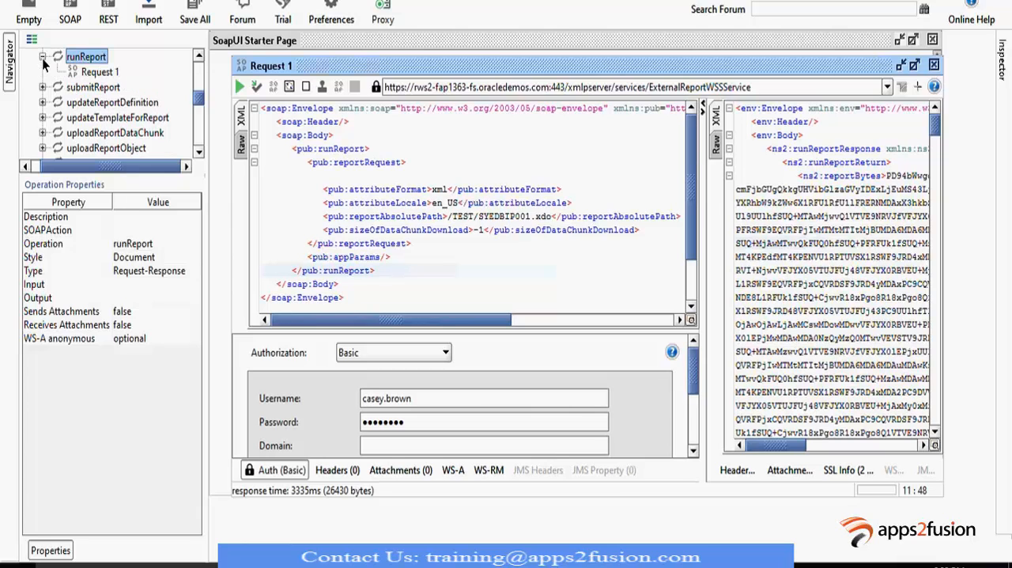
pyautogui.doubleClick(105, 76)
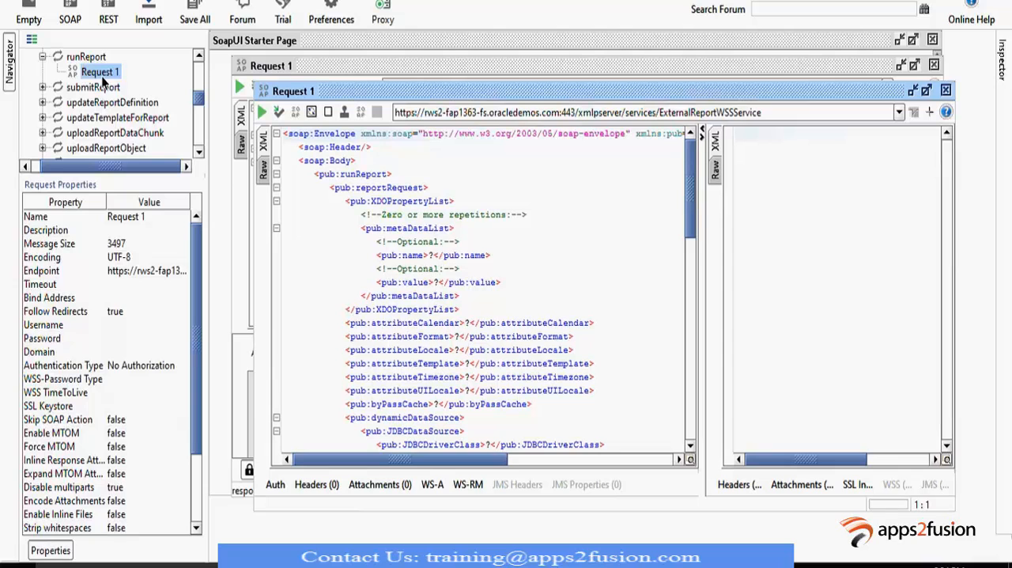
pyautogui.moveTo(446, 94); pyautogui.dragTo(439, 89)
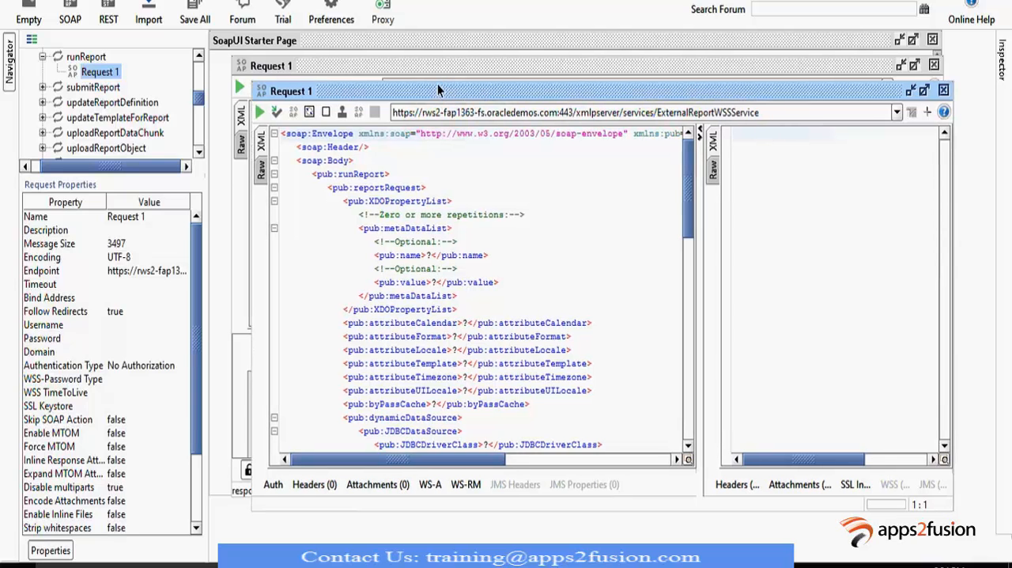
# - Examine the elements of the generated runReport request, from the XDO property list to the report path and appParams
pyautogui.scroll(-4, 464, 216)
pyautogui.scroll(-10, 463, 216)
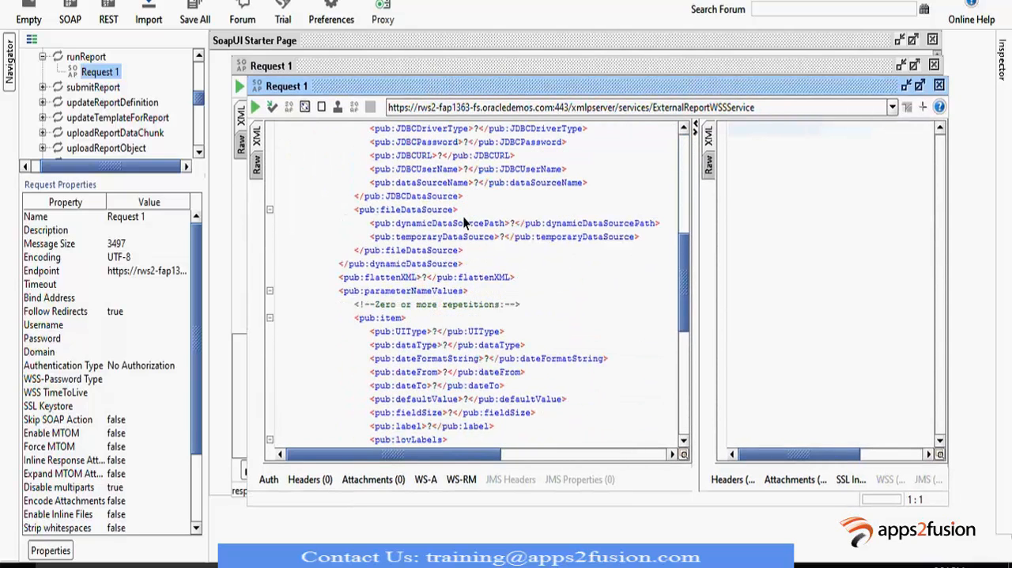
pyautogui.scroll(13, 463, 215)
pyautogui.scroll(1, 463, 223)
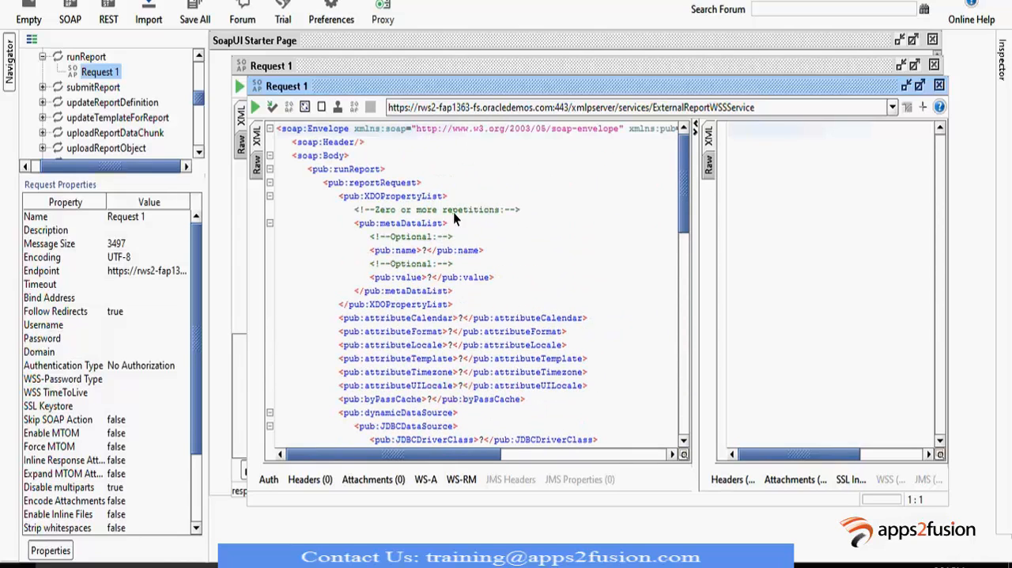
pyautogui.scroll(-12, 454, 213)
pyautogui.scroll(12, 448, 217)
pyautogui.scroll(-10, 433, 250)
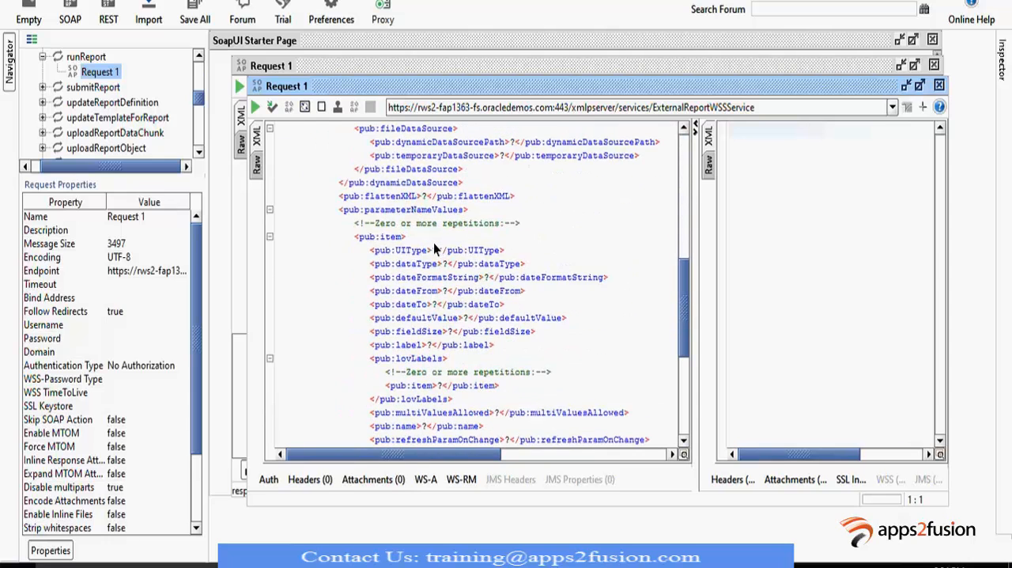
pyautogui.scroll(-6, 433, 245)
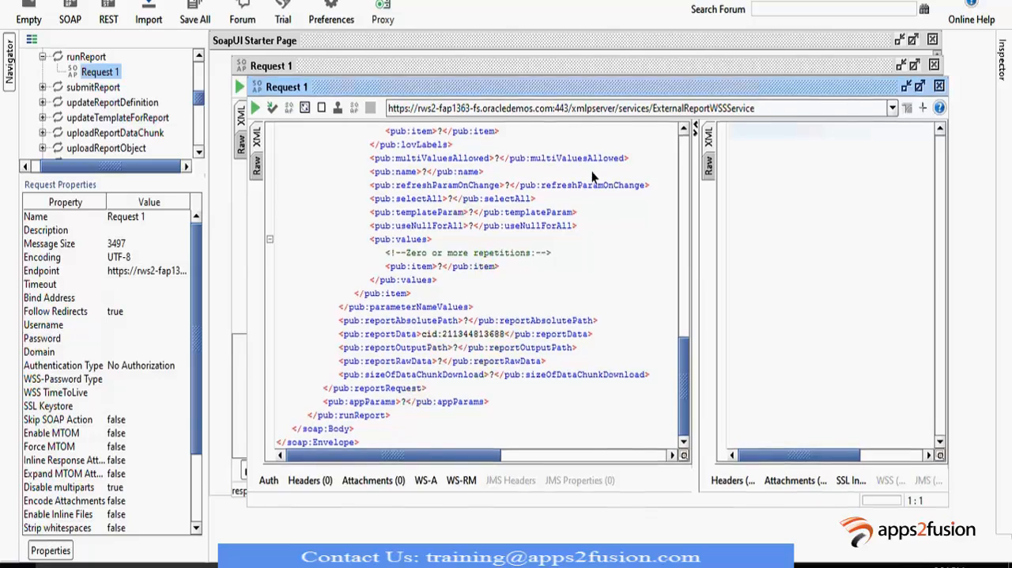
# - Replace the generated runReport request XML with the whole envelope copied from the existing BIP Demo1 Request 1
pyautogui.moveTo(546, 87); pyautogui.dragTo(715, 179)
pyautogui.click(421, 153)
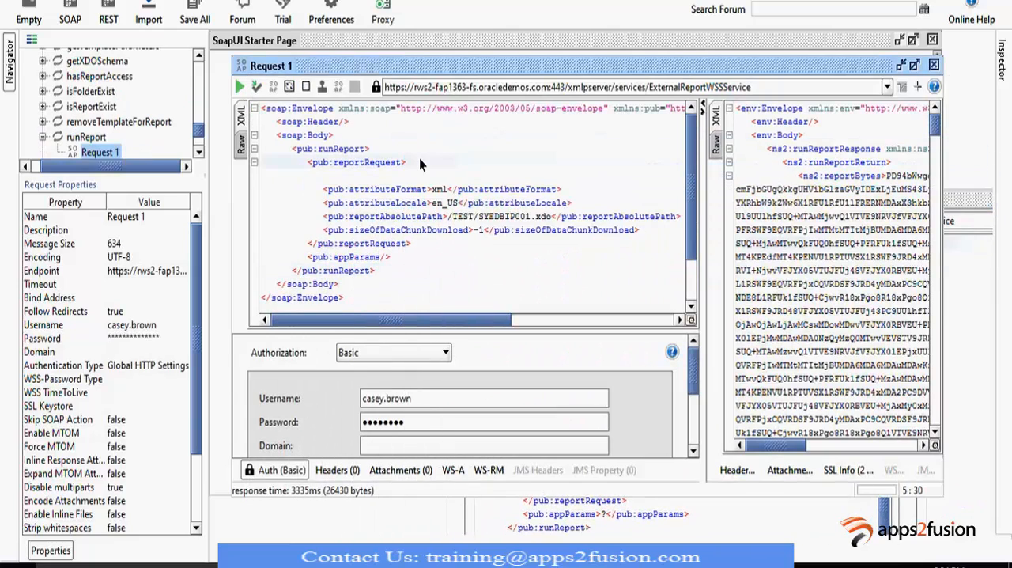
pyautogui.hotkey('ctrl', 'a')
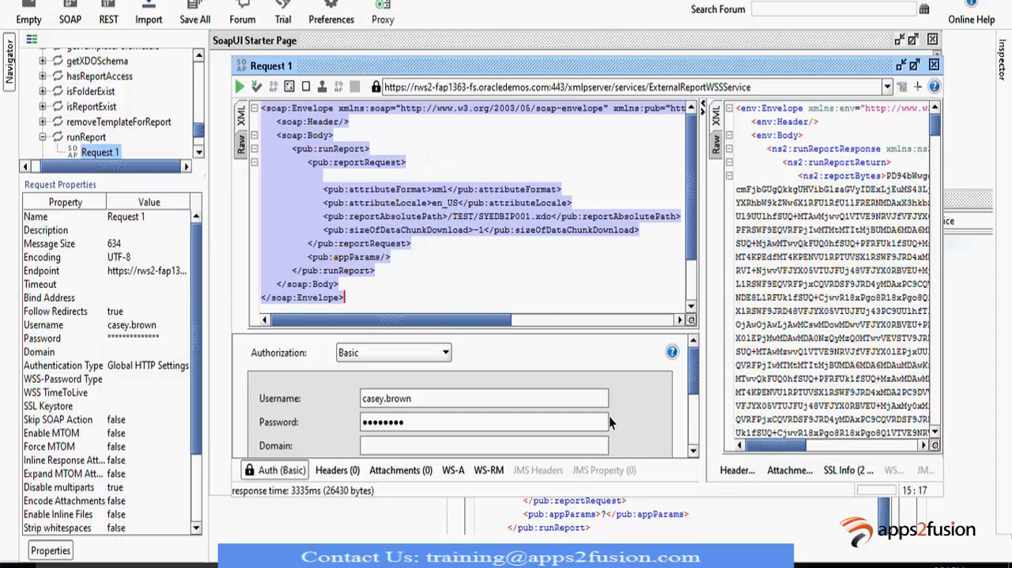
pyautogui.hotkey('alt', 'Tab')
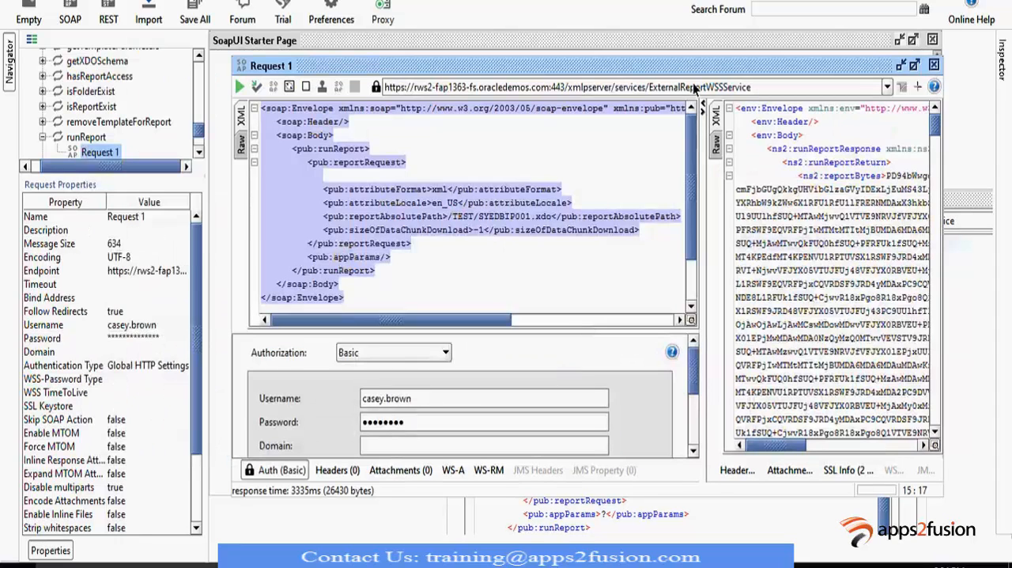
pyautogui.moveTo(686, 70); pyautogui.dragTo(622, 125)
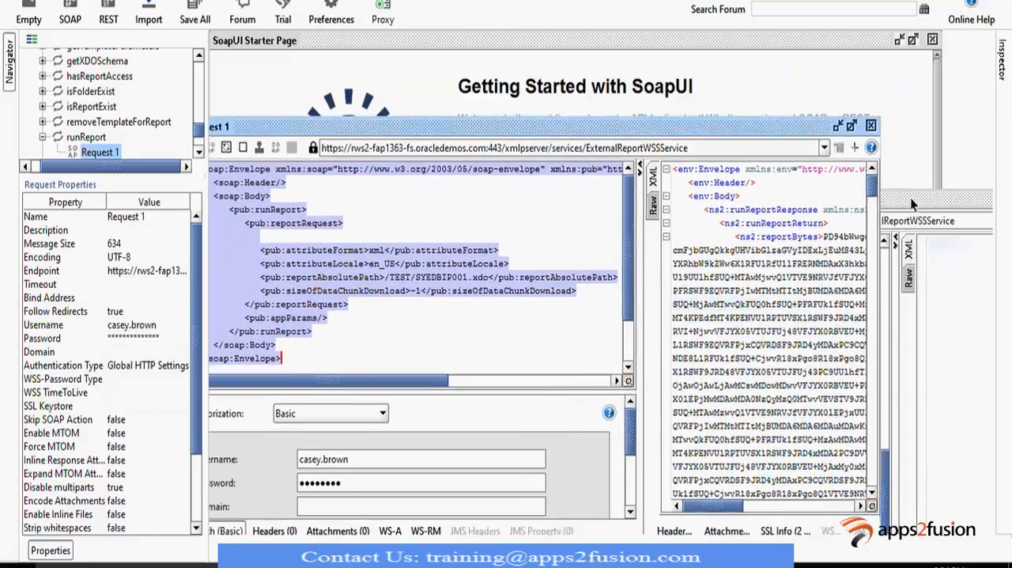
pyautogui.moveTo(910, 199); pyautogui.dragTo(829, 86)
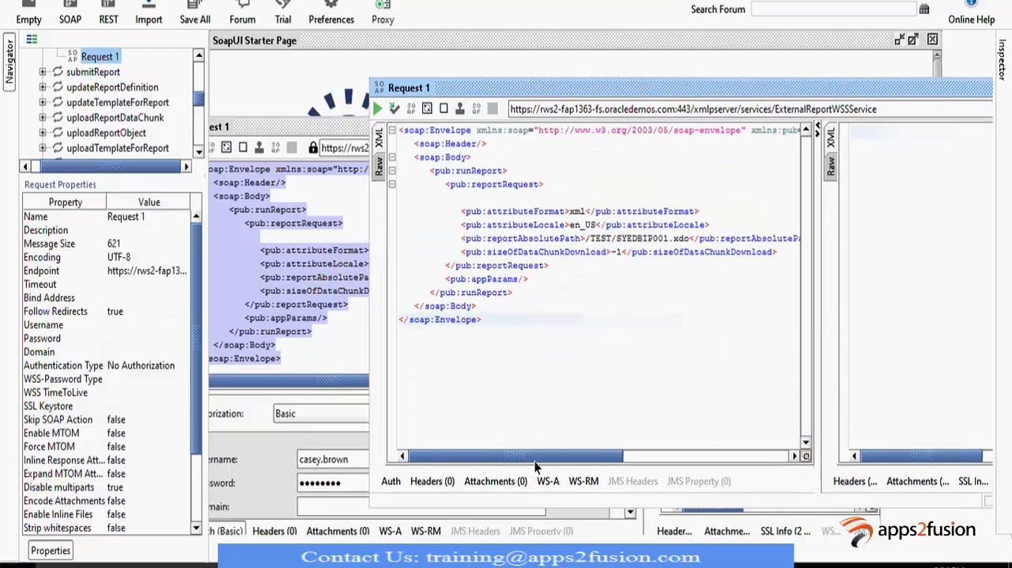
# - Check the request's attributeFormat value against the AP_INV_HEADER_REPORT output in Oracle Business Intelligence, copy that output and return to SoapUI
pyautogui.doubleClick(575, 212)
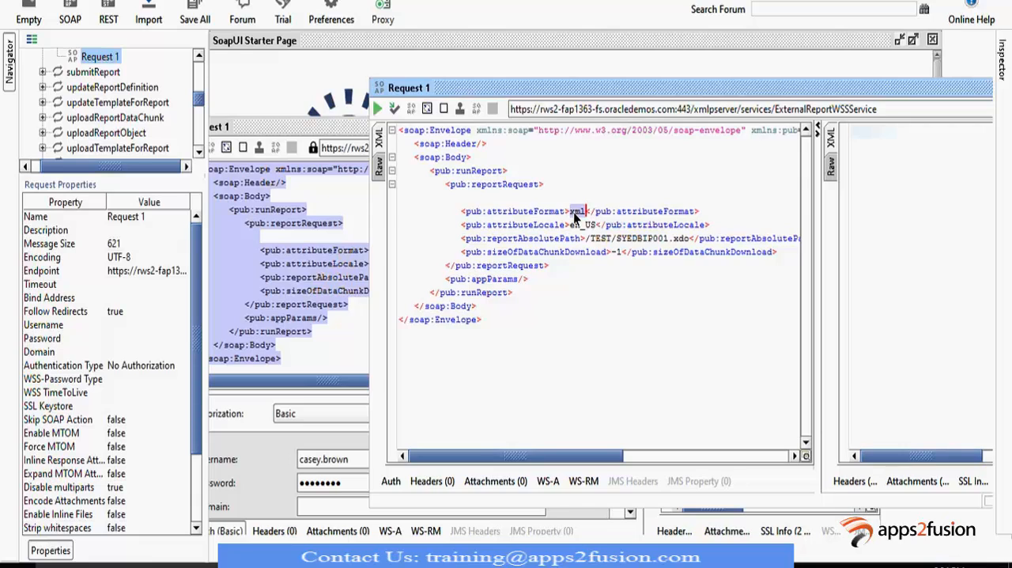
pyautogui.click(573, 212)
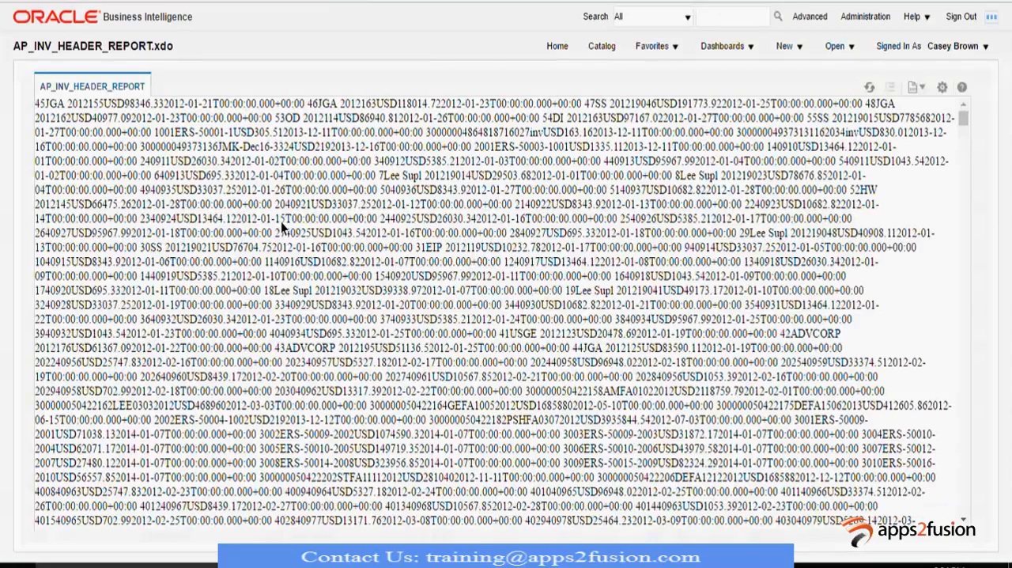
pyautogui.hotkey('ctrl', 'a')
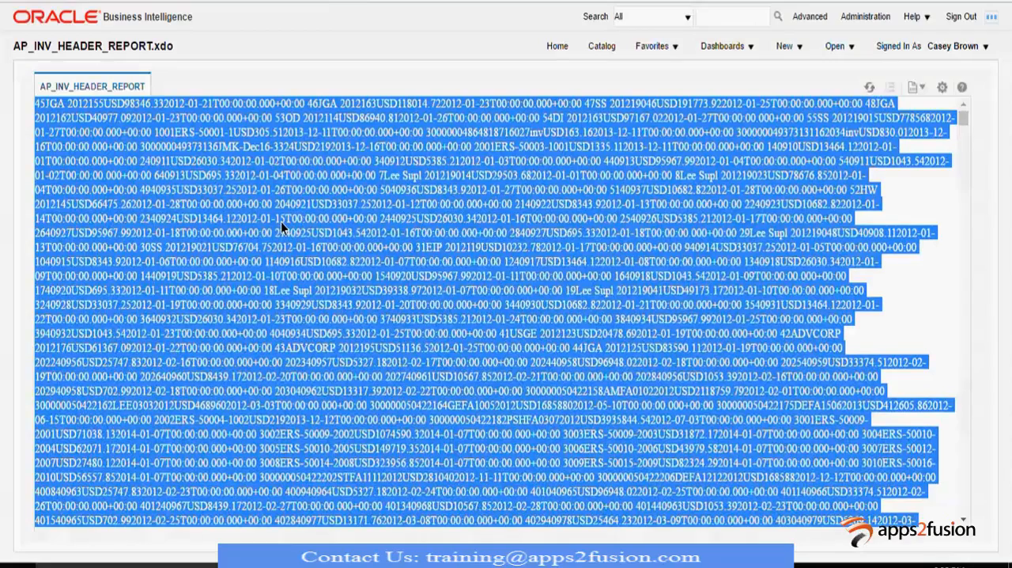
pyautogui.hotkey('ctrl', 'c')
pyautogui.hotkey('alt', 'Tab')
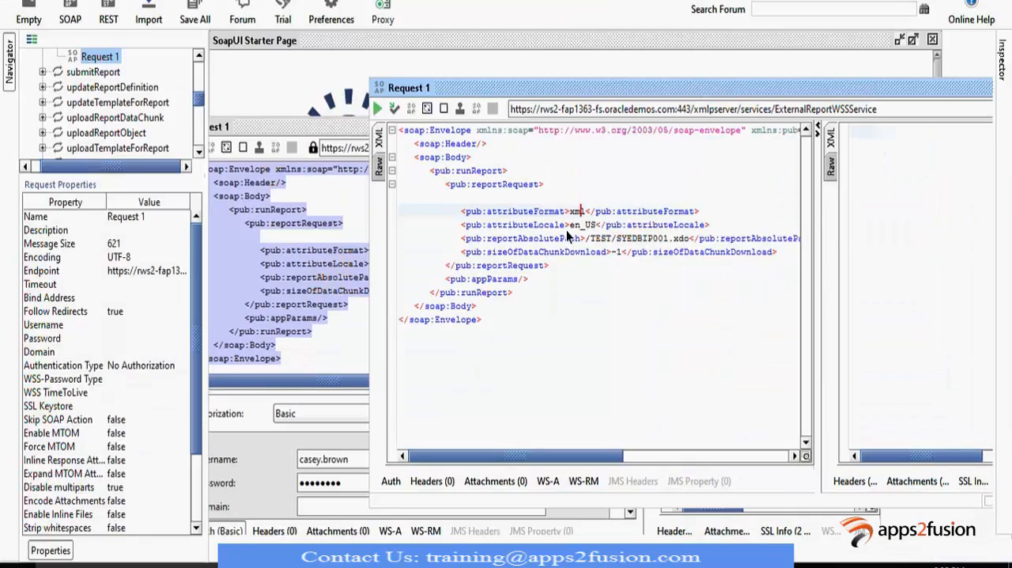
# - Review the attributeLocale value and the reportAbsolutePath value in the new runReport request
pyautogui.click(575, 226)
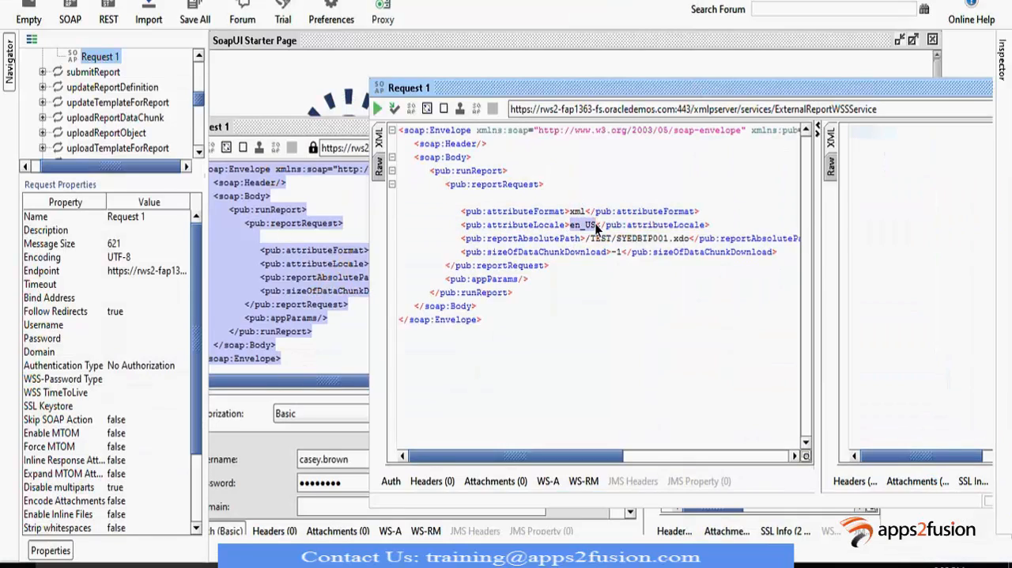
pyautogui.click(594, 224)
pyautogui.doubleClick(594, 224)
pyautogui.moveTo(586, 240); pyautogui.dragTo(687, 238)
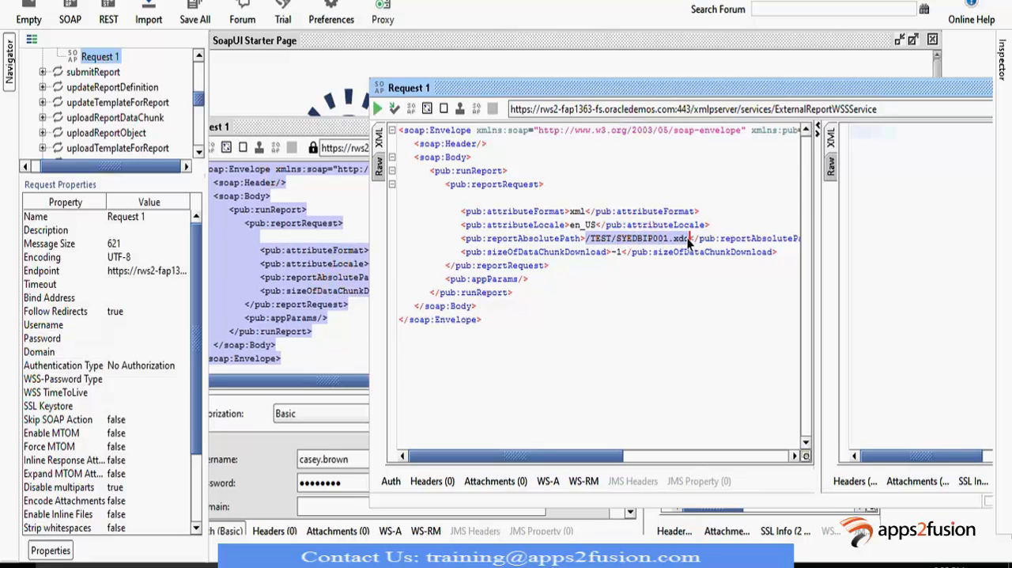
# - Switch to Oracle Business Intelligence and browse the catalog to Shared Folders/Custom/FIN/Payables, where AP_INV_HEADER_REPORT is stored
pyautogui.hotkey('alt', 'Tab')
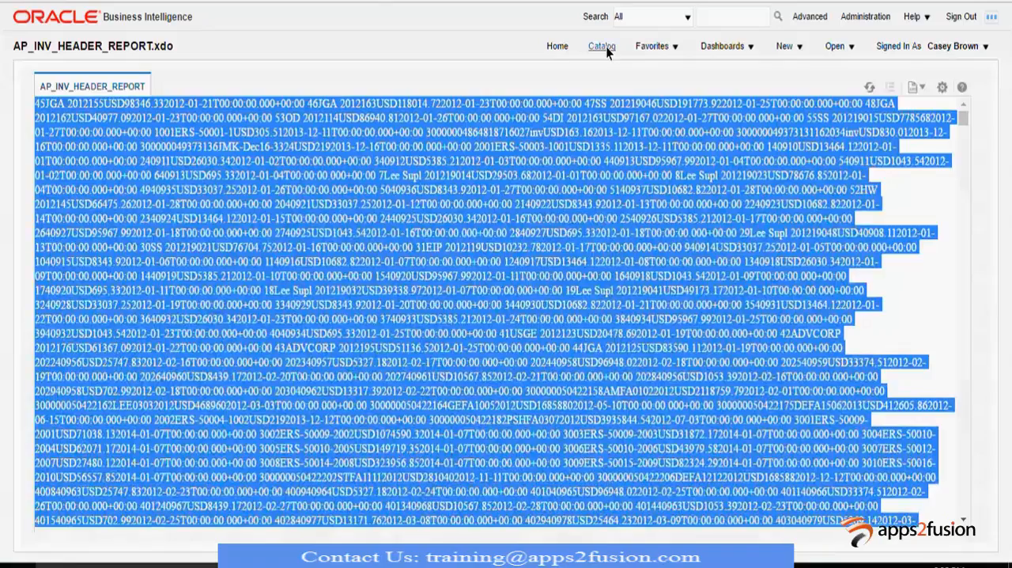
pyautogui.click(606, 45)
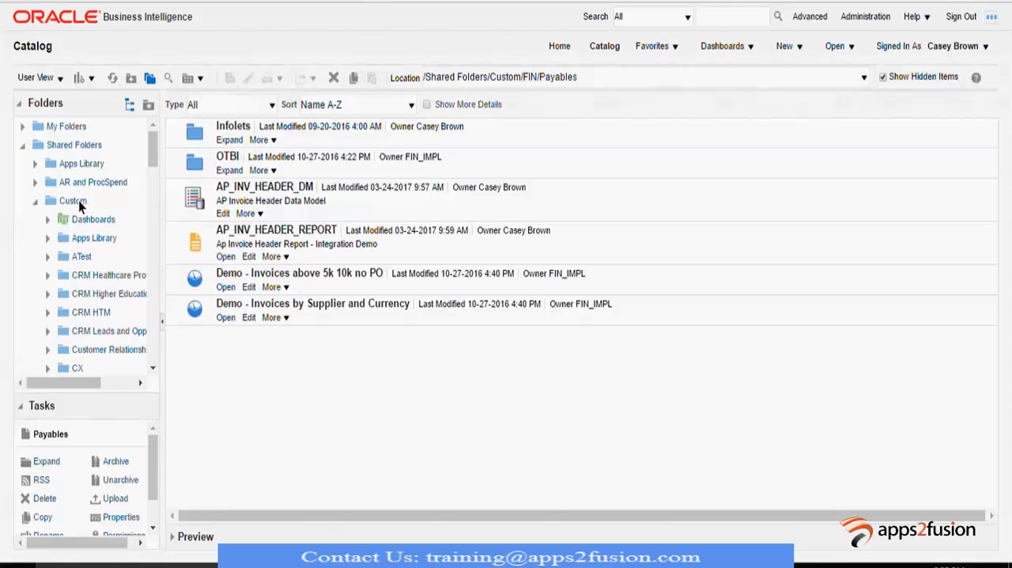
pyautogui.scroll(-5, 74, 303)
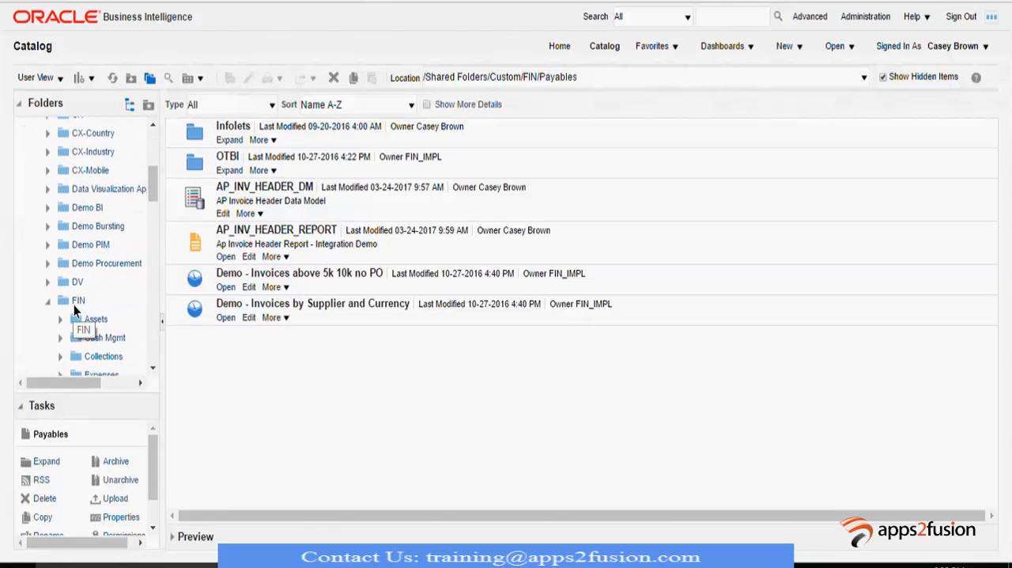
pyautogui.click(73, 304)
pyautogui.scroll(-5, 74, 304)
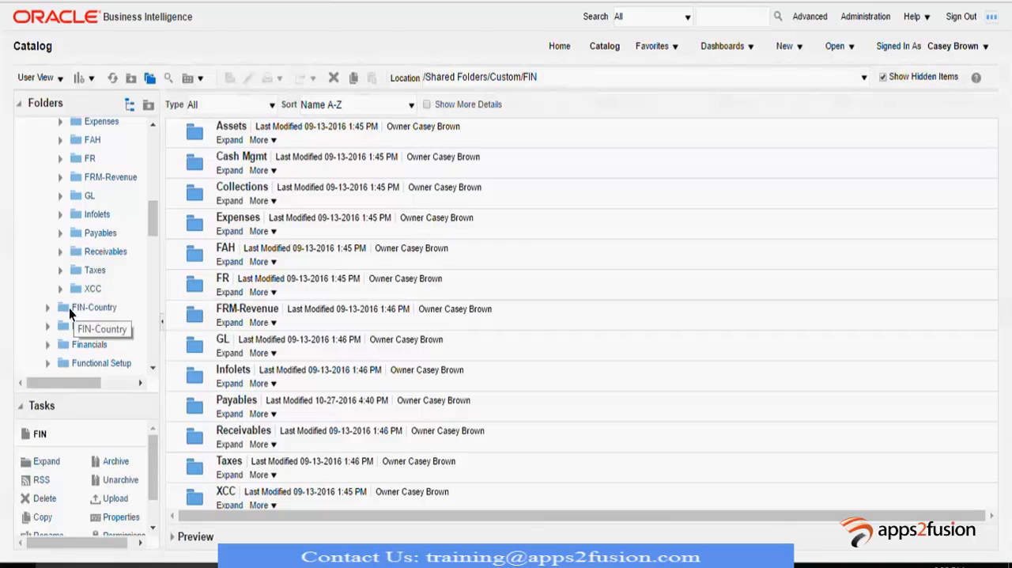
pyautogui.click(104, 234)
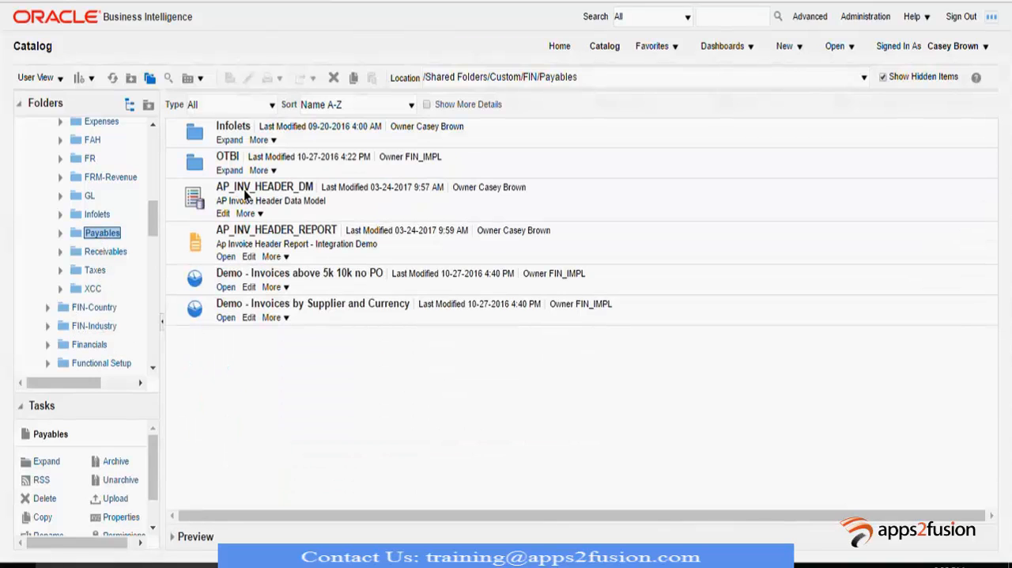
# - Compare the reportAbsolutePath value in the SoapUI request with the report's Payables folder location in the Oracle catalog
pyautogui.hotkey('alt', 'Tab')
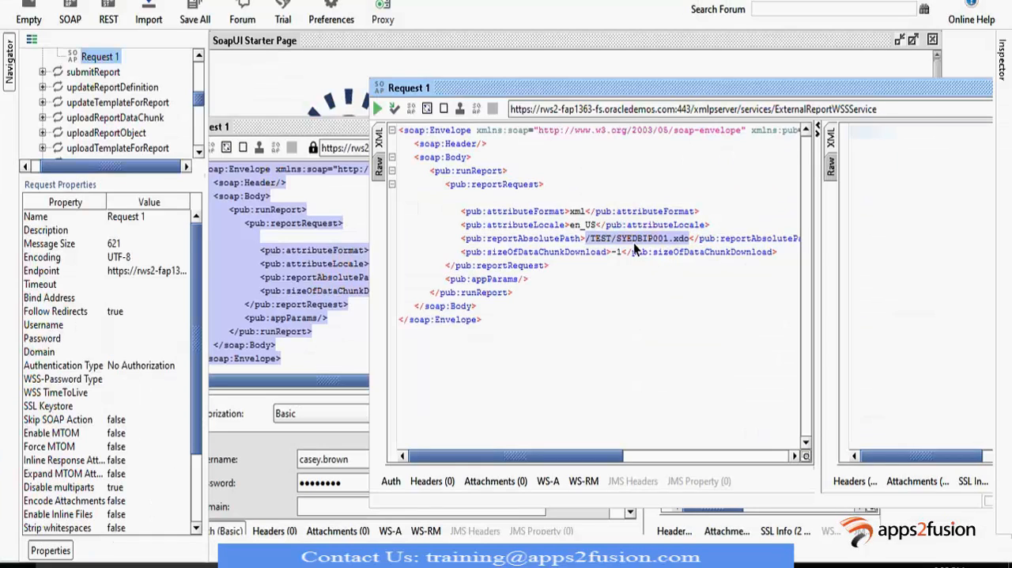
pyautogui.doubleClick(634, 240)
pyautogui.hotkey('alt', 'Tab')
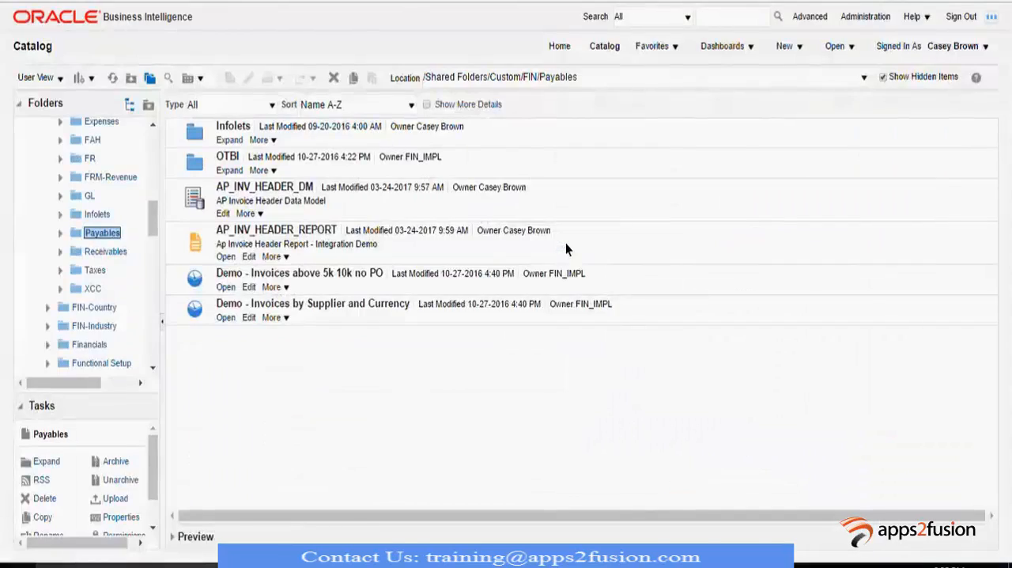
# - Return to SoapUI and replace the folder and report name before .xdo in reportAbsolutePath with /Custom/FIN, following the Oracle catalog location
pyautogui.hotkey('alt', 'Tab')
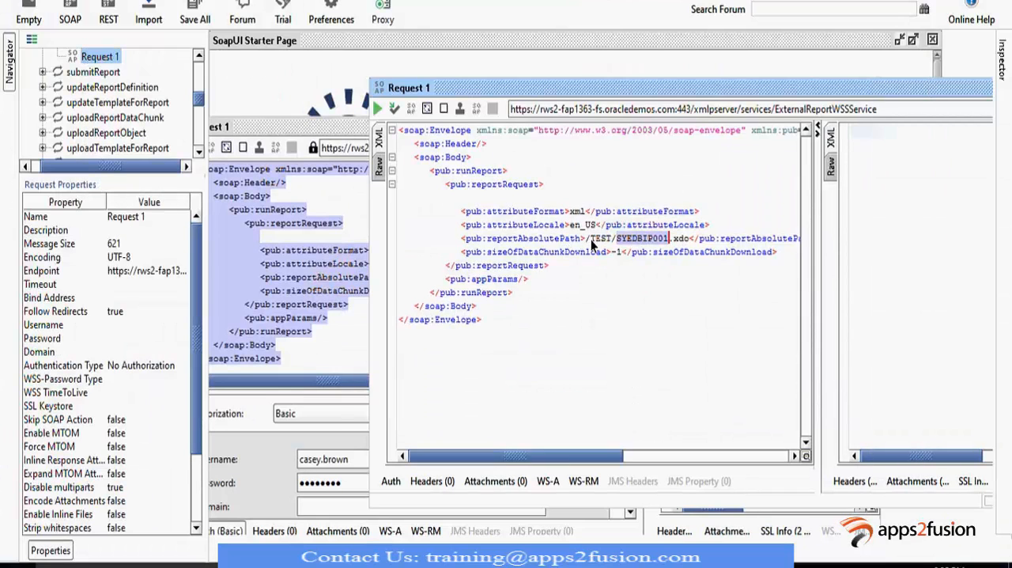
pyautogui.moveTo(589, 239); pyautogui.dragTo(668, 244)
pyautogui.write('Custo')
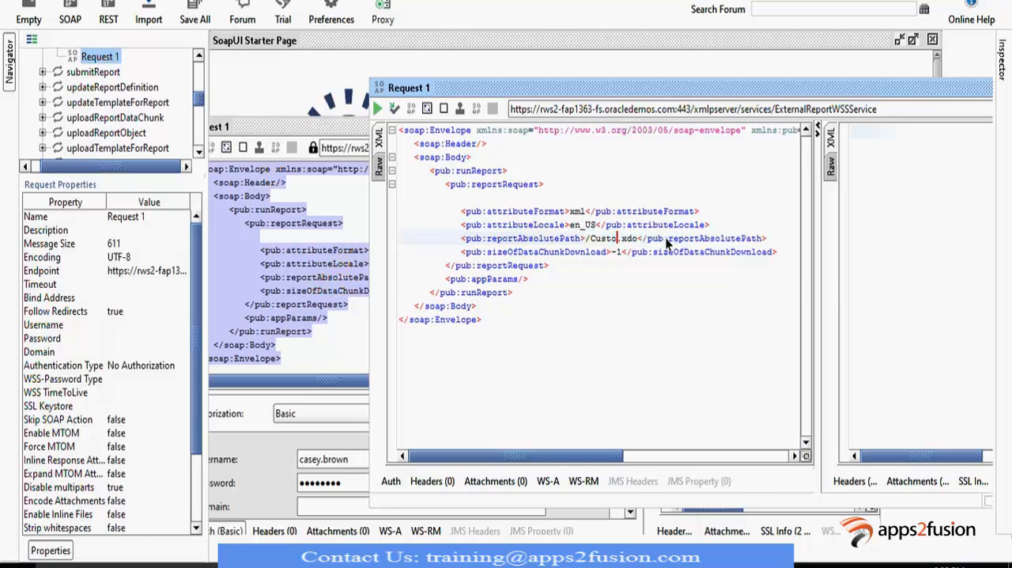
pyautogui.write('m')
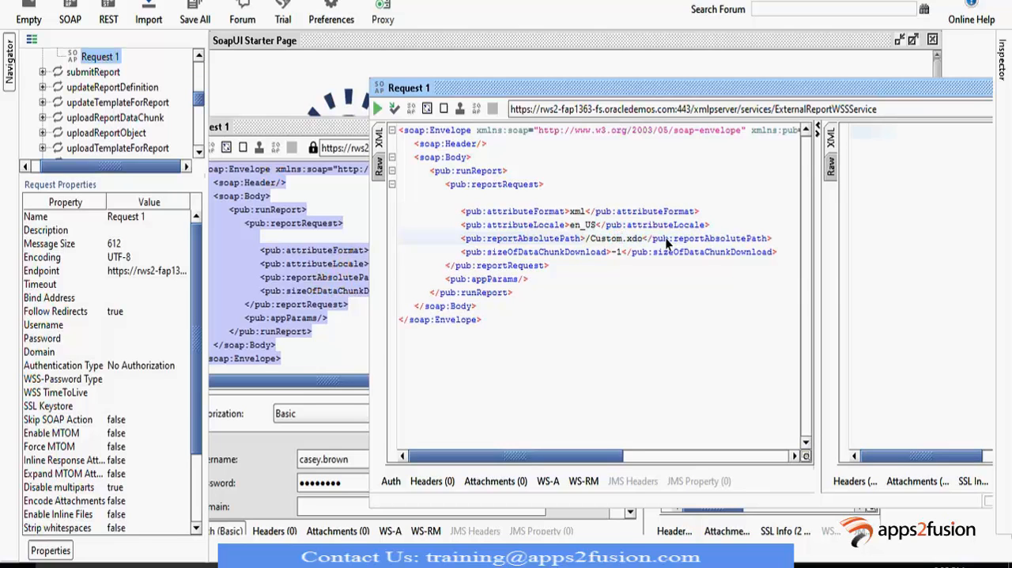
pyautogui.write('/')
pyautogui.hotkey('alt', 'Tab')
pyautogui.hotkey('alt', 'Tab')
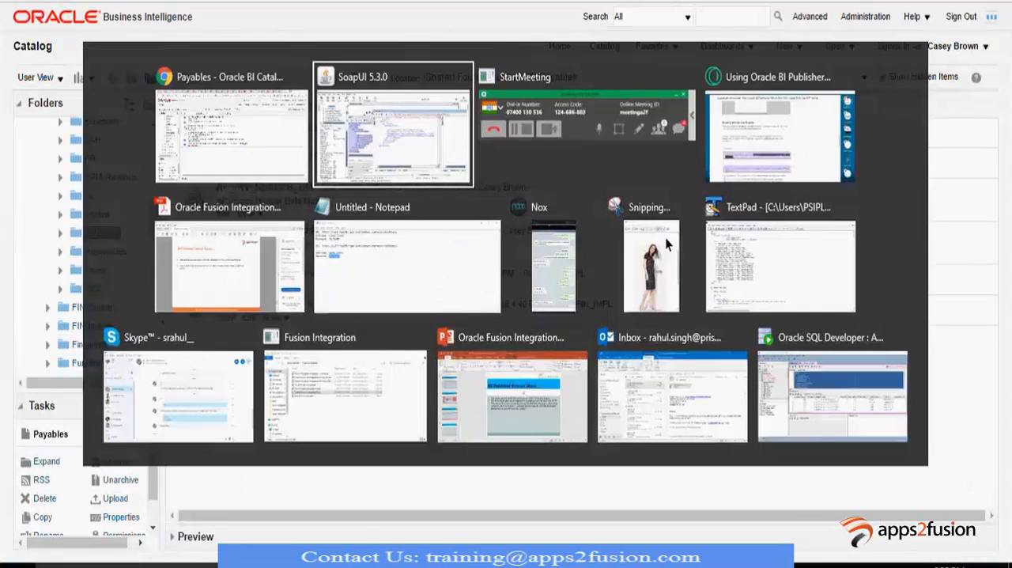
pyautogui.write('FIN/.xdo</pub:reportAbsolutePath>')
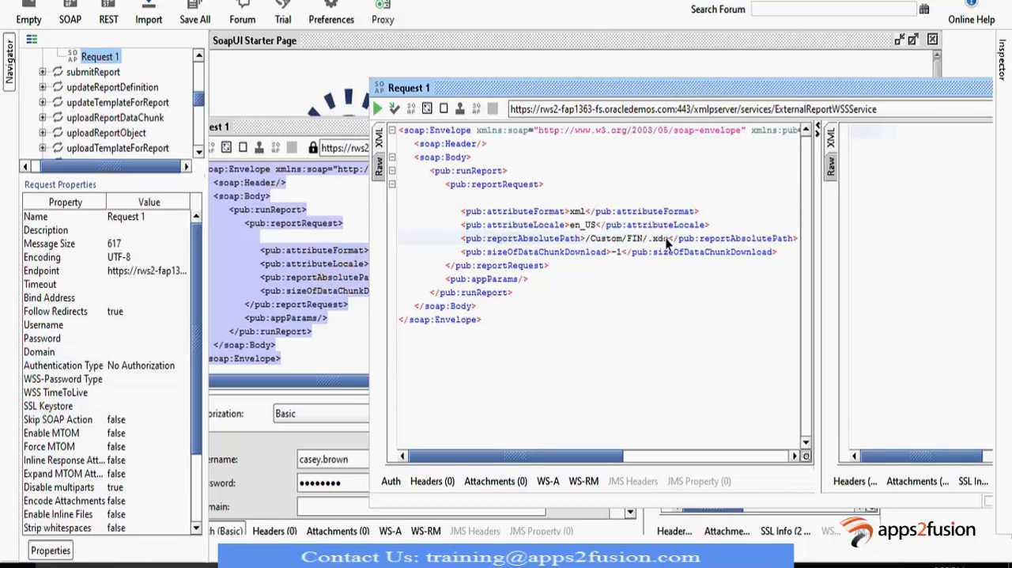
# - Check the report's folder in the Oracle catalog and extend reportAbsolutePath in SoapUI with /Payables after FIN
pyautogui.hotkey('alt', 'Tab')
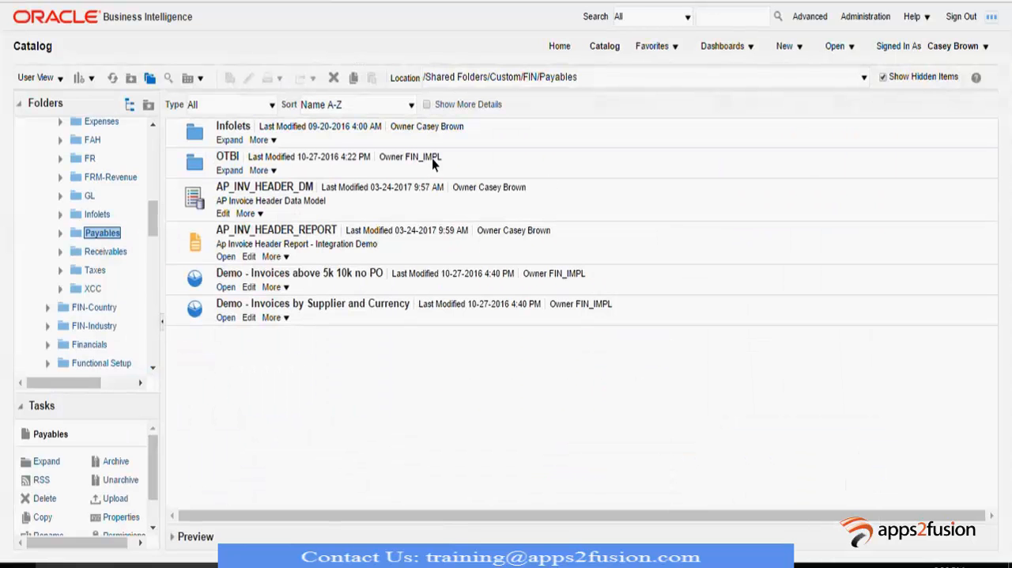
pyautogui.scroll(5, 123, 291)
pyautogui.scroll(-5, 123, 291)
pyautogui.hotkey('alt', 'Tab')
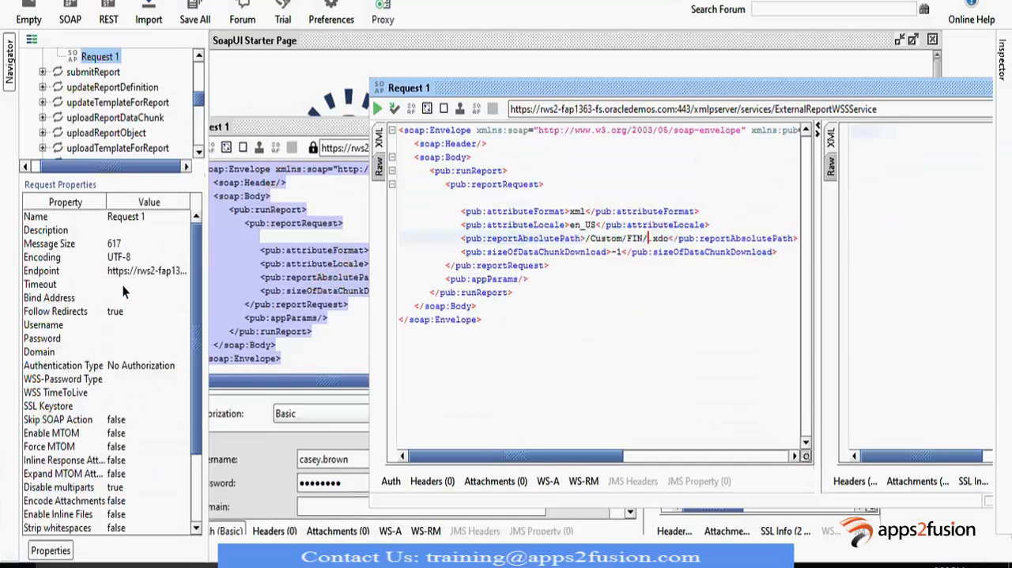
pyautogui.write('Payables')
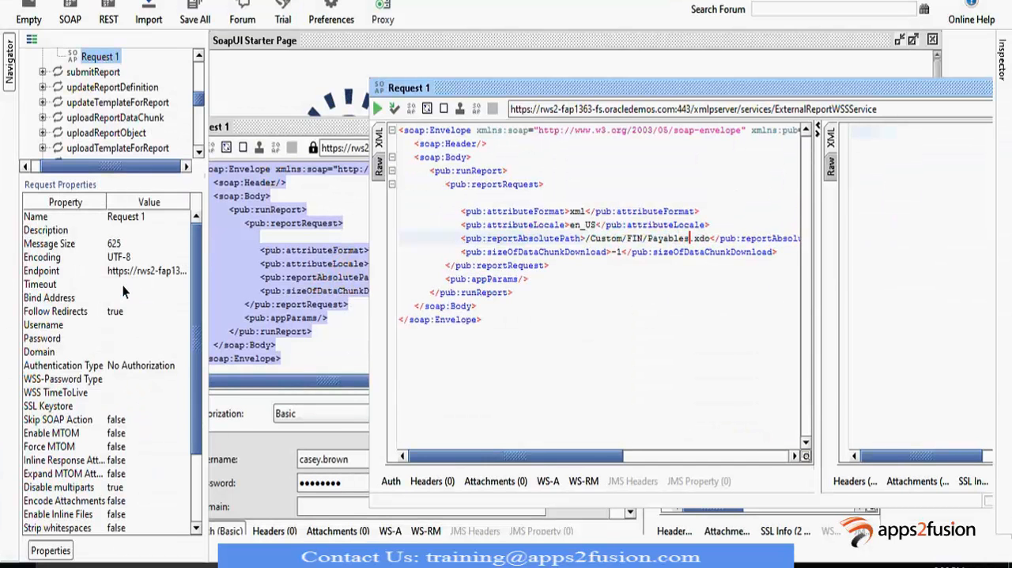
# - Add /AP_INV_HEADER_REPORT before .xdo in reportAbsolutePath, checking the report name against the Oracle catalog
pyautogui.hotkey('alt', 'Tab')
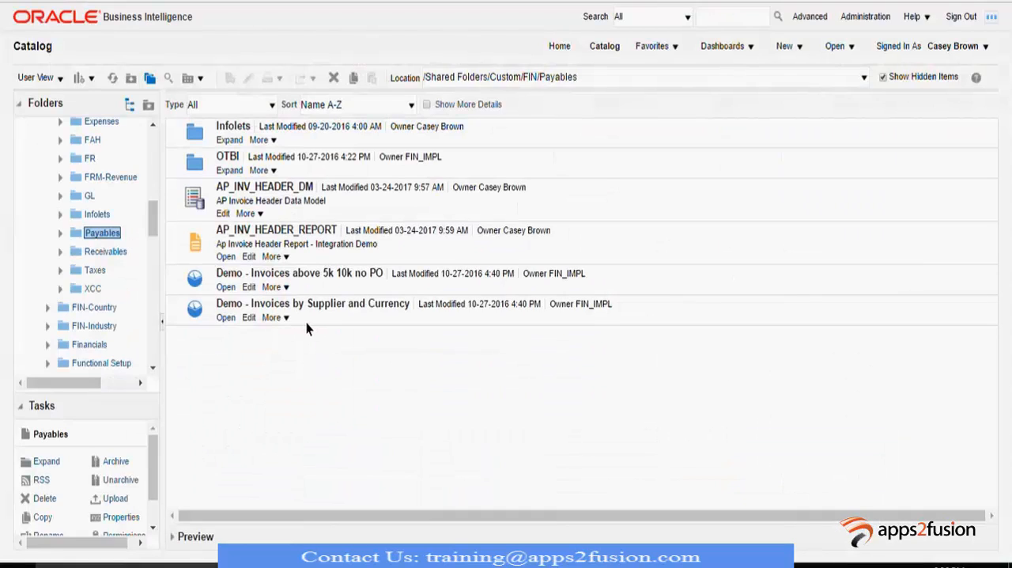
pyautogui.hotkey('alt', 'Tab')
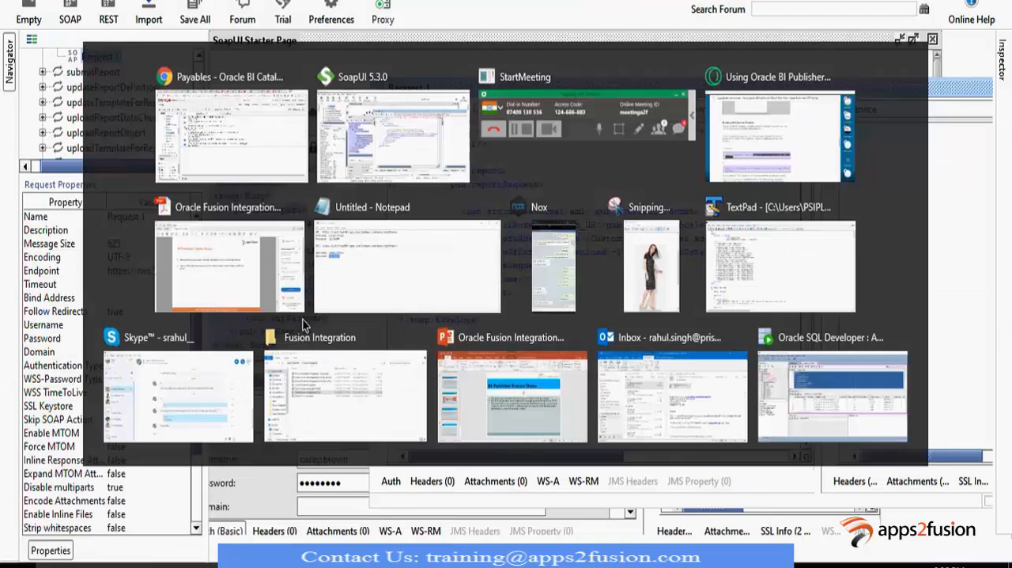
pyautogui.write('/AP_INV.xdo</pub:repo')
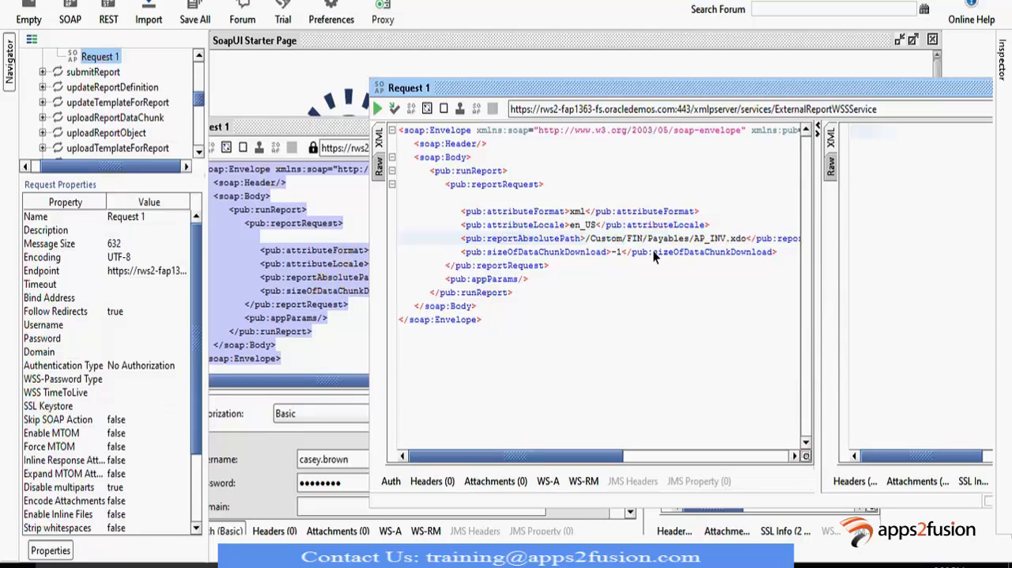
pyautogui.hotkey('alt', 'Tab')
pyautogui.hotkey('alt', 'Tab')
pyautogui.write('_HEADER_REPORT')
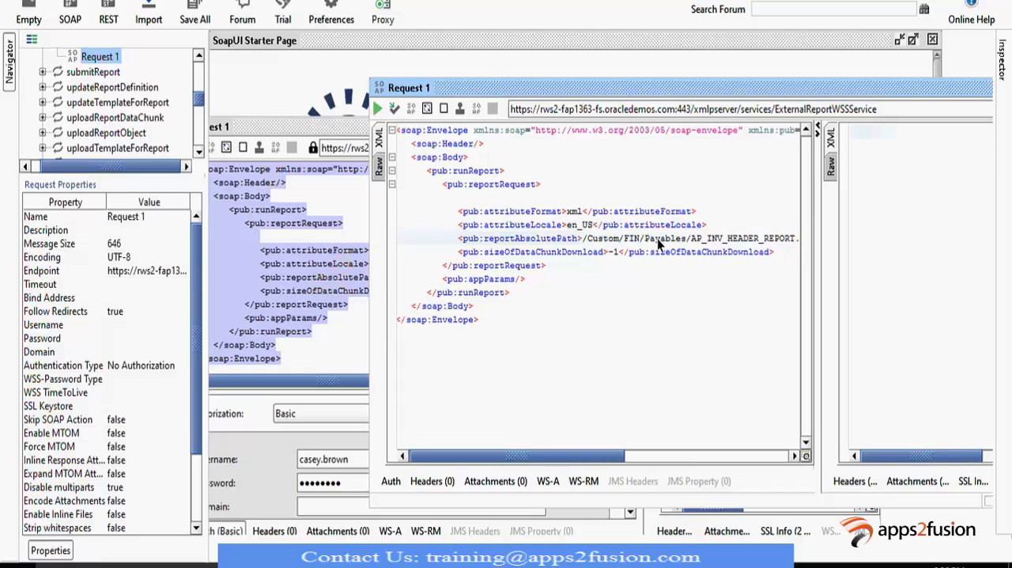
pyautogui.moveTo(569, 456); pyautogui.dragTo(592, 462)
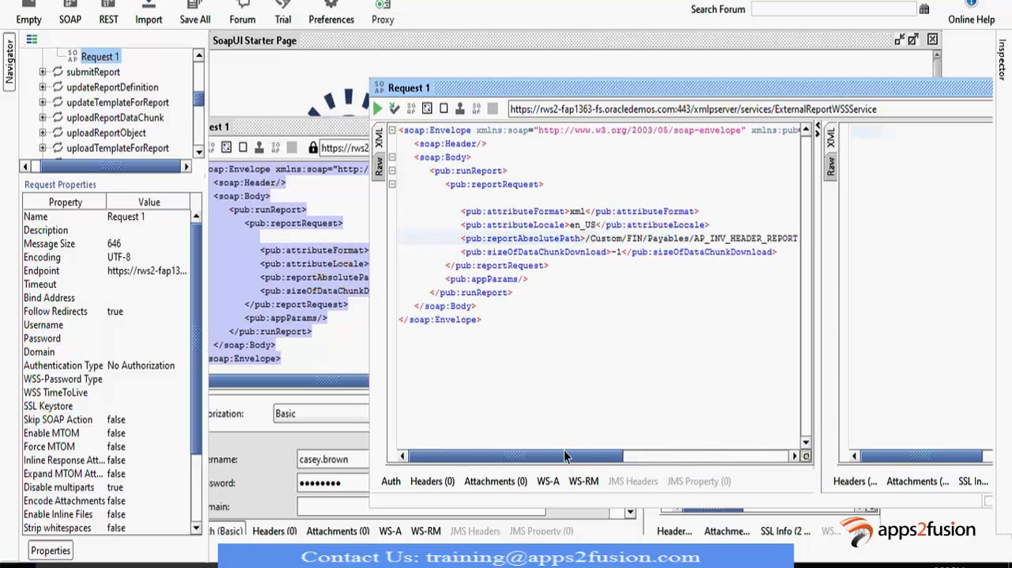
pyautogui.hotkey('alt', 'Tab')
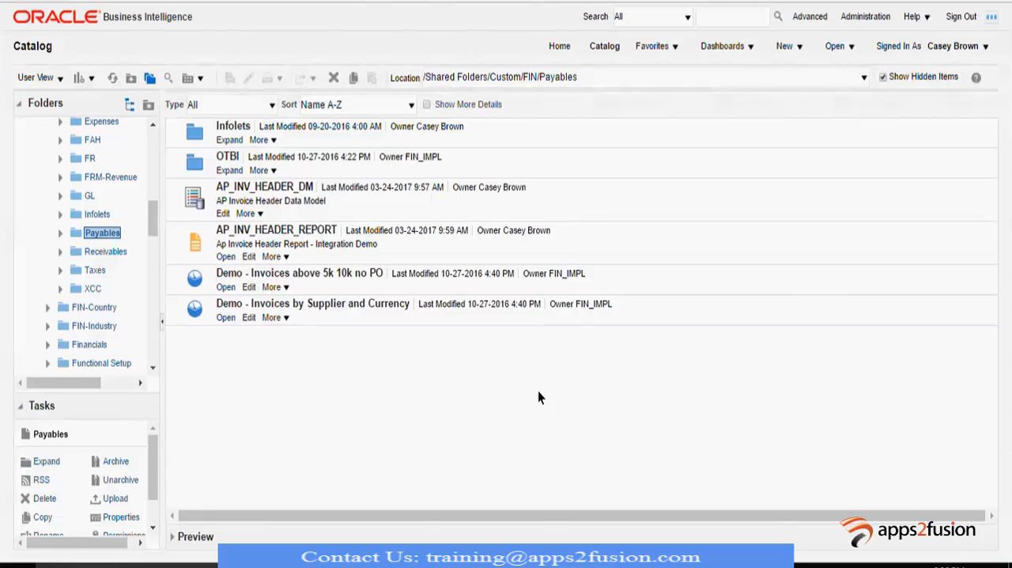
pyautogui.hotkey('alt', 'Tab')
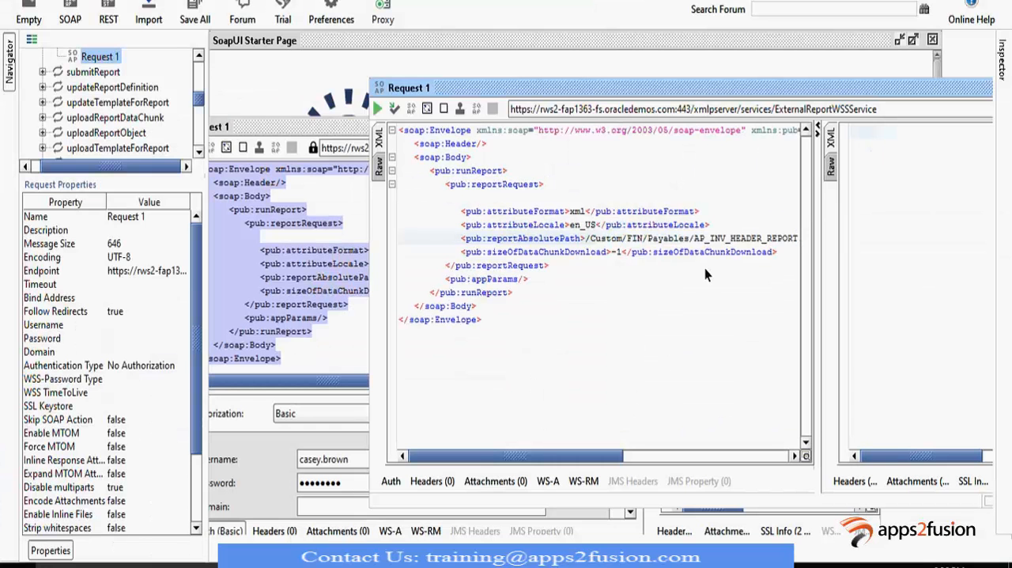
# - Add a new authorization of type Basic to the runReport request
pyautogui.moveTo(760, 89); pyautogui.dragTo(676, 60)
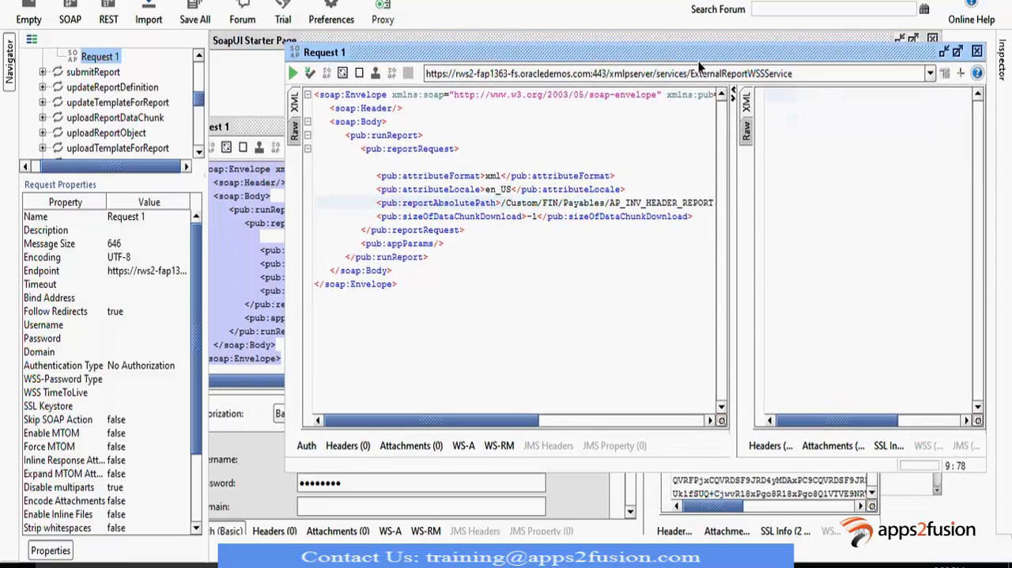
pyautogui.click(307, 447)
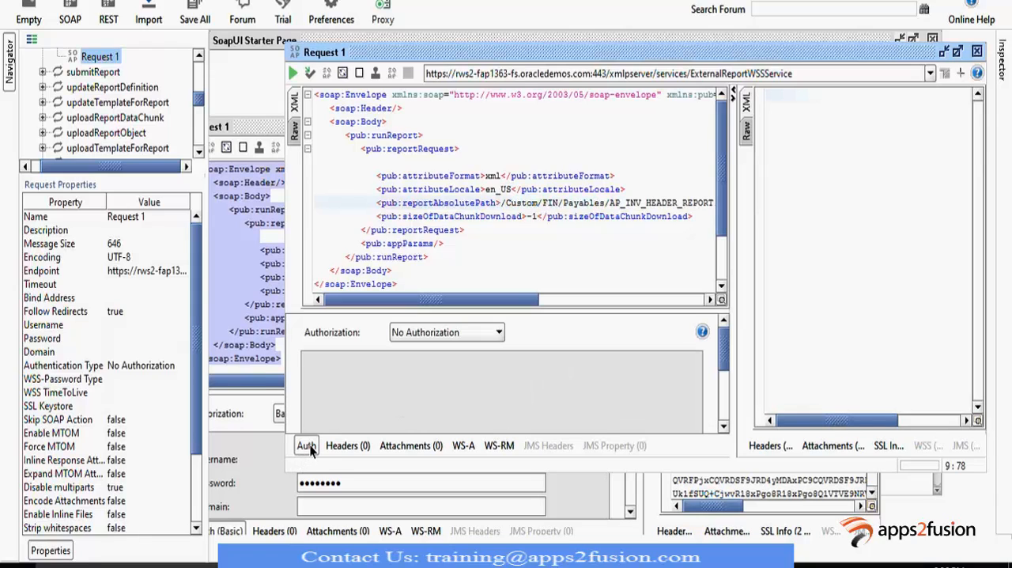
pyautogui.click(461, 331)
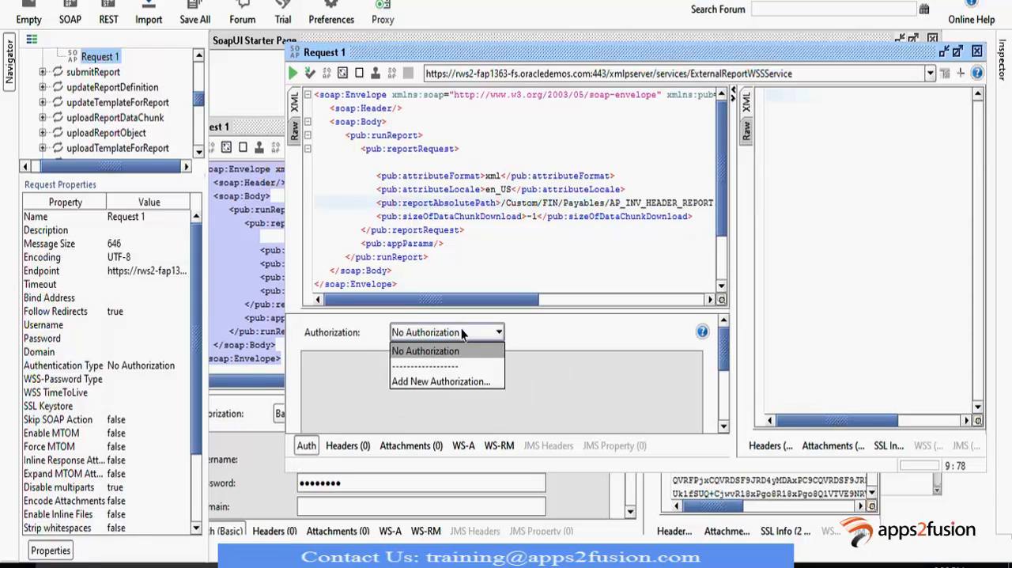
pyautogui.click(456, 382)
pyautogui.click(563, 324)
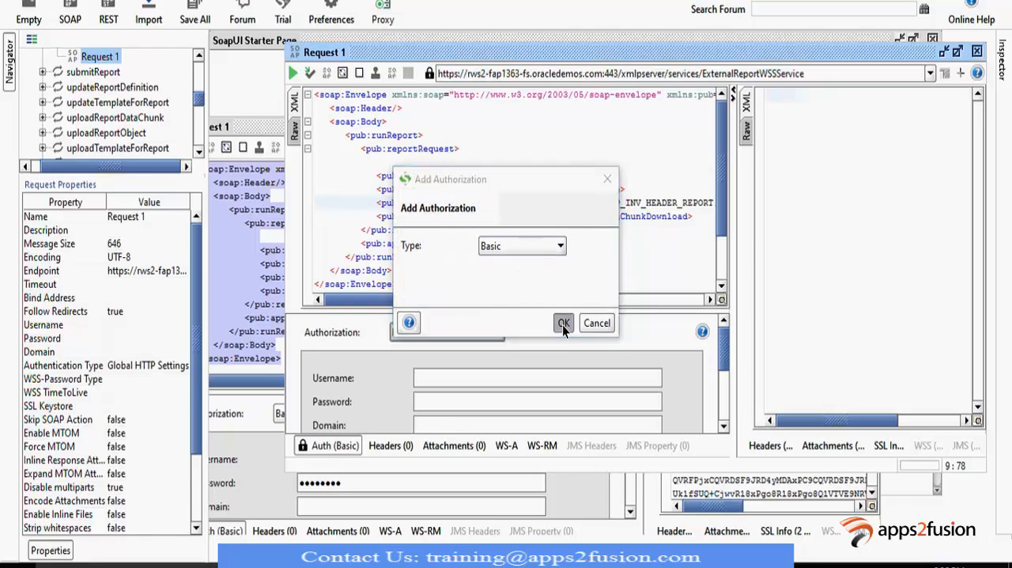
# - Enter the account username in the request's Basic authorization settings
pyautogui.click(477, 383)
pyautogui.write('ca')
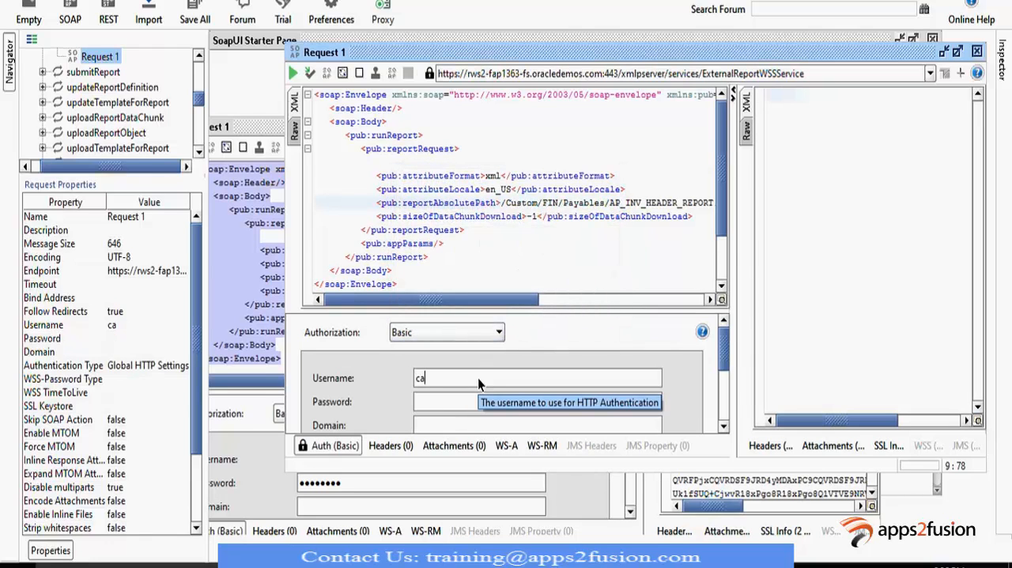
pyautogui.write('sey.brown')
pyautogui.press('Tab')
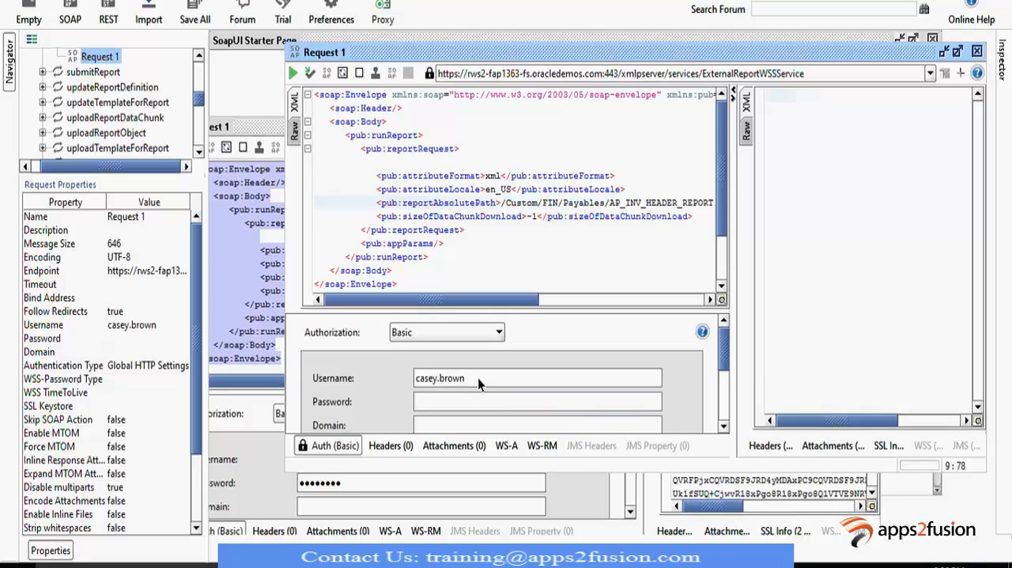
# - Copy the first environment's account password from the Notepad notes and paste it into the request's Password field in SoapUI
pyautogui.hotkey('alt', 'Tab')
pyautogui.hotkey('alt', 'Tab')
pyautogui.hotkey('alt', 'Tab')
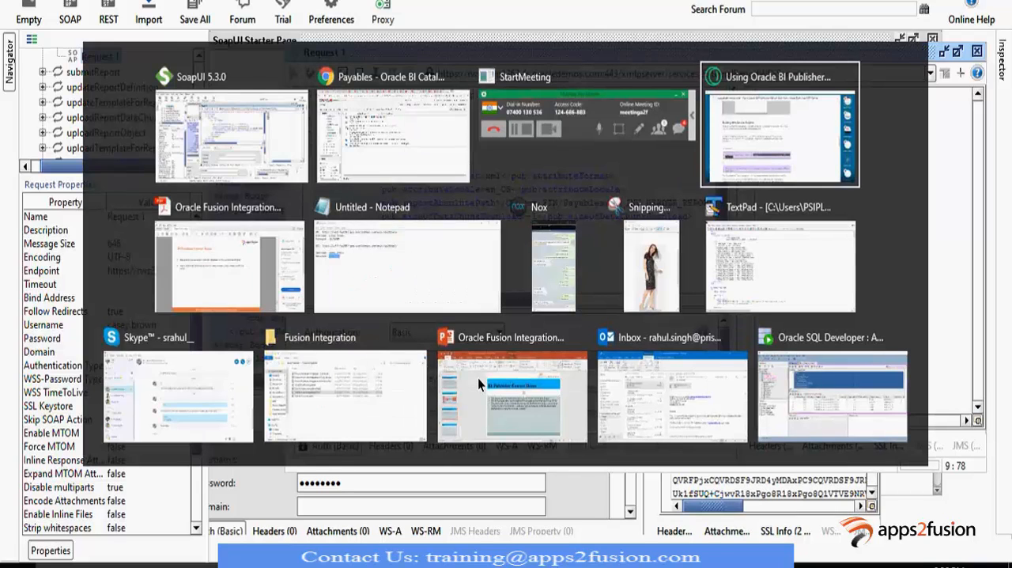
pyautogui.hotkey('alt', 'Tab')
pyautogui.hotkey('alt', 'Tab')
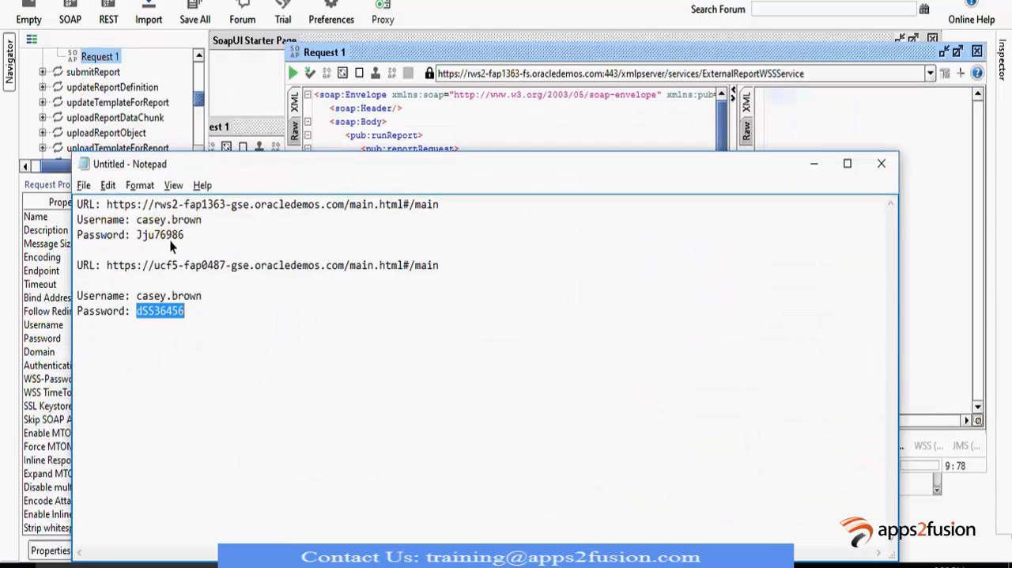
pyautogui.doubleClick(169, 239)
pyautogui.hotkey('alt', 'Tab')
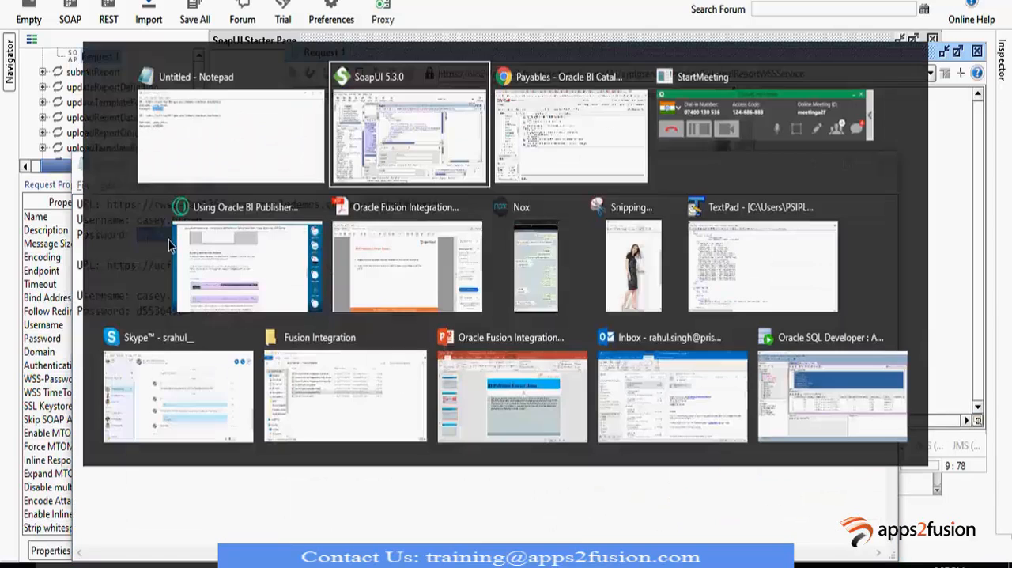
pyautogui.click(438, 397)
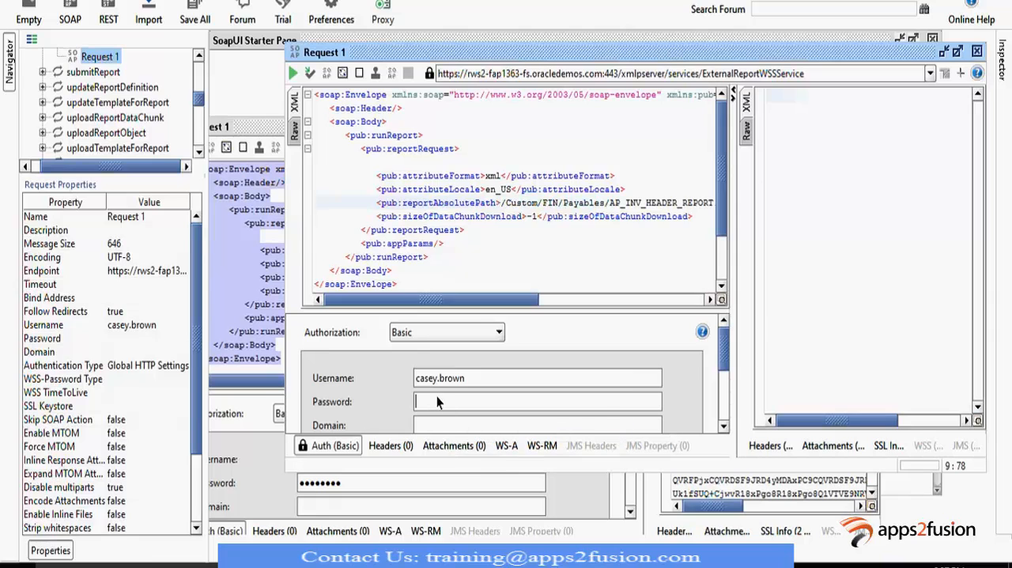
pyautogui.hotkey('ctrl', 'v')
# - Reposition the request window and submit the runReport request to the ExternalReportWSSService endpoint
pyautogui.moveTo(769, 50); pyautogui.dragTo(772, 16)
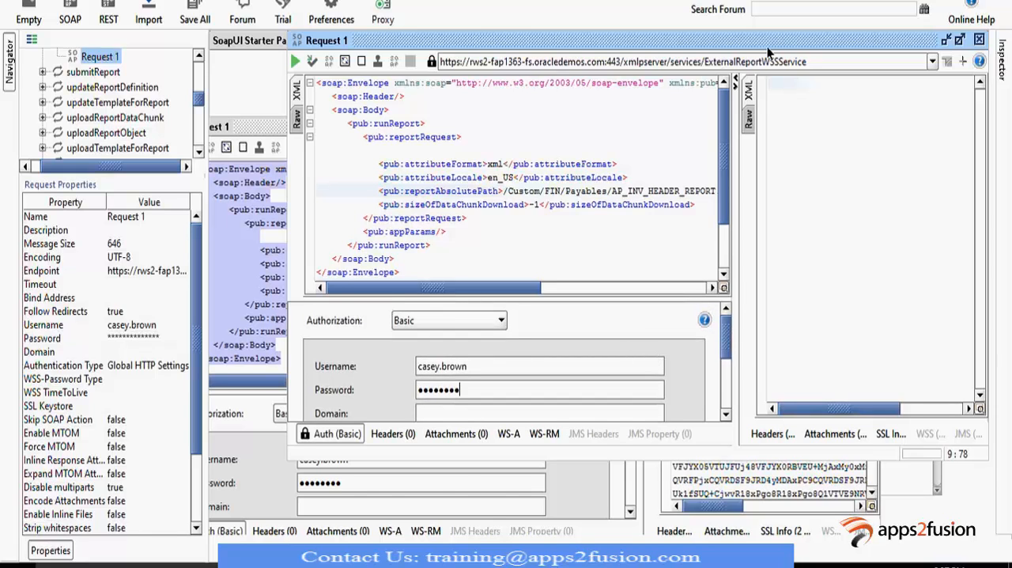
pyautogui.moveTo(769, 50); pyautogui.dragTo(752, 110)
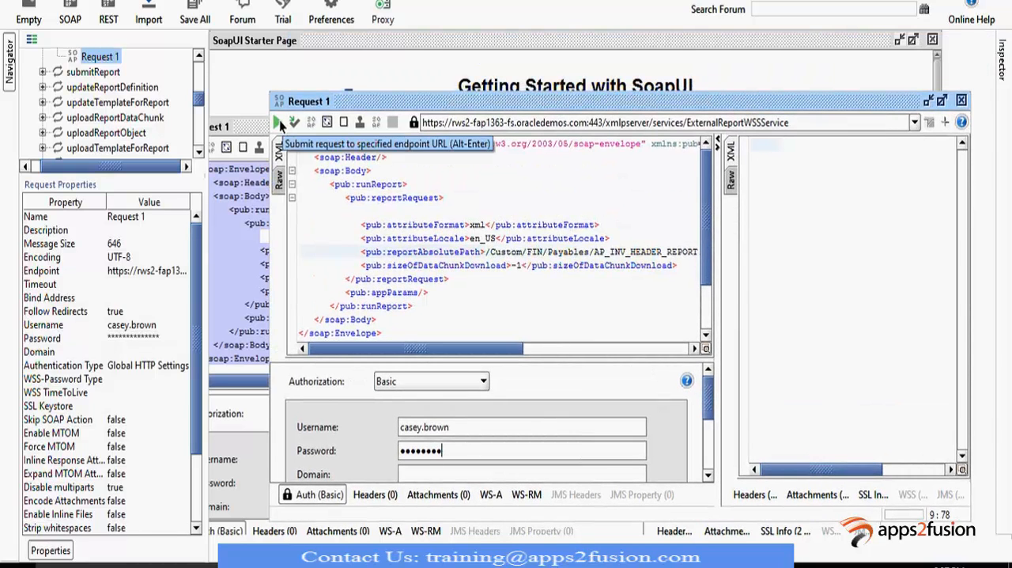
pyautogui.click(279, 120)
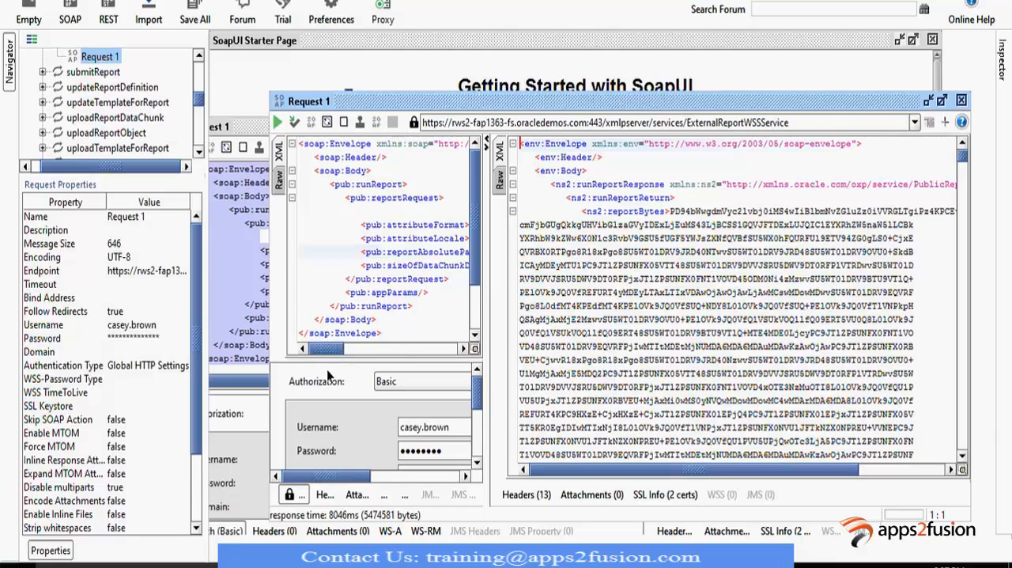
# - Try to select the encoded reportBytes content in the runReport response
pyautogui.moveTo(320, 350); pyautogui.dragTo(343, 353)
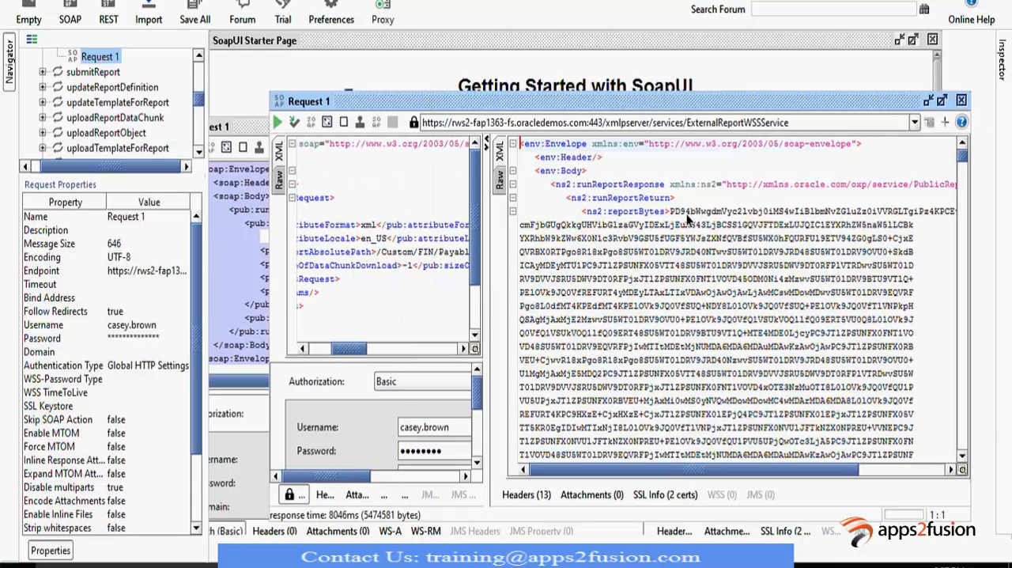
pyautogui.click(671, 212)
pyautogui.moveTo(672, 212); pyautogui.dragTo(824, 478)
pyautogui.moveTo(963, 159); pyautogui.dragTo(962, 150)
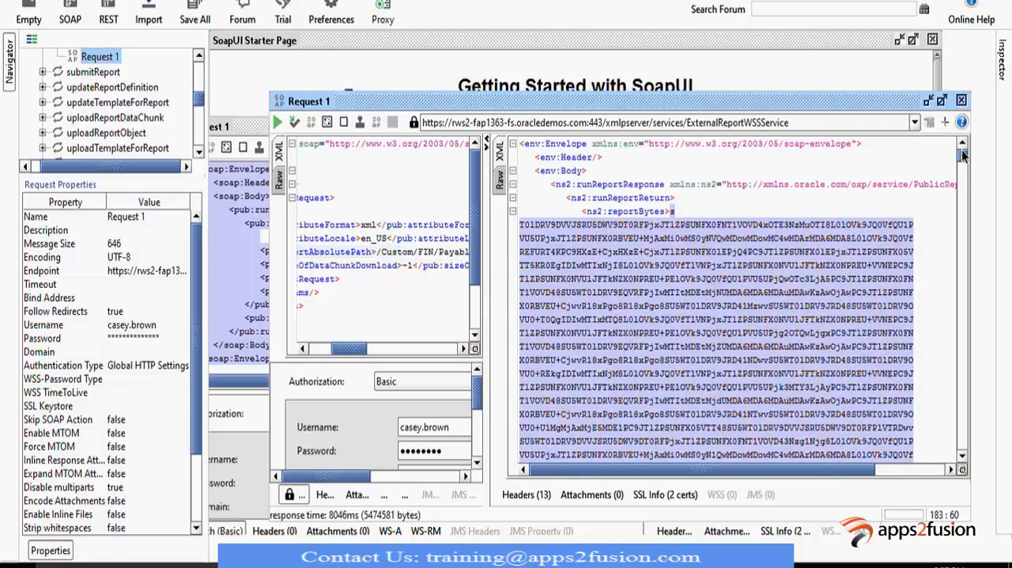
pyautogui.click(682, 288)
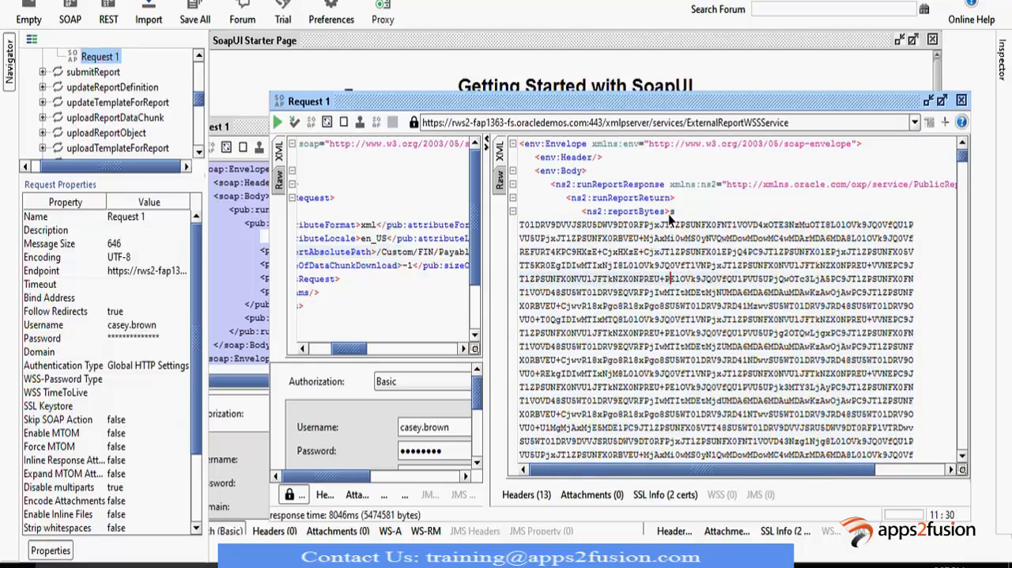